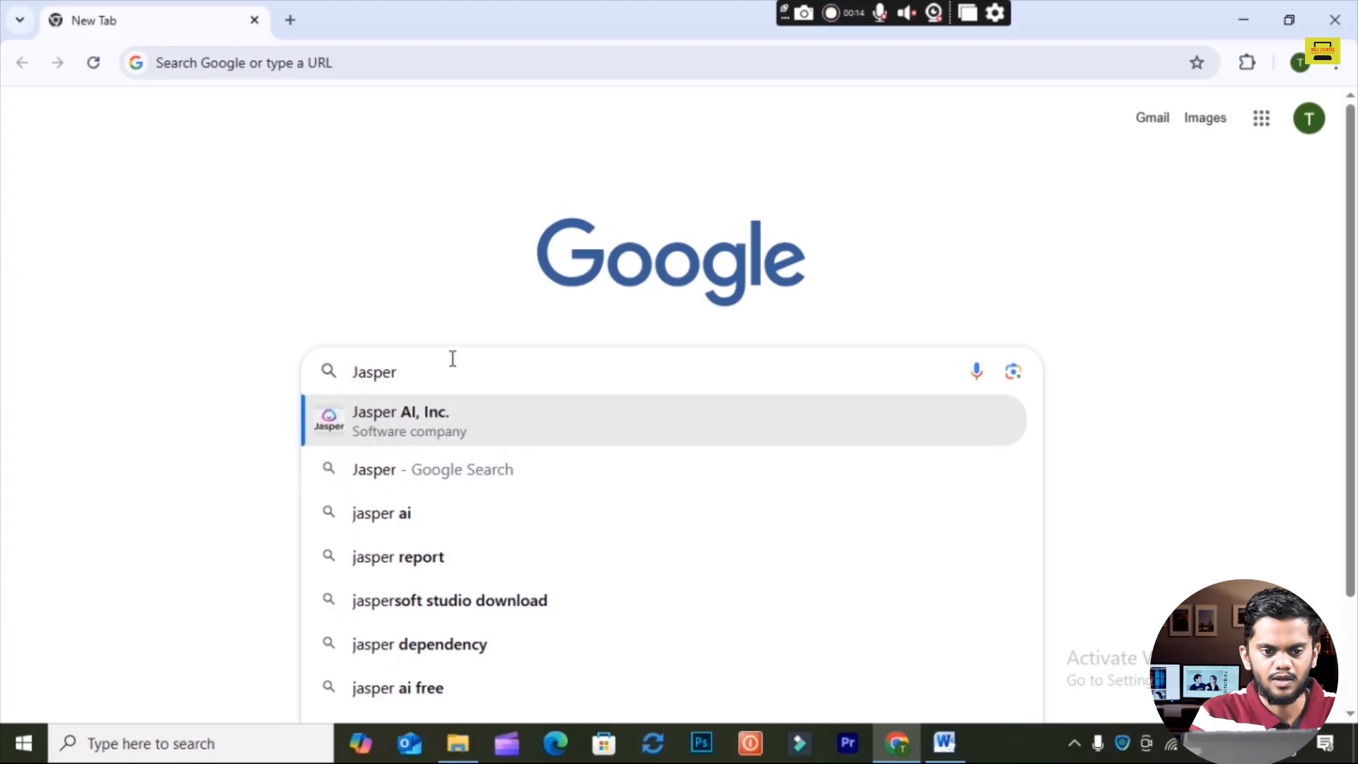
# Step: Search Google for "jasper ai" and open the official Jasper website from the results
pyautogui.press('Down')
pyautogui.press('Down')
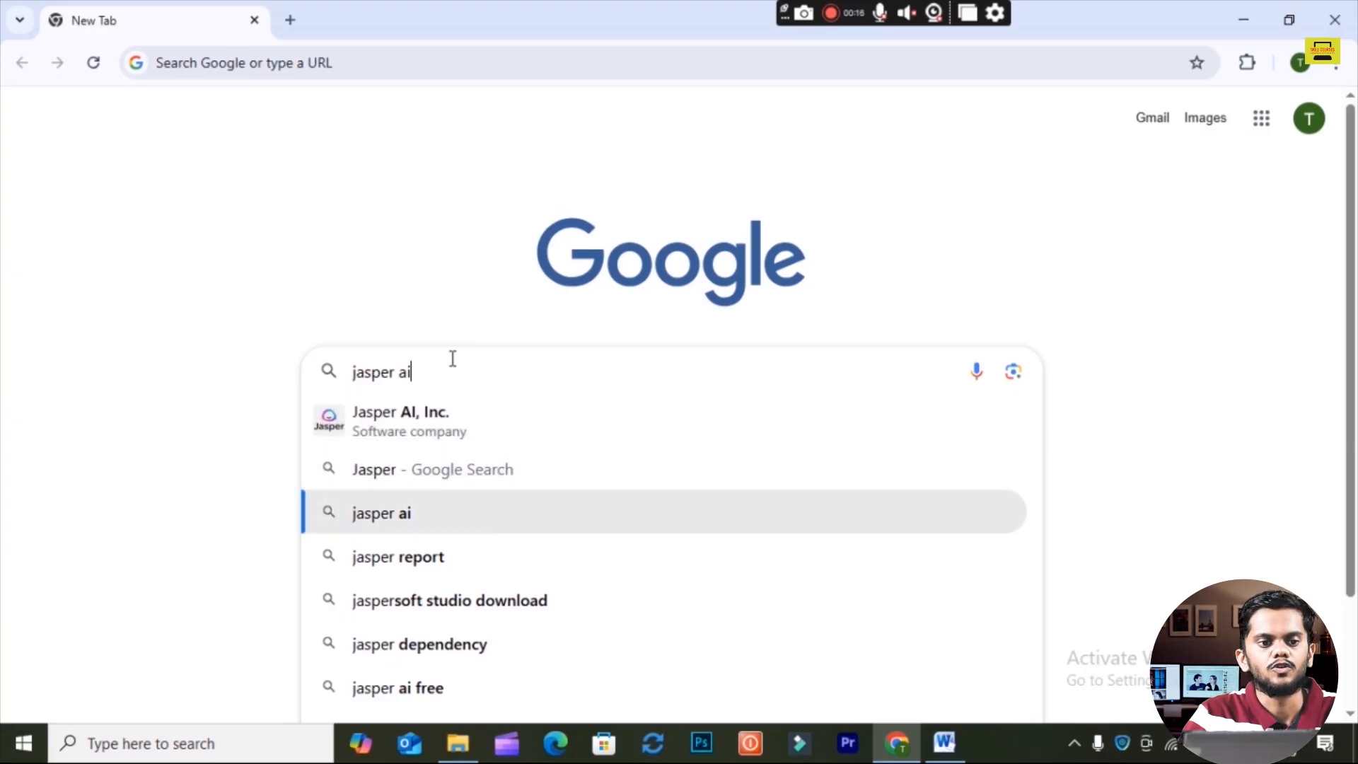
pyautogui.press('Return')
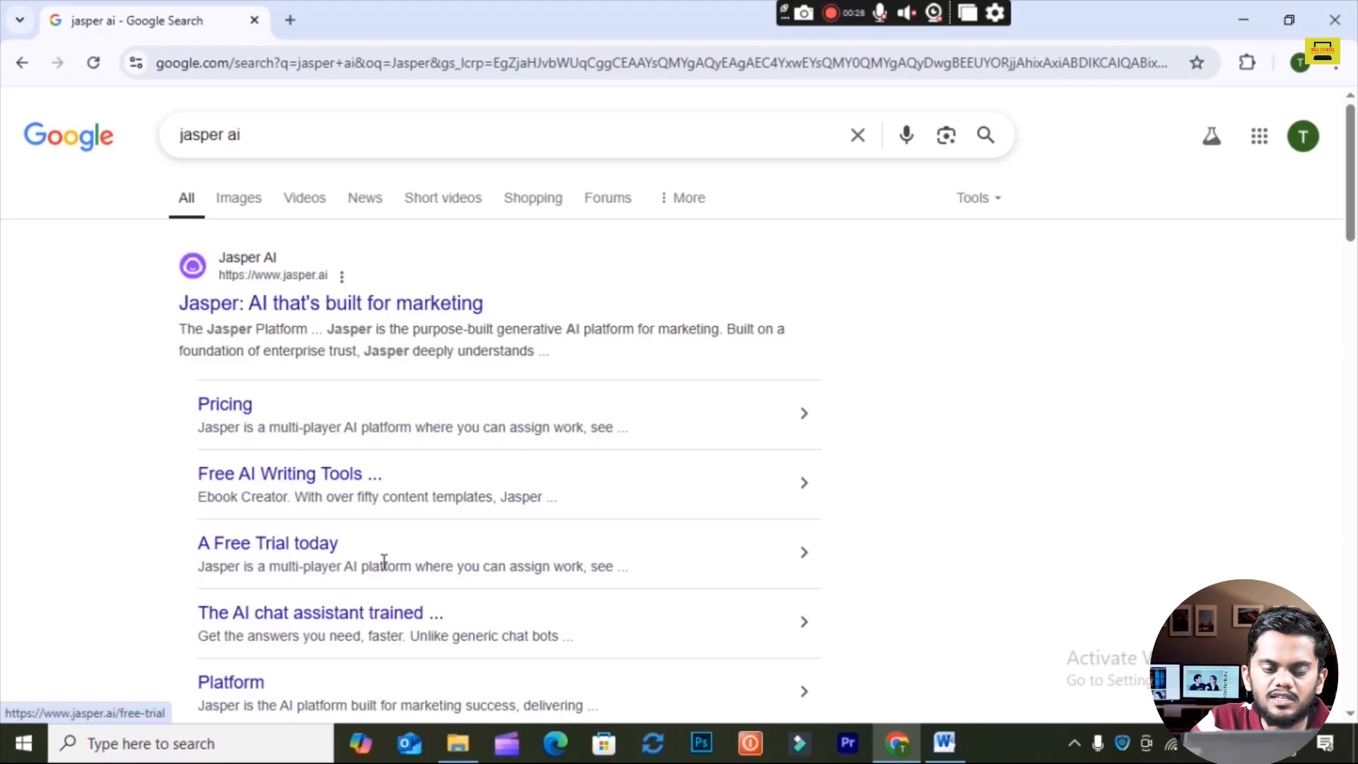
pyautogui.click(343, 304)
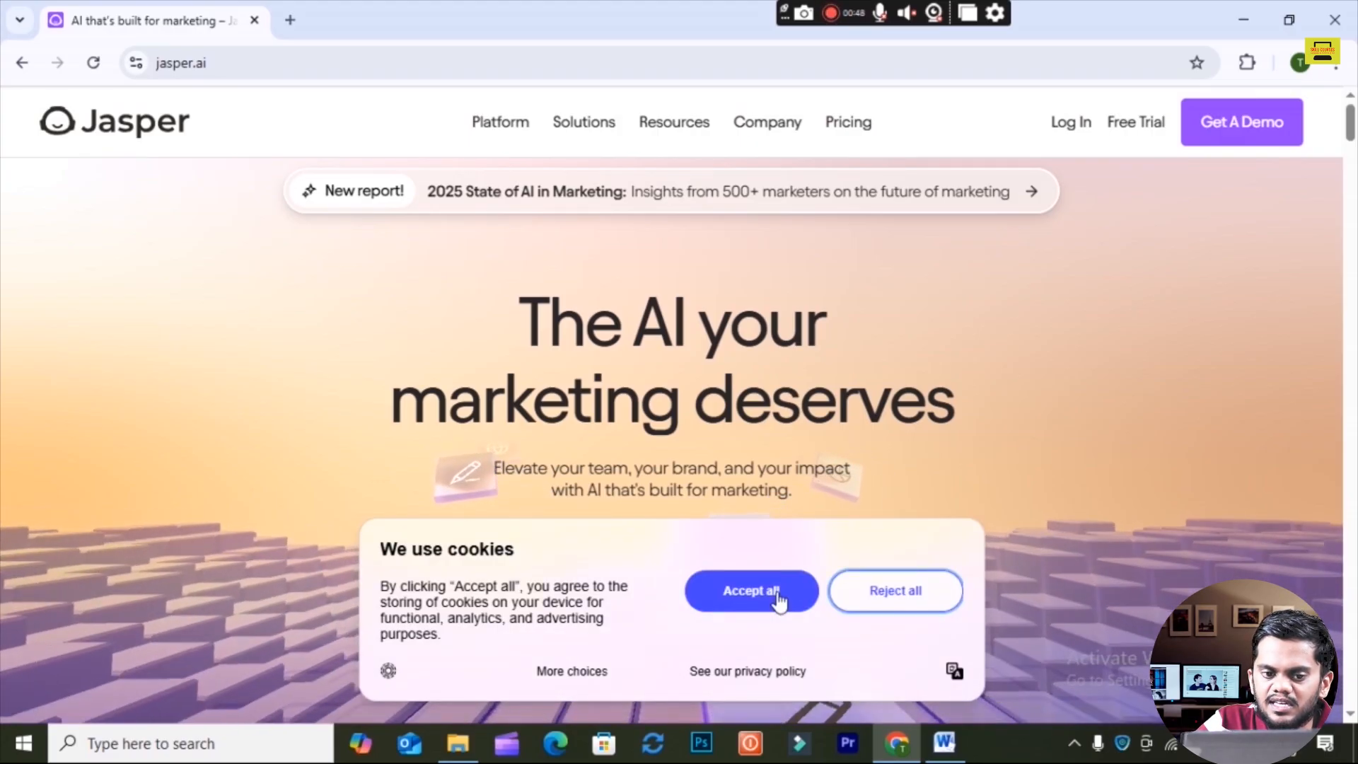
# Step: Accept all cookies on the Jasper site and start the free trial by signing up with a Google account
pyautogui.click(776, 597)
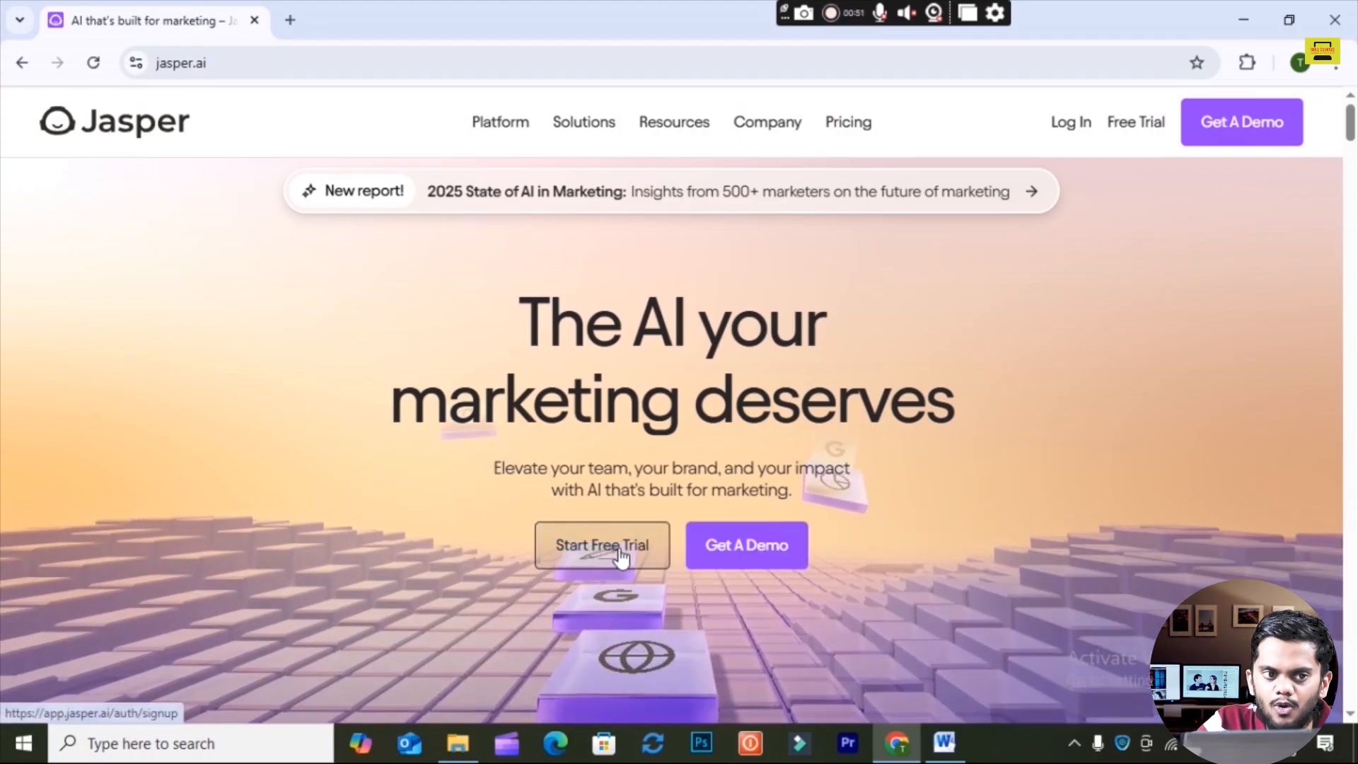
pyautogui.click(619, 556)
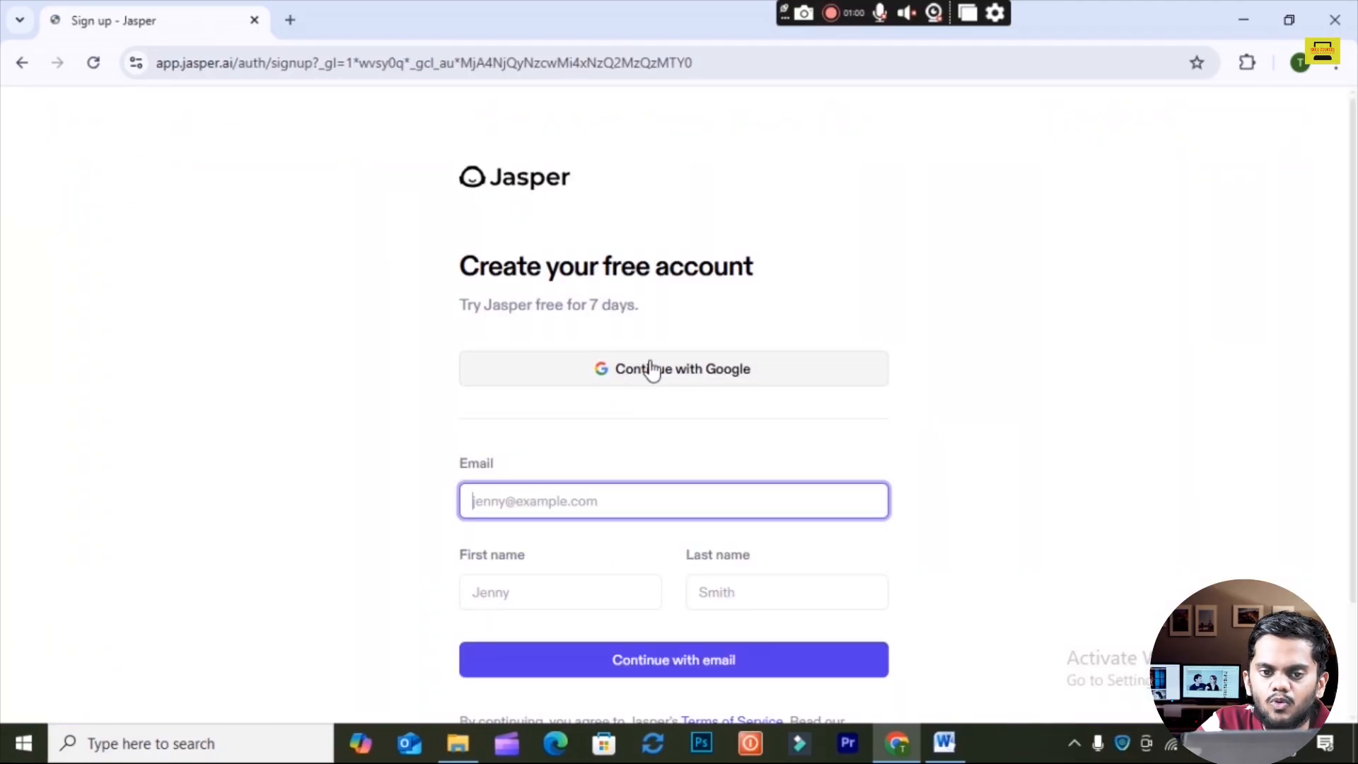
pyautogui.click(652, 368)
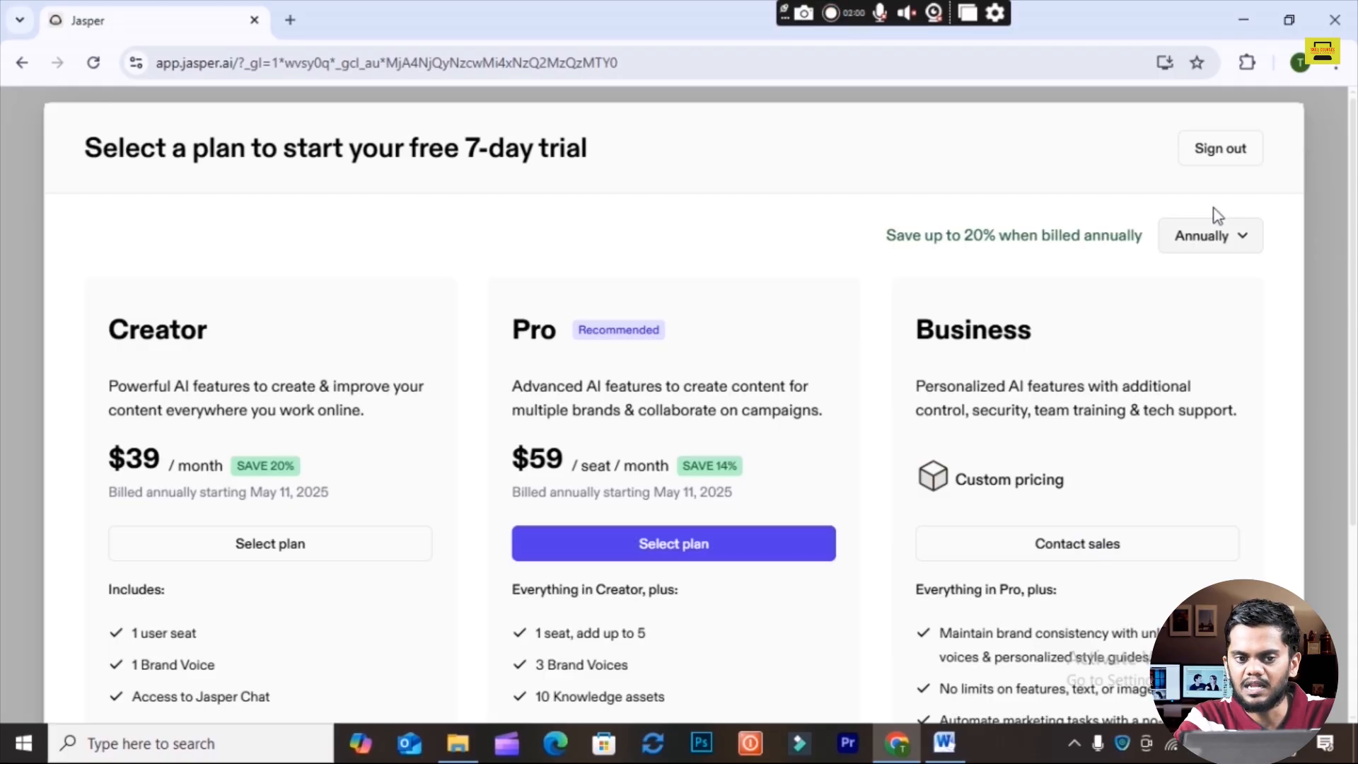
# Step: Compare the Jasper trial plan prices by switching the billing period from annual to monthly
pyautogui.click(1250, 241)
pyautogui.click(1147, 285)
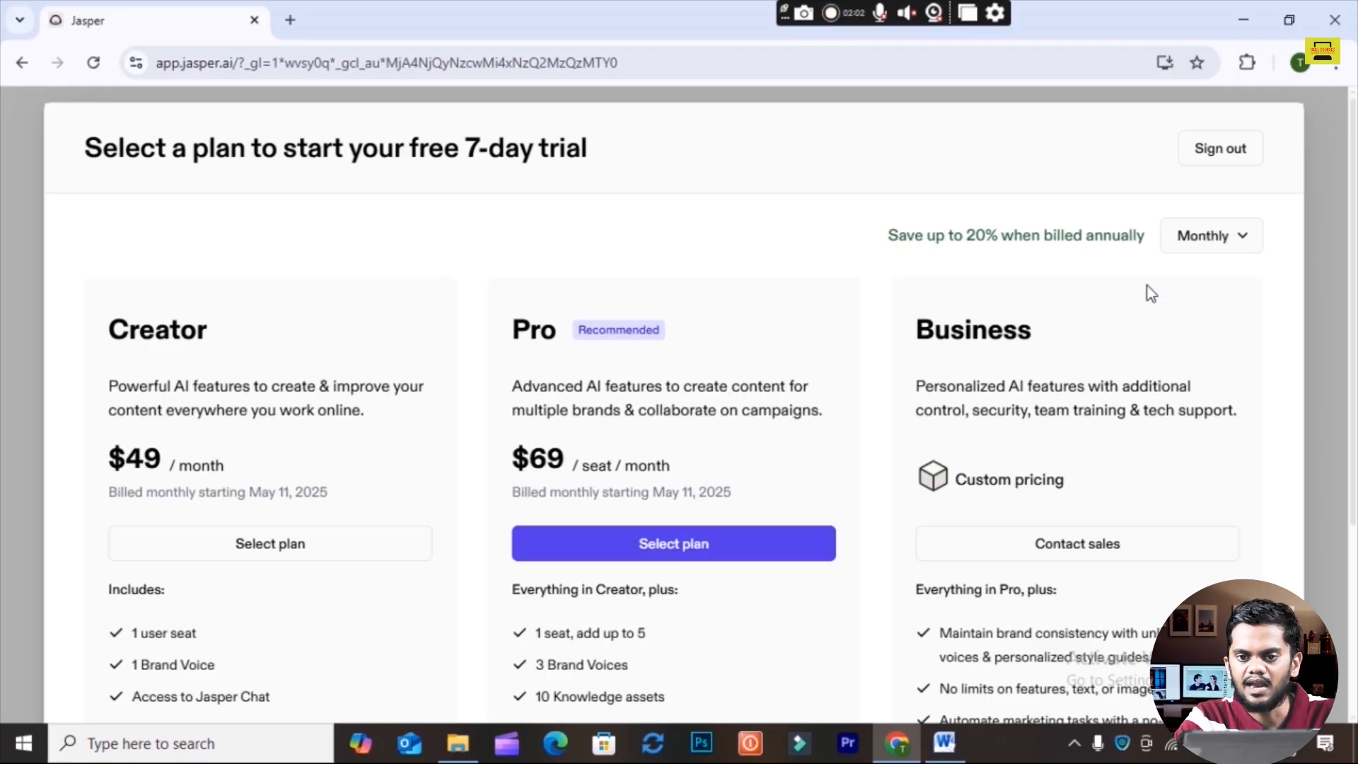
pyautogui.click(1248, 237)
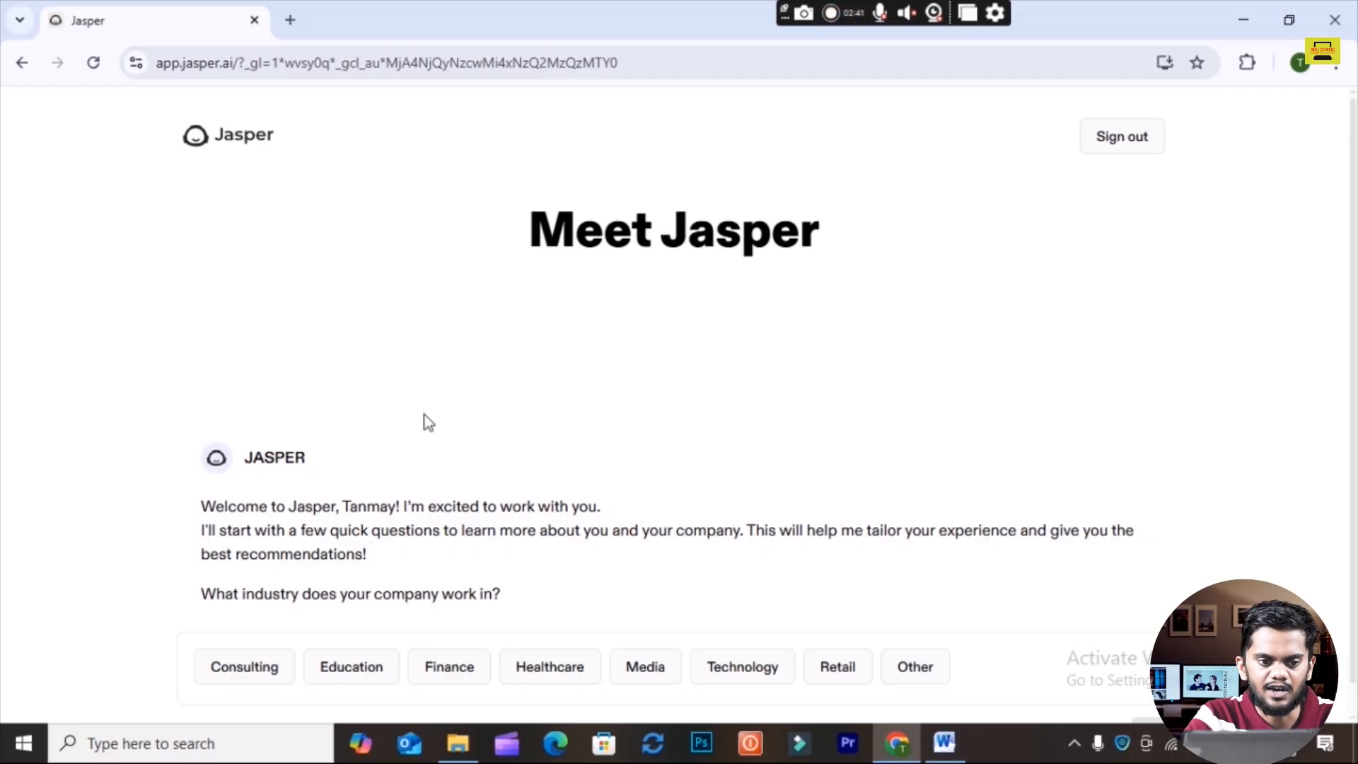
# Step: Answer the Jasper onboarding questions with Education as the industry and 200 and below as the company size
pyautogui.scroll(-1, 400, 399)
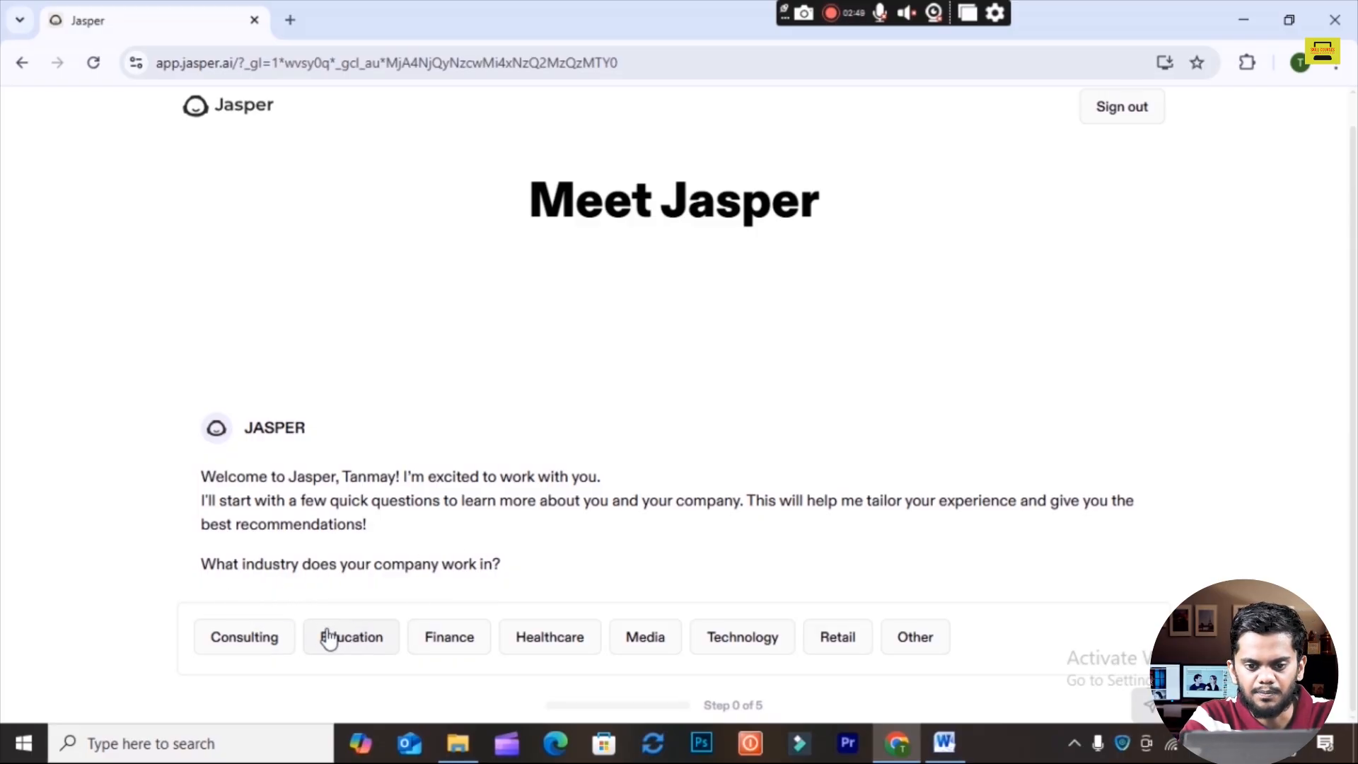
pyautogui.click(365, 639)
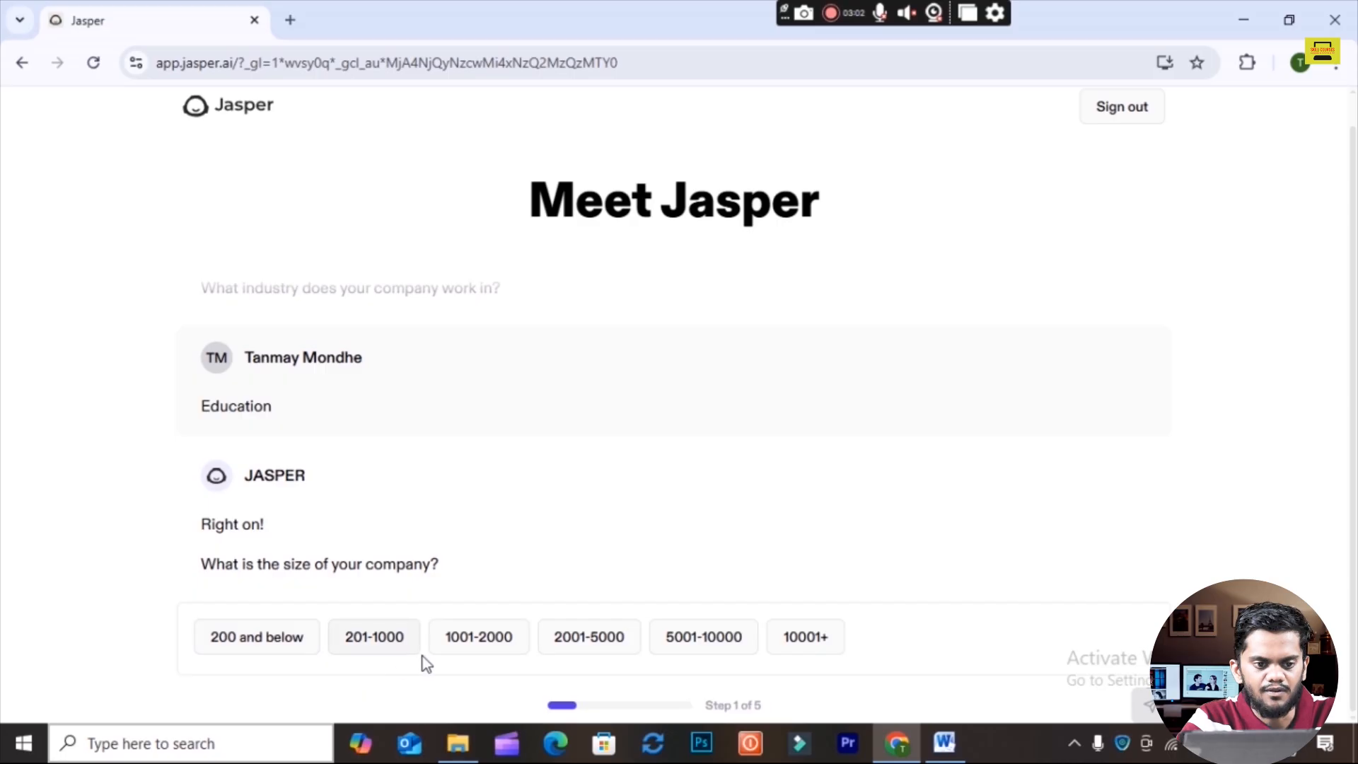
pyautogui.click(283, 641)
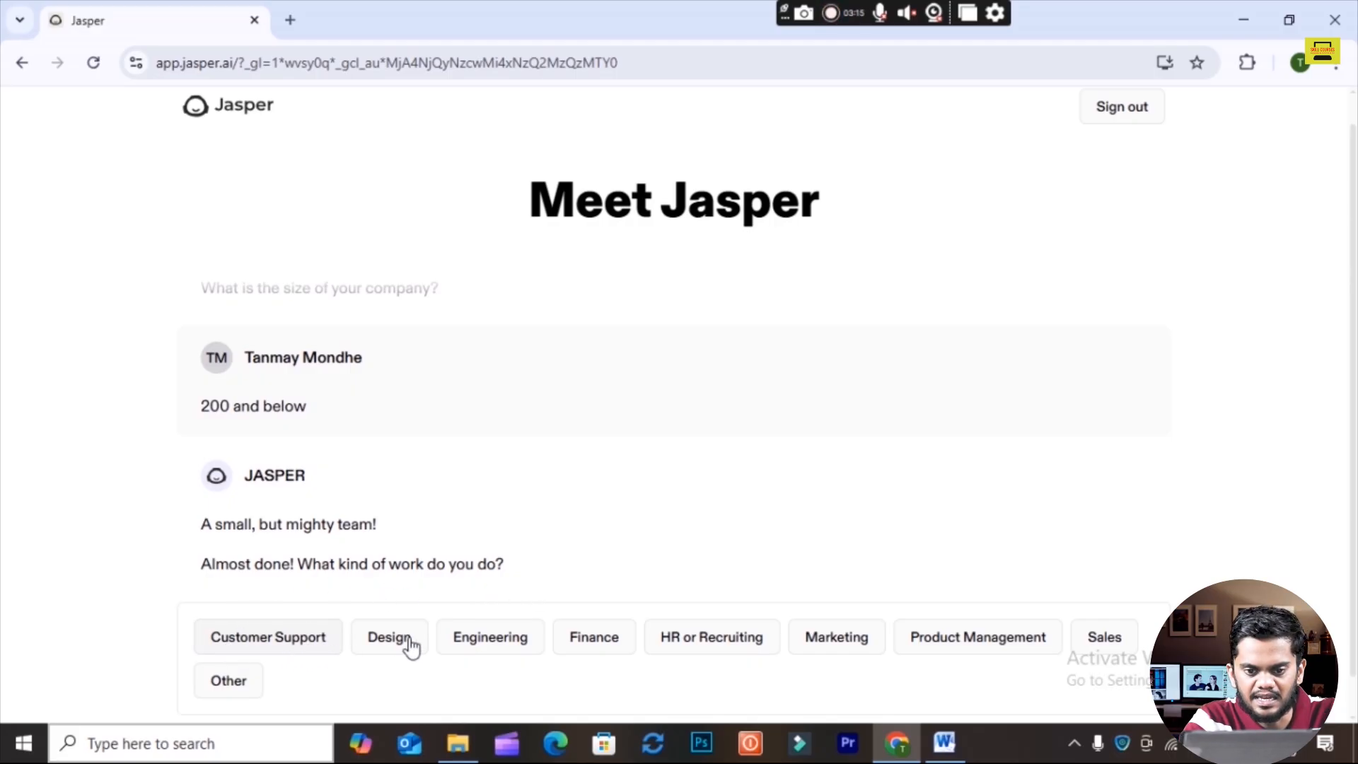
# Step: Choose Marketing as the kind of work in the Jasper onboarding
pyautogui.click(857, 647)
pyautogui.click(403, 645)
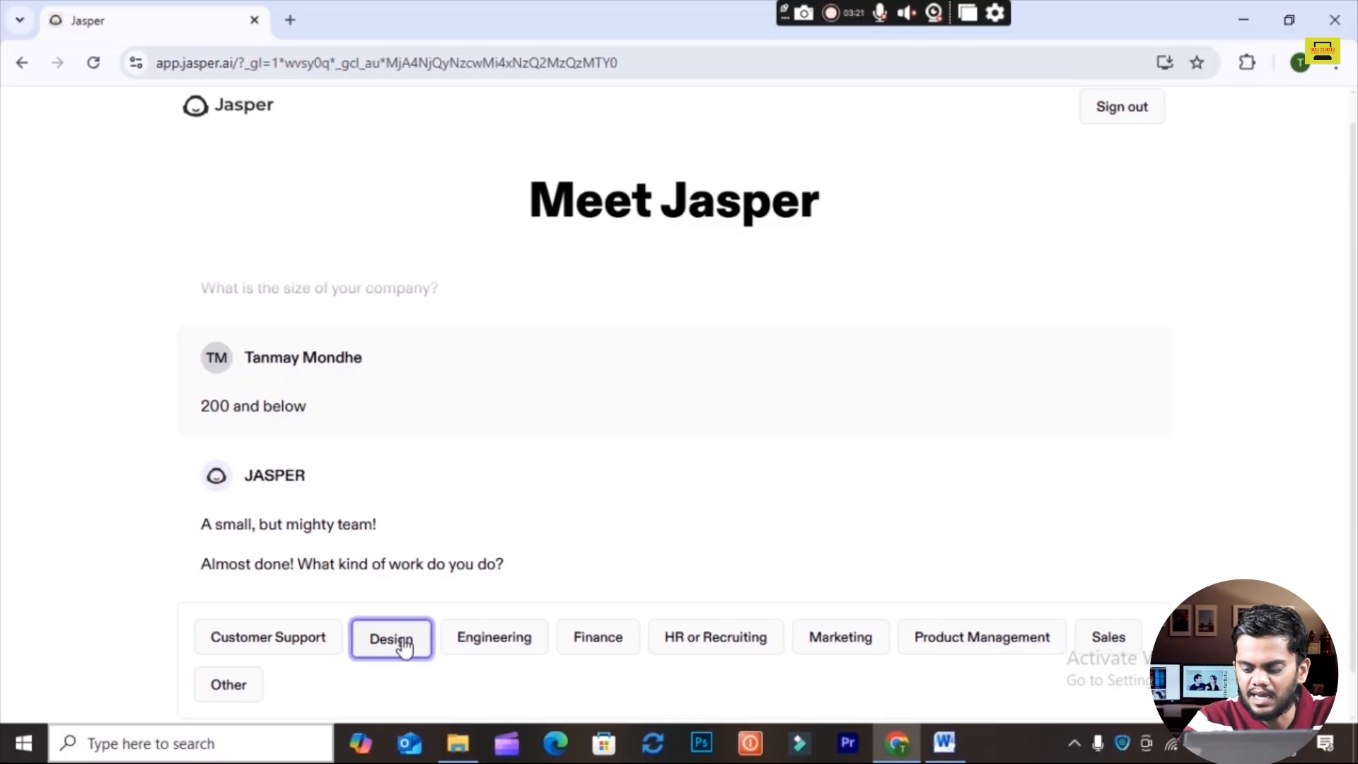
pyautogui.click(838, 650)
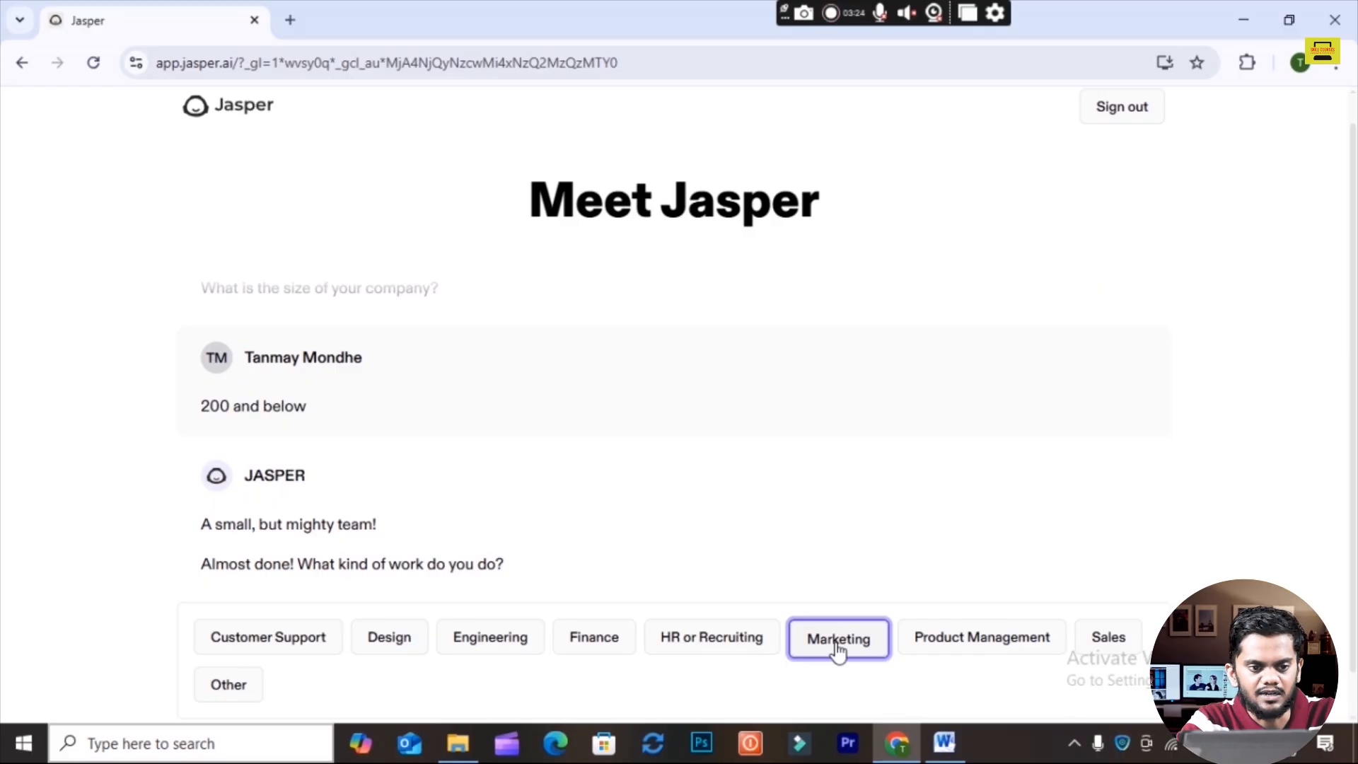
pyautogui.click(839, 649)
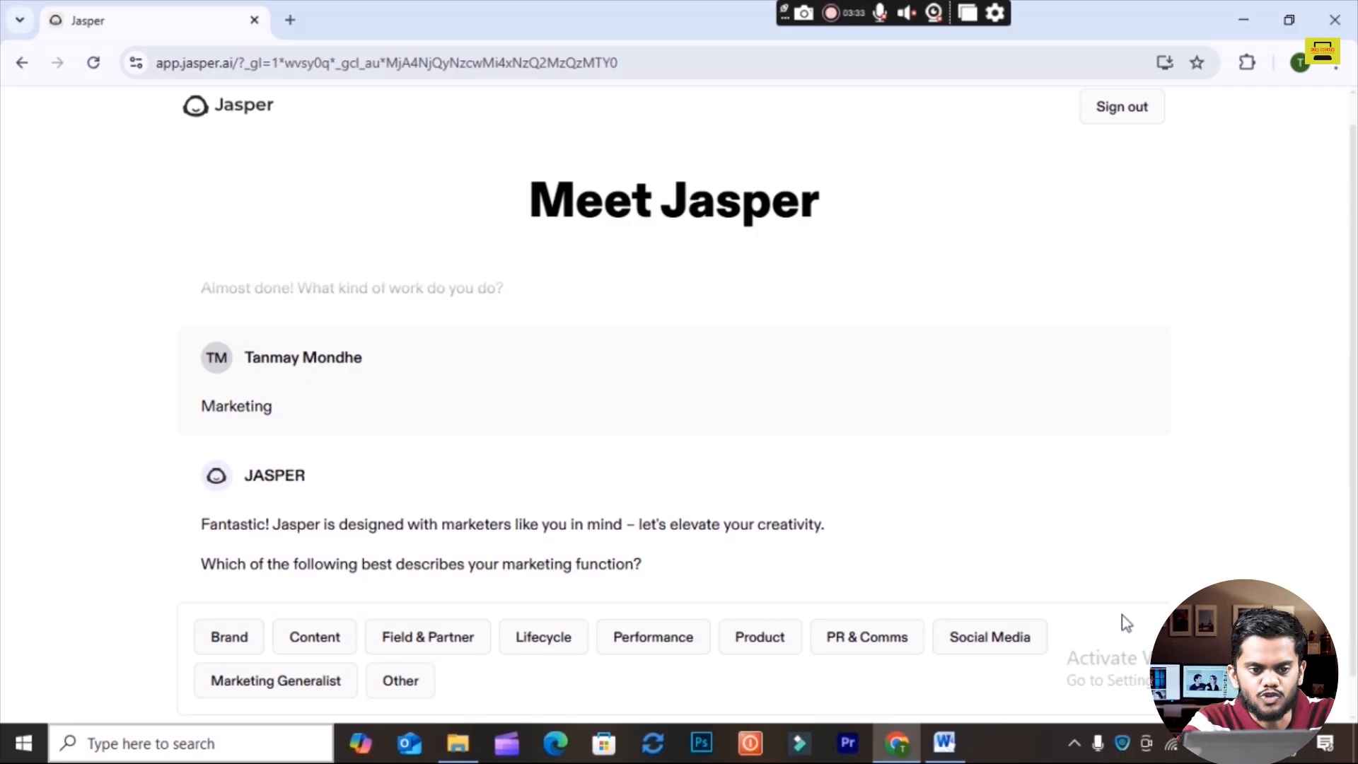
# Step: Choose Social Media as the marketing function and enter "The Skill Cour" as the workspace name
pyautogui.click(1016, 645)
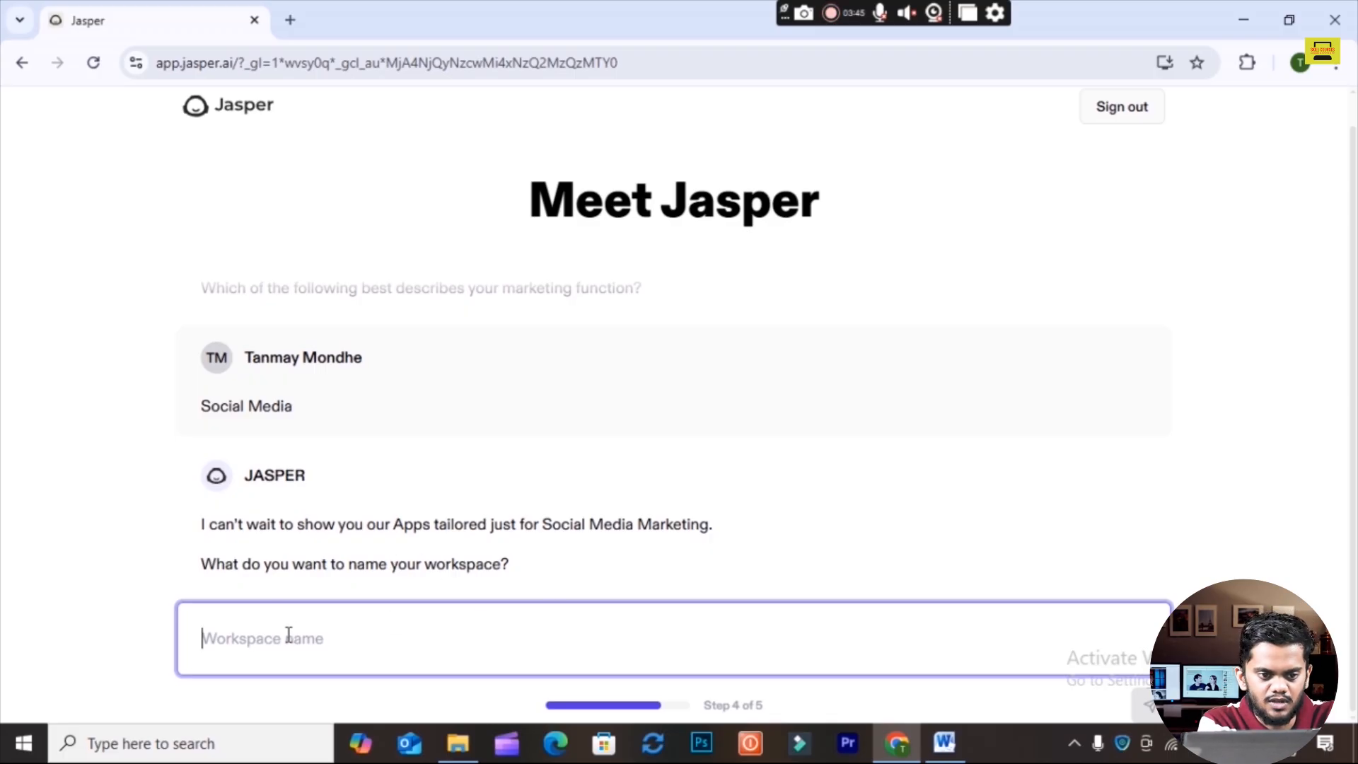
pyautogui.write('The Sk')
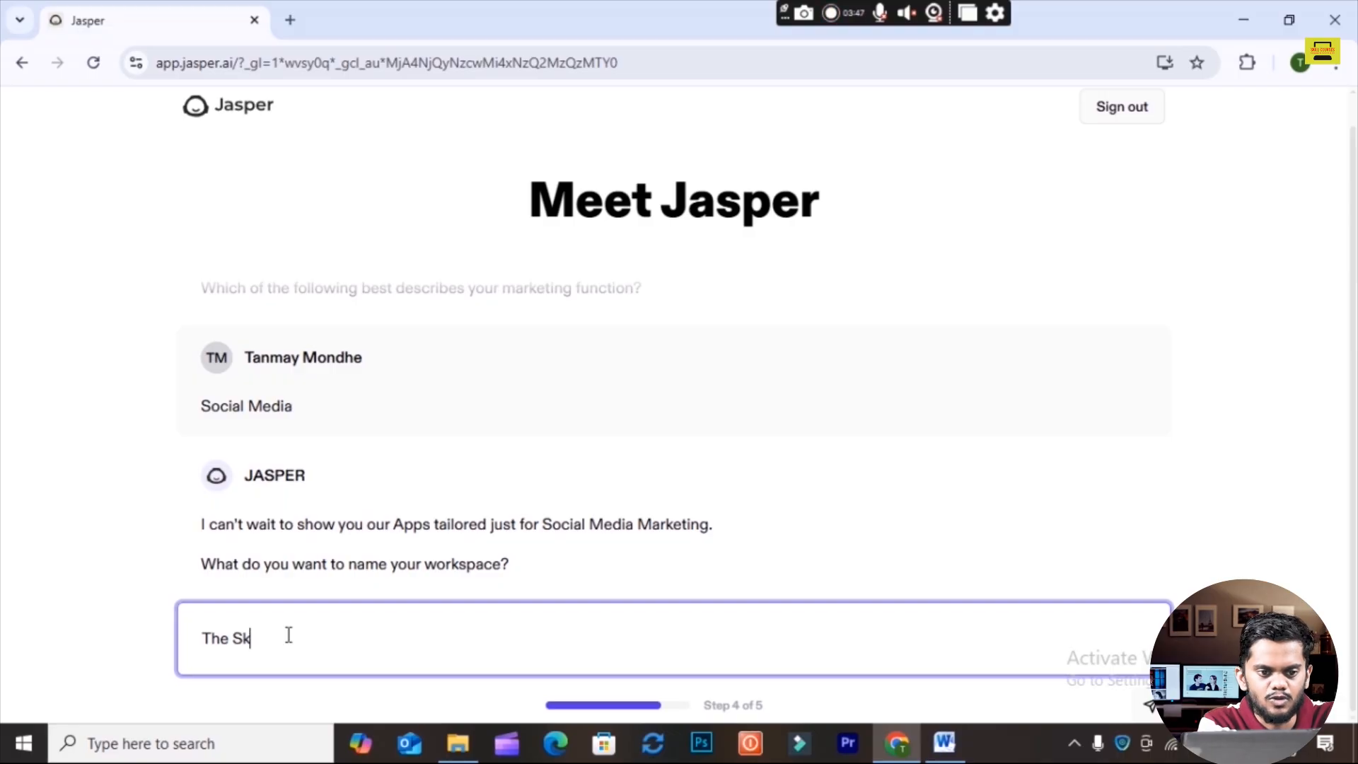
pyautogui.write('ill Cour')
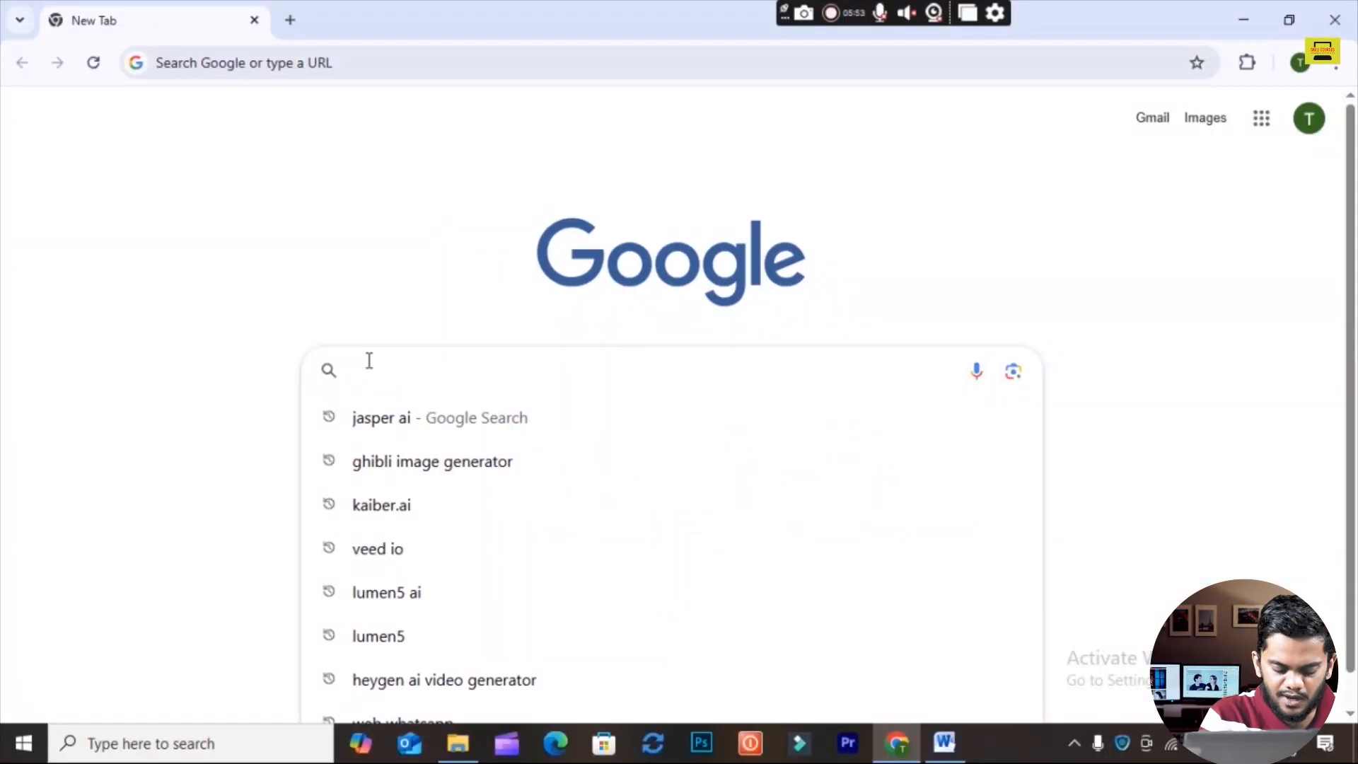
# Step: Search Google for "ocoya ai" and open the official Ocoya website from the results
pyautogui.write('ocoya')
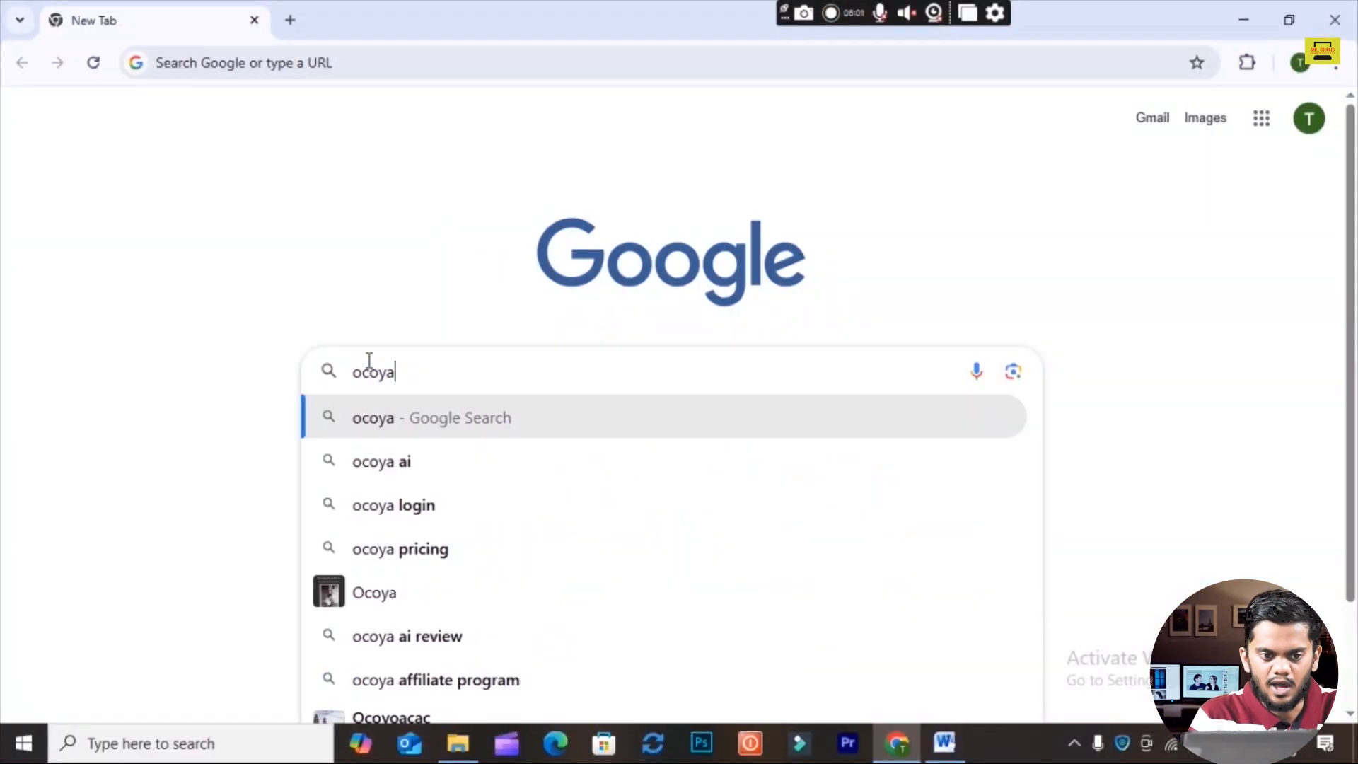
pyautogui.press('Down')
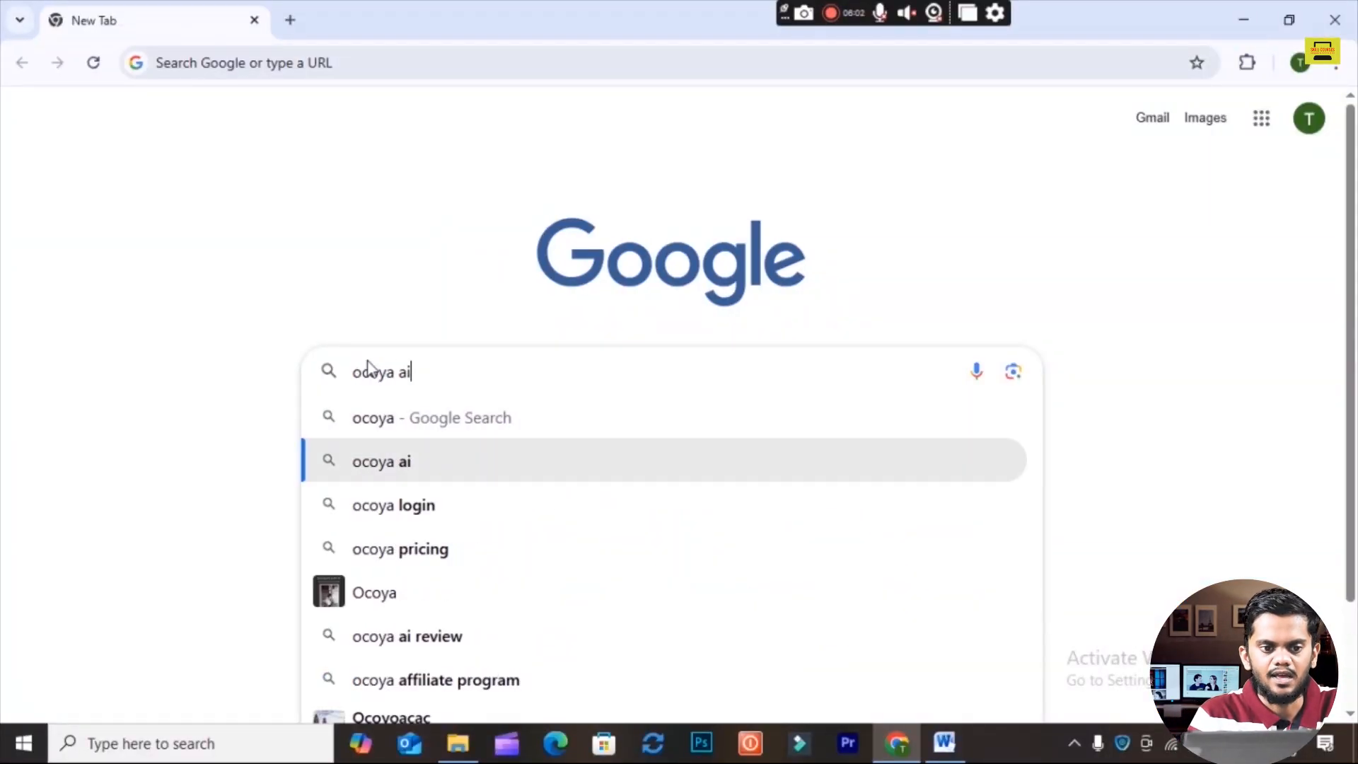
pyautogui.press('Return')
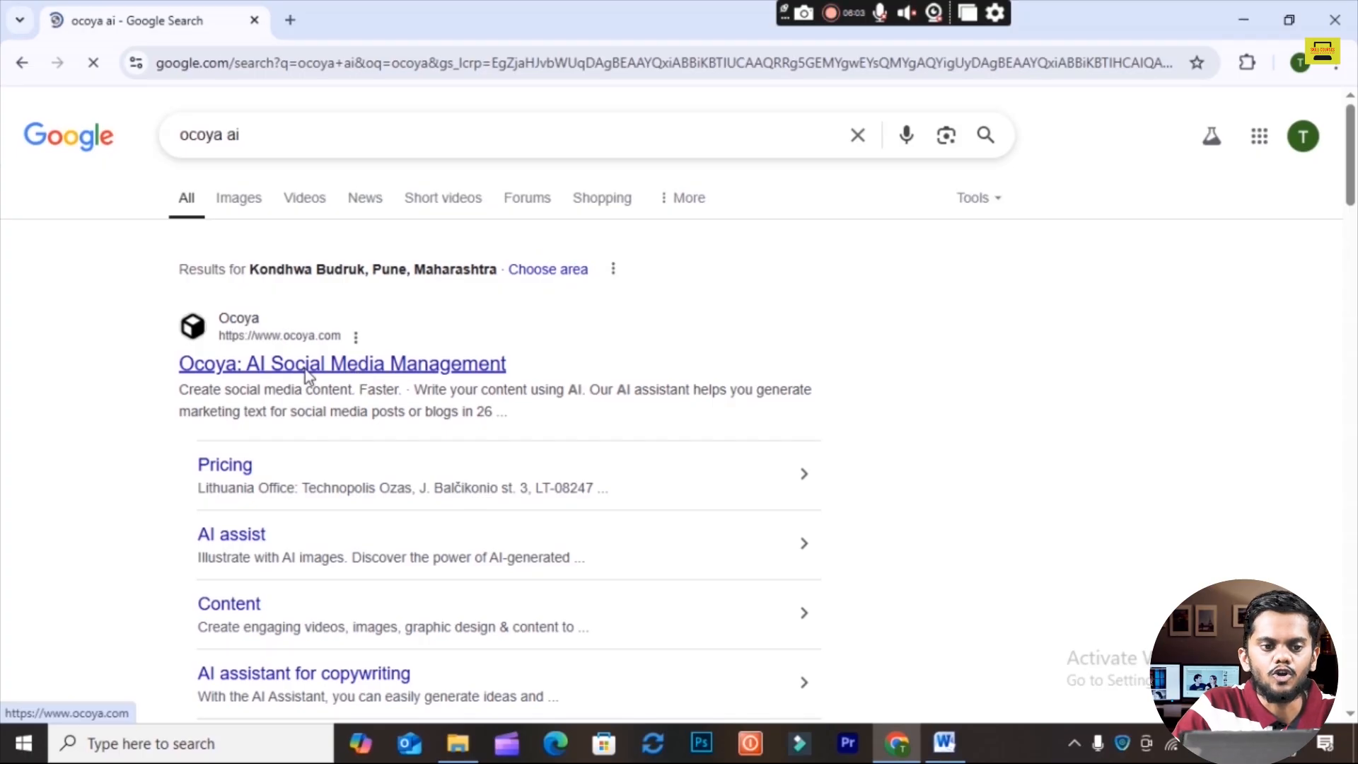
pyautogui.click(304, 366)
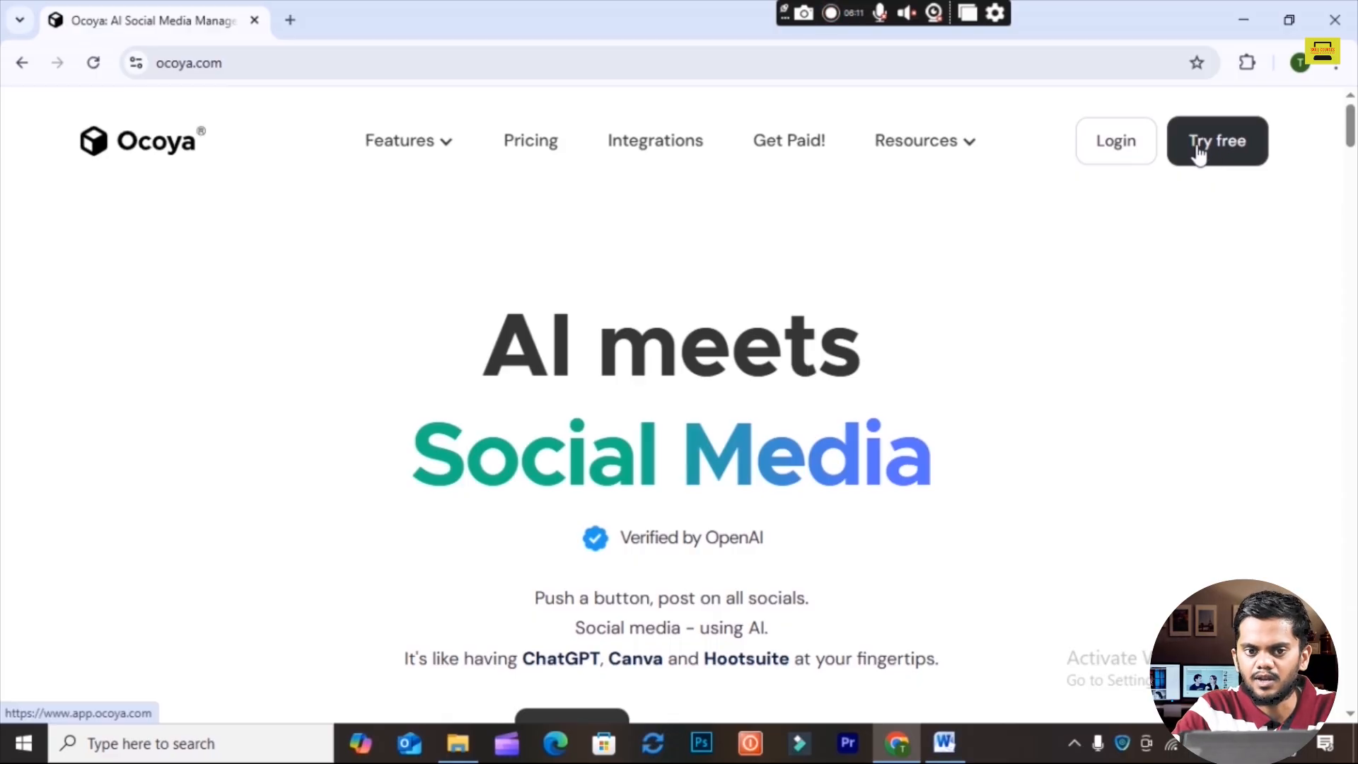
# Step: Open Ocoya's pricing page and compare monthly and annual prices and what each plan includes
pyautogui.click(536, 151)
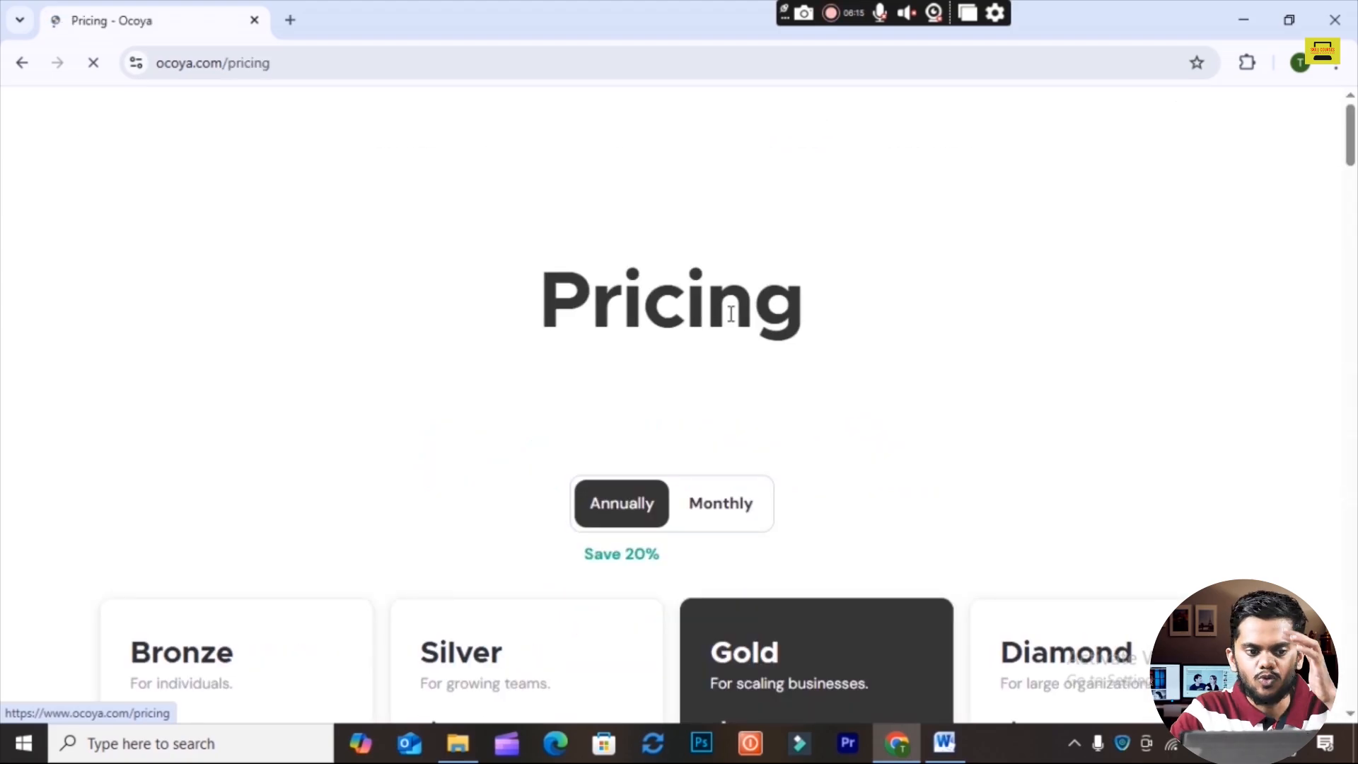
pyautogui.scroll(-4, 835, 269)
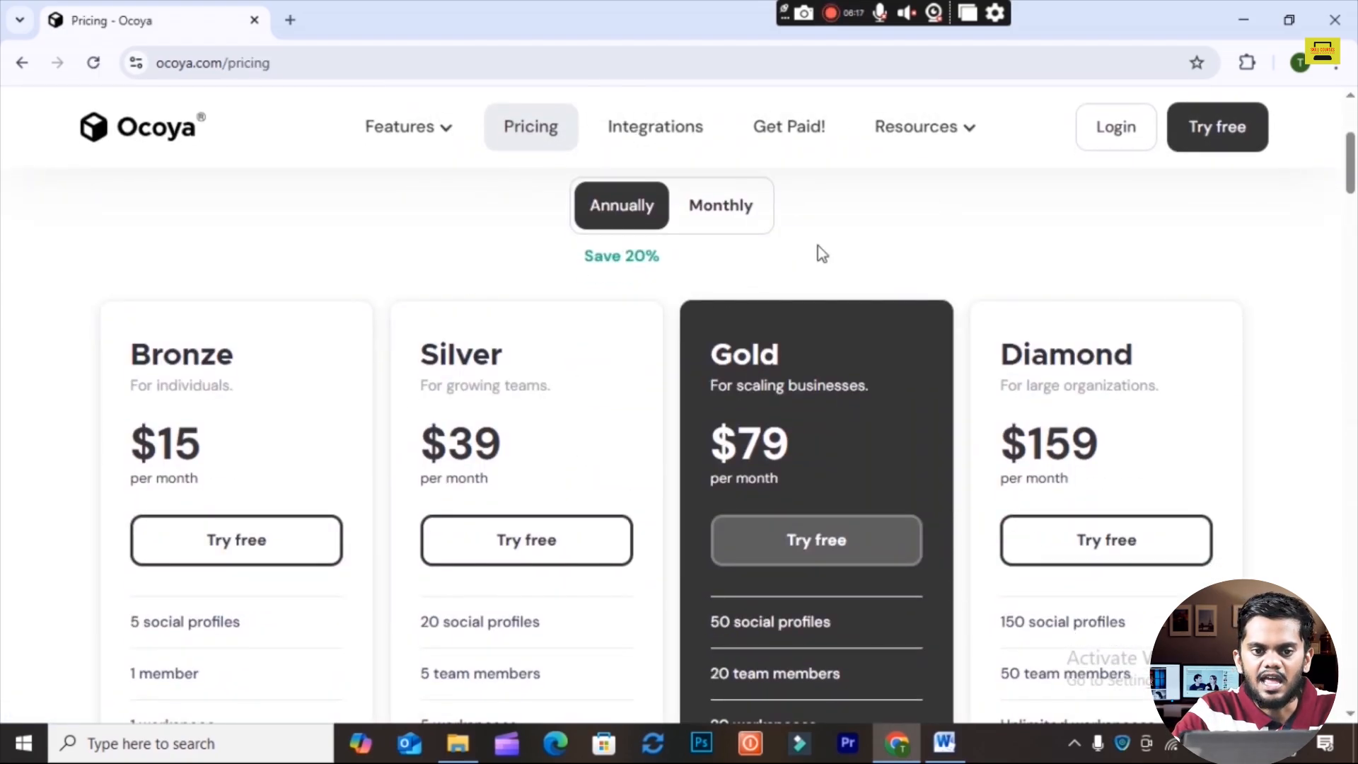
pyautogui.click(714, 219)
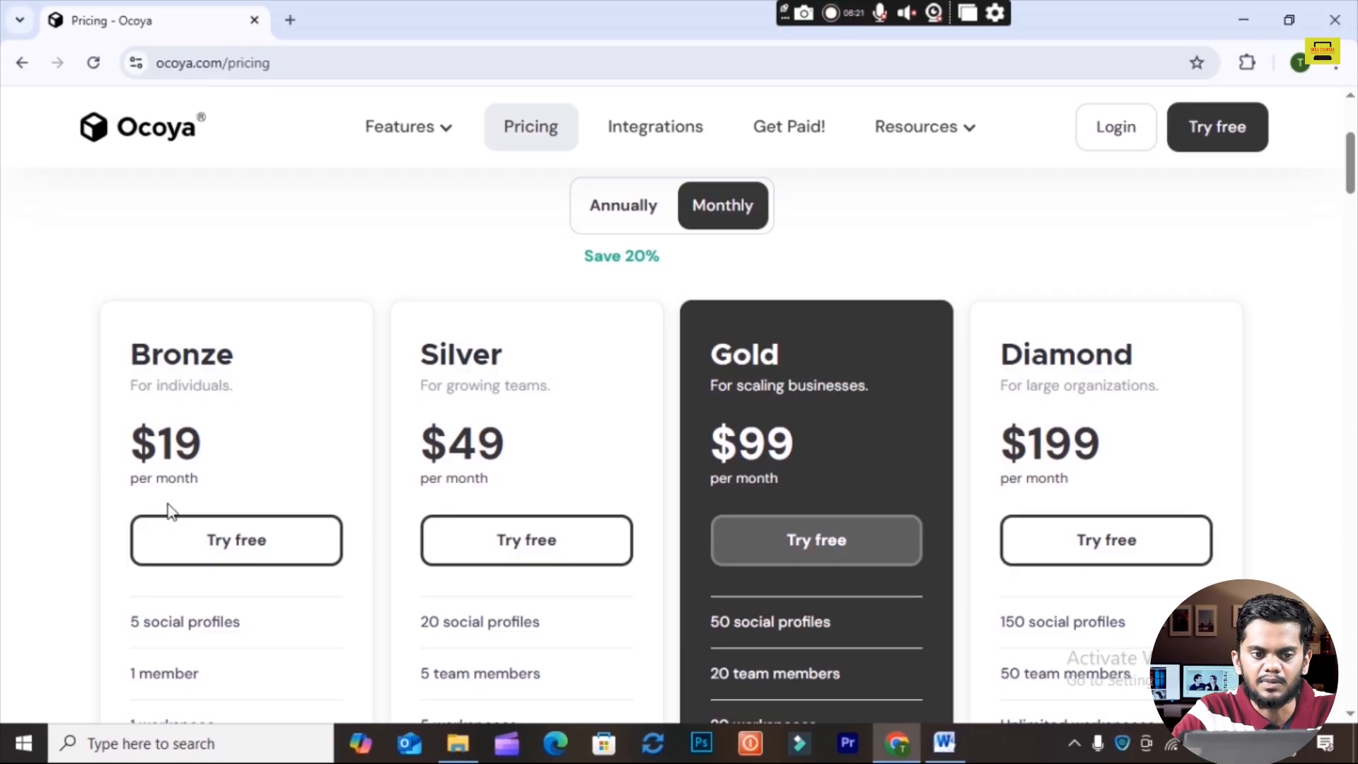
pyautogui.click(643, 222)
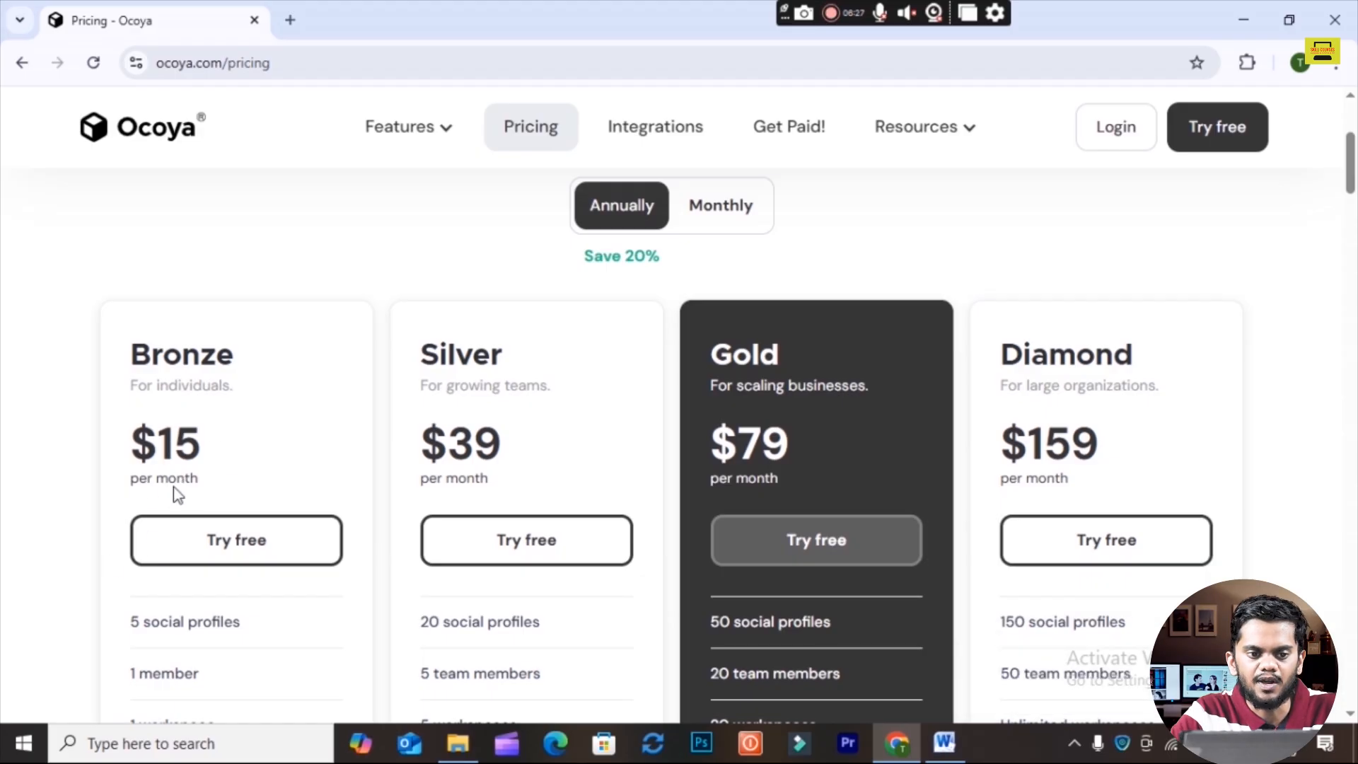
pyautogui.scroll(-4, 258, 554)
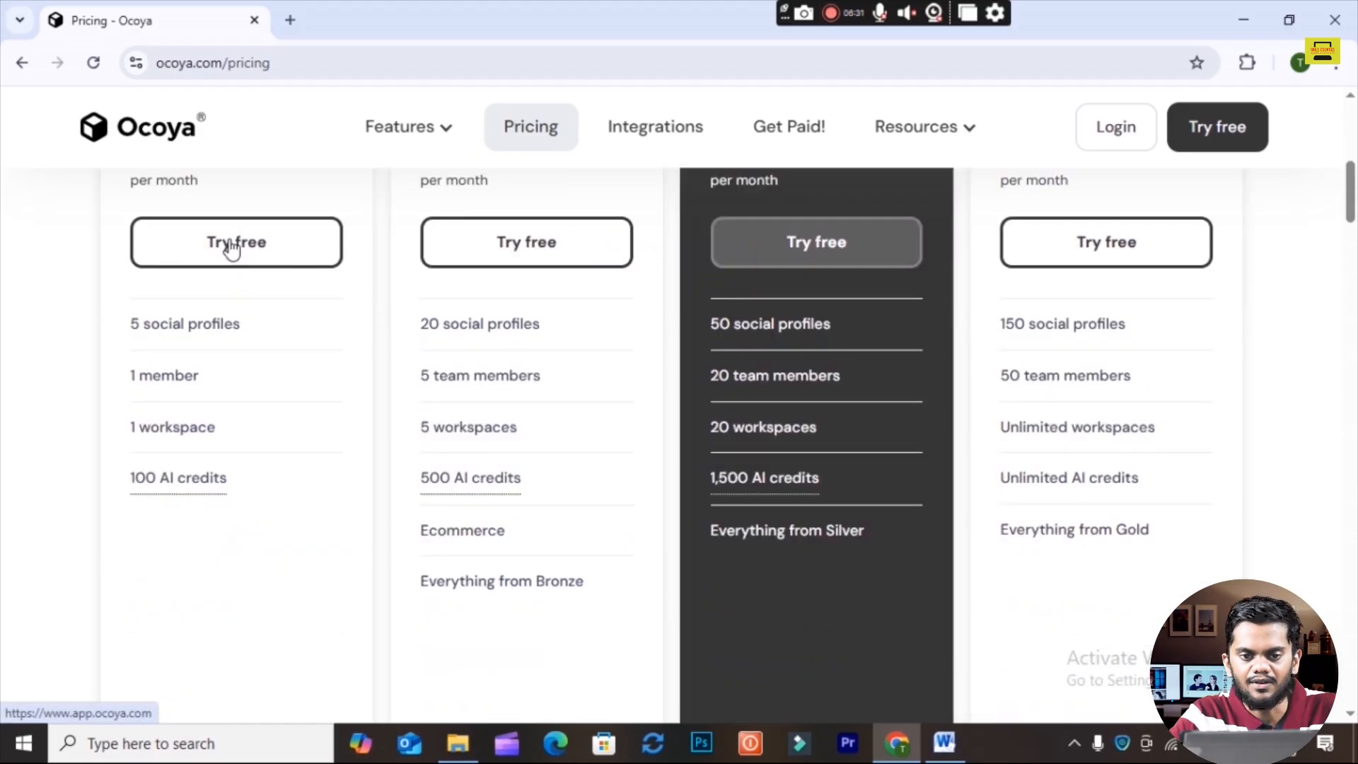
pyautogui.scroll(5, 495, 404)
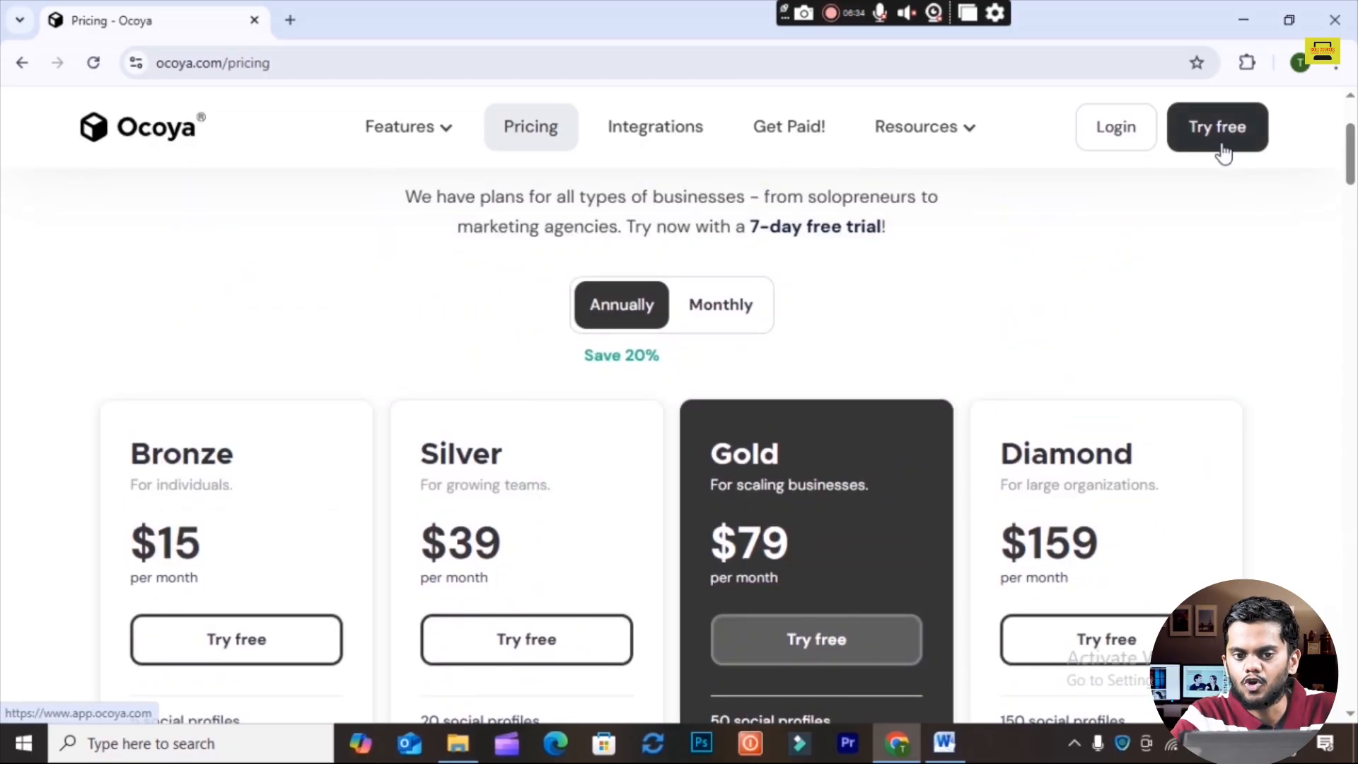
# Step: Start the Ocoya free trial and sign in with the Google account, approving the access request
pyautogui.click(1223, 145)
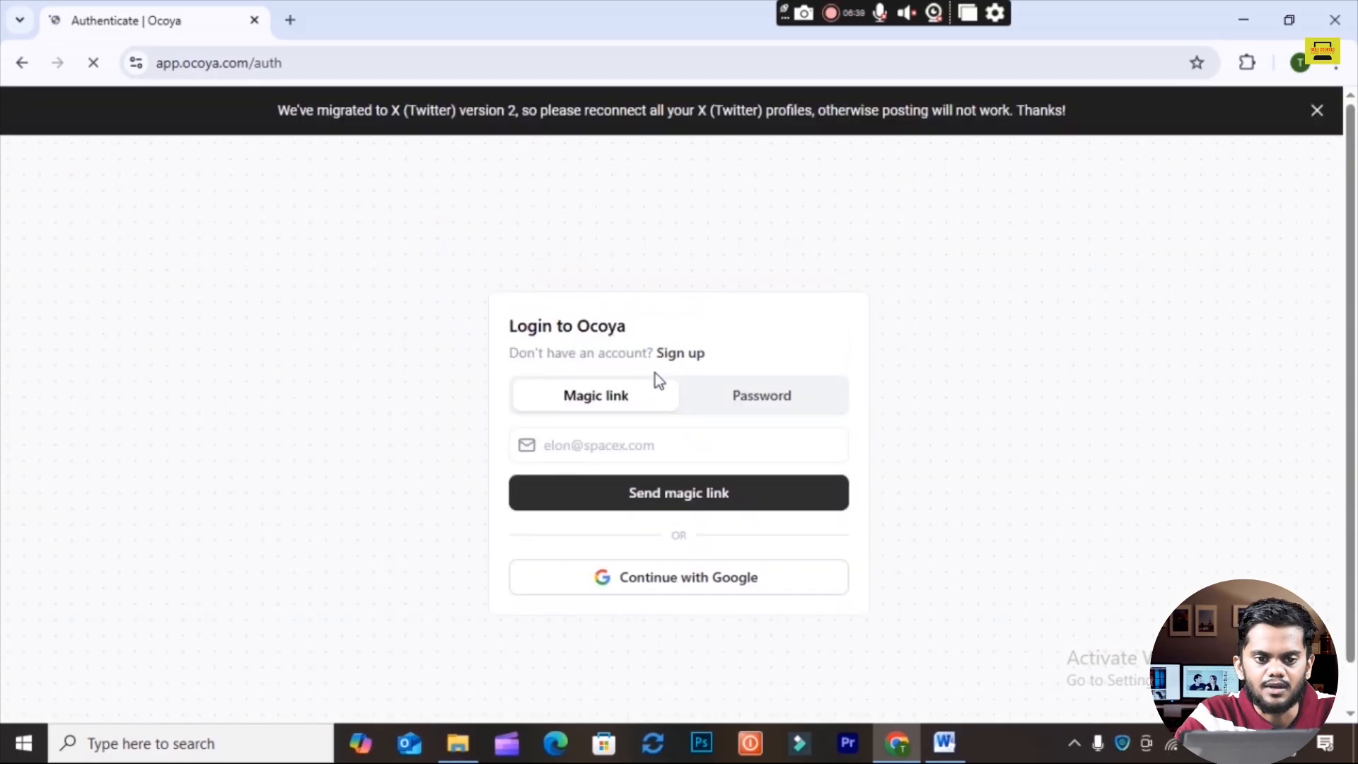
pyautogui.click(664, 588)
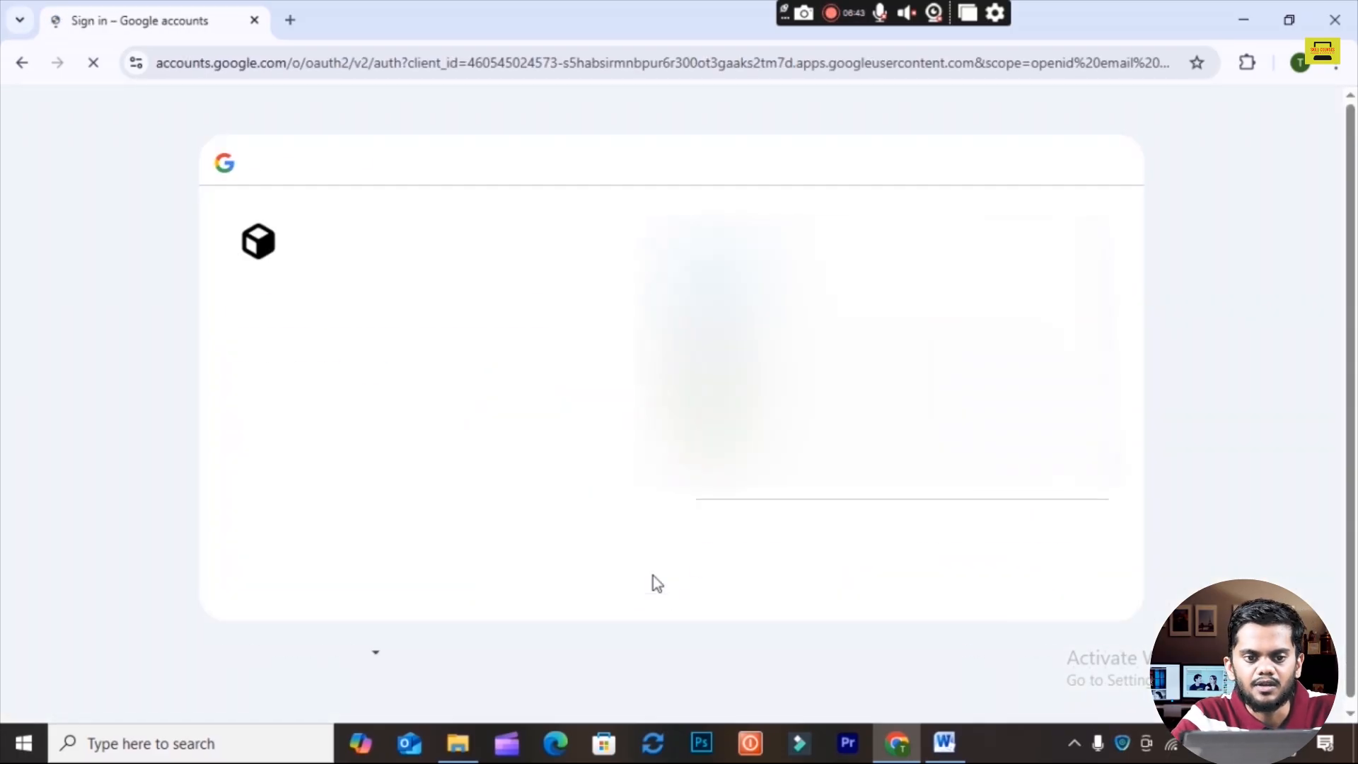
pyautogui.click(792, 389)
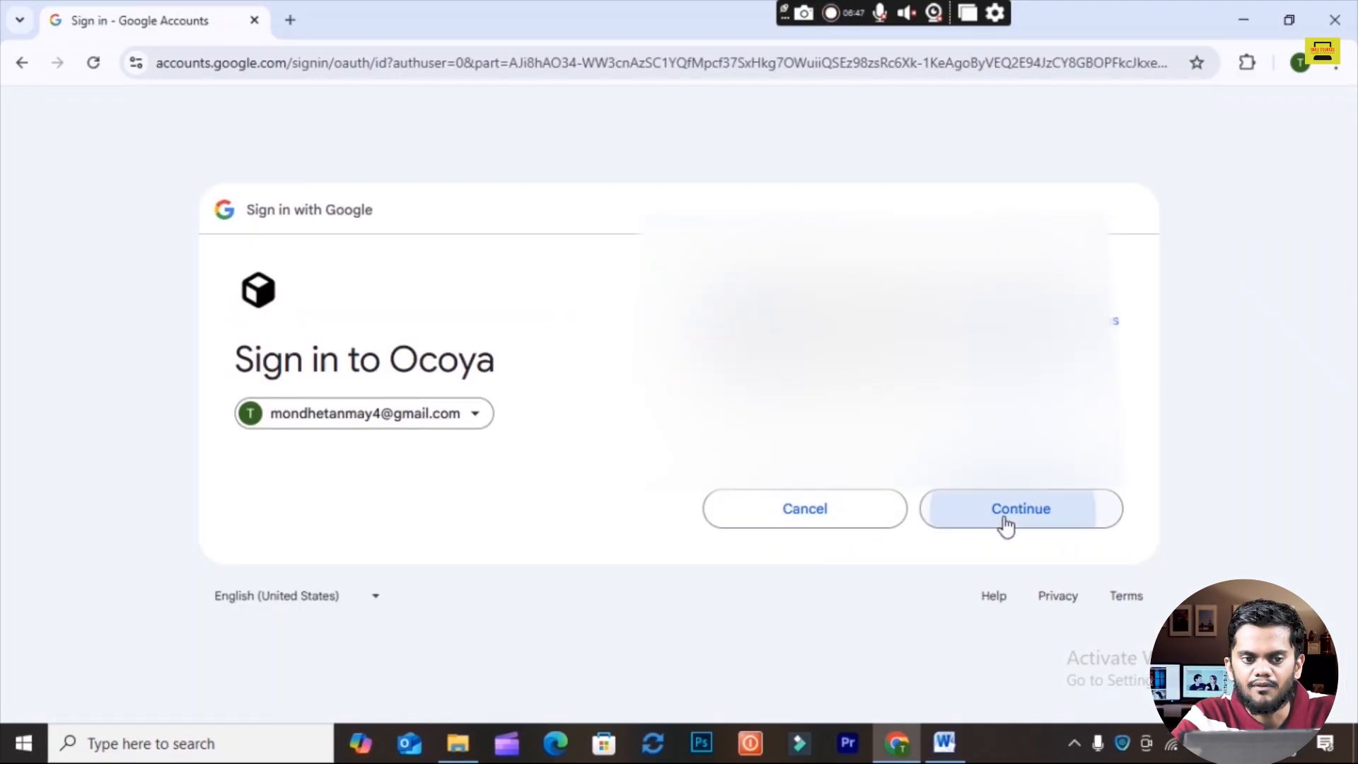
pyautogui.click(1003, 516)
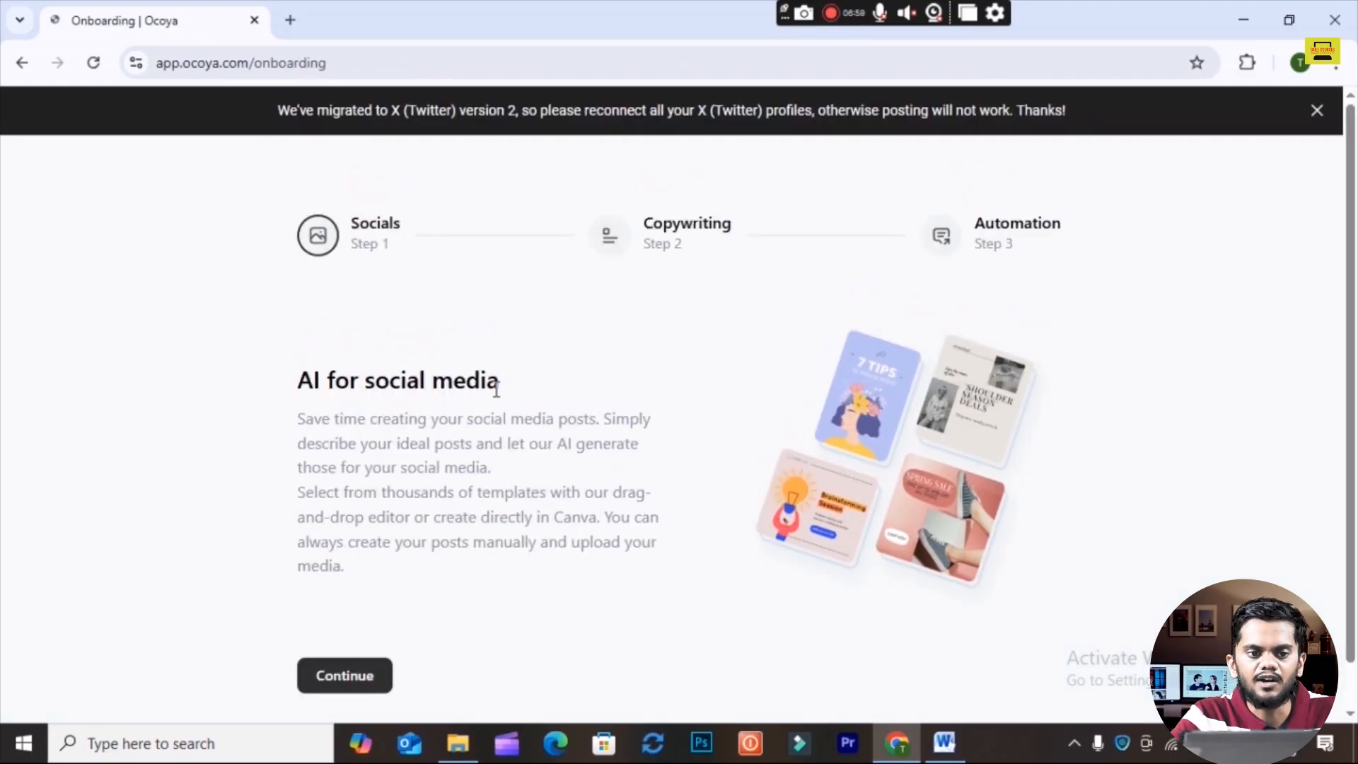
# Step: Go through Ocoya's Socials, Copywriting and Automation onboarding steps and continue to the 7-day trial plan selection
pyautogui.scroll(-1, 432, 444)
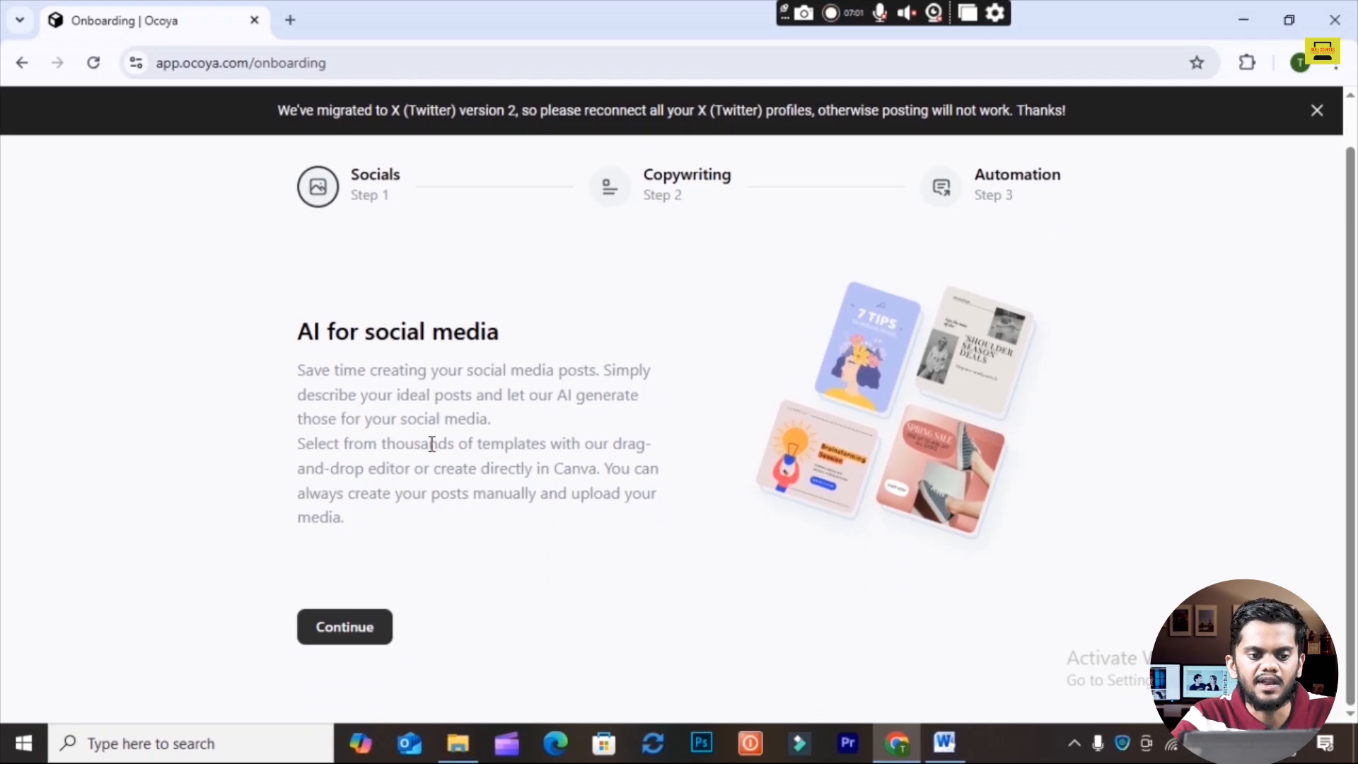
pyautogui.click(363, 623)
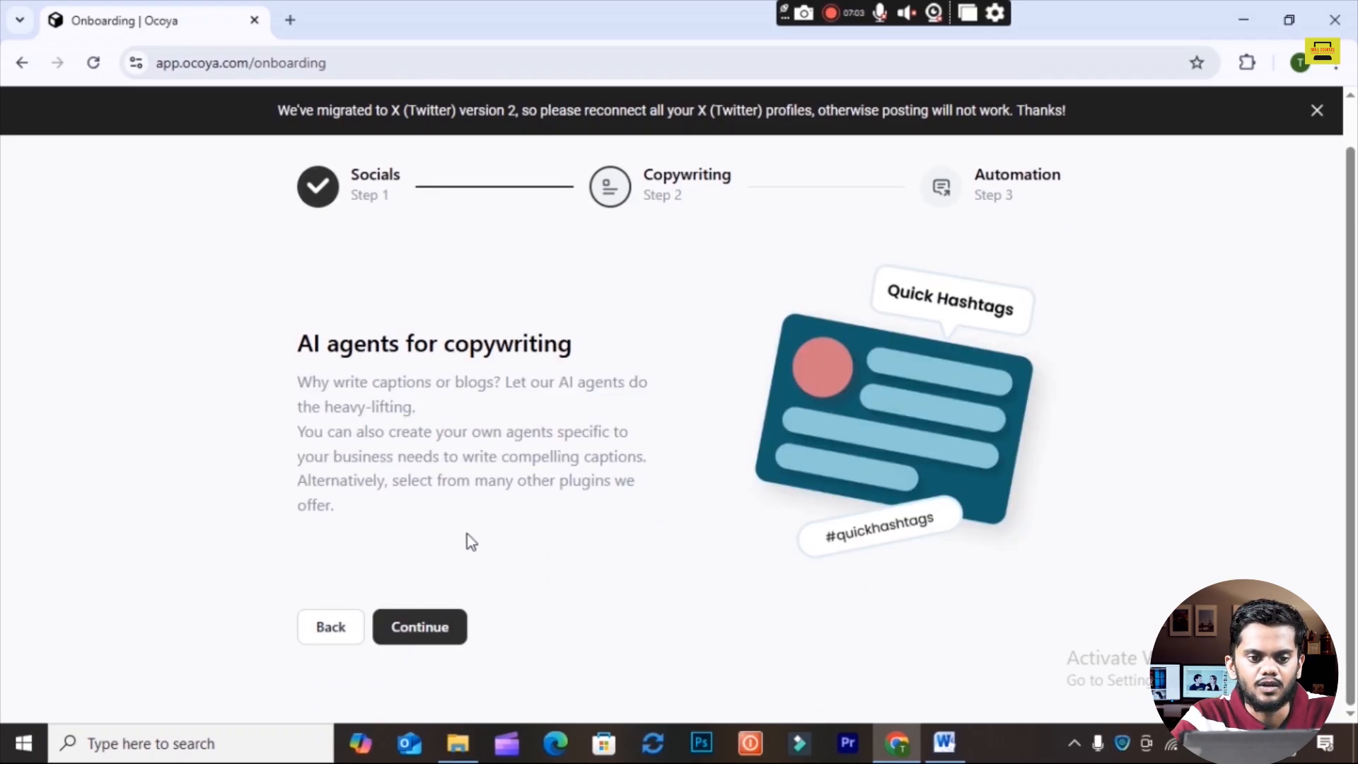
pyautogui.click(440, 635)
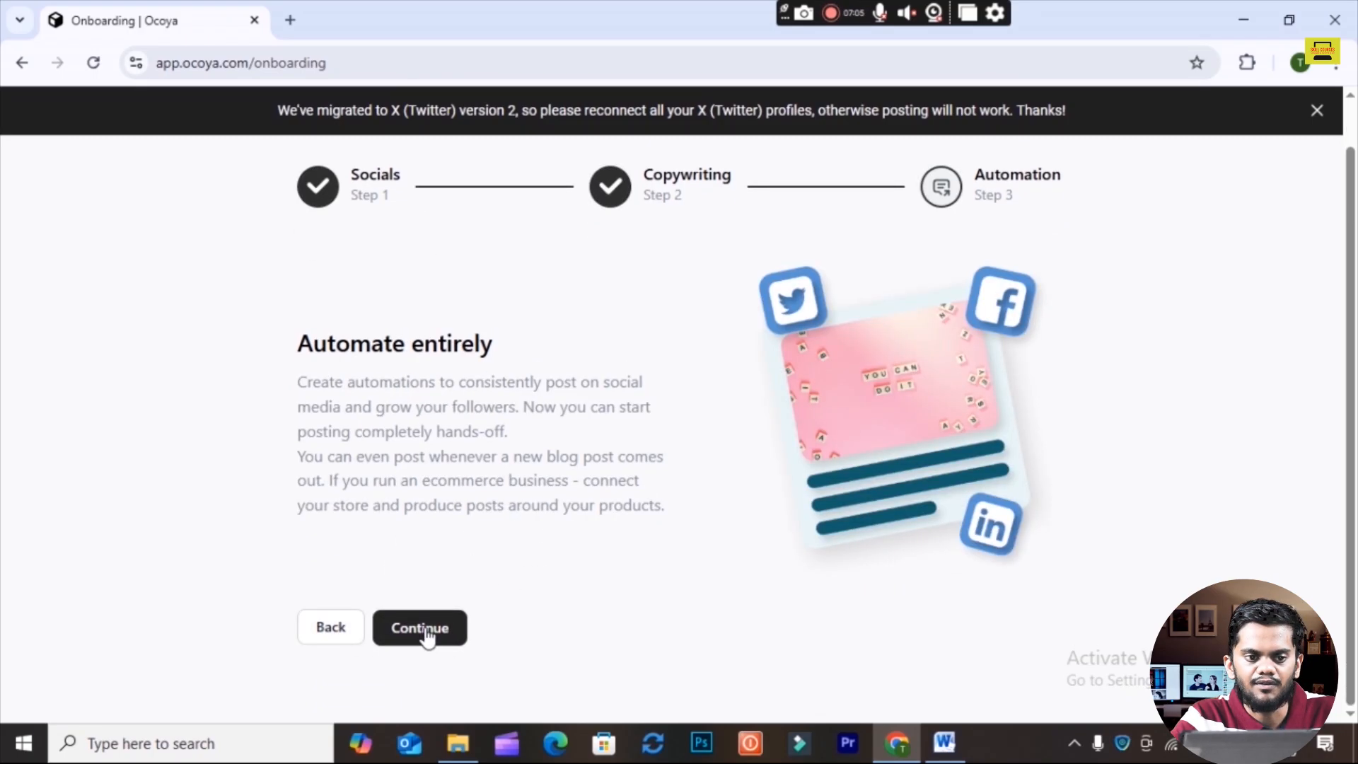
pyautogui.click(427, 634)
pyautogui.click(672, 622)
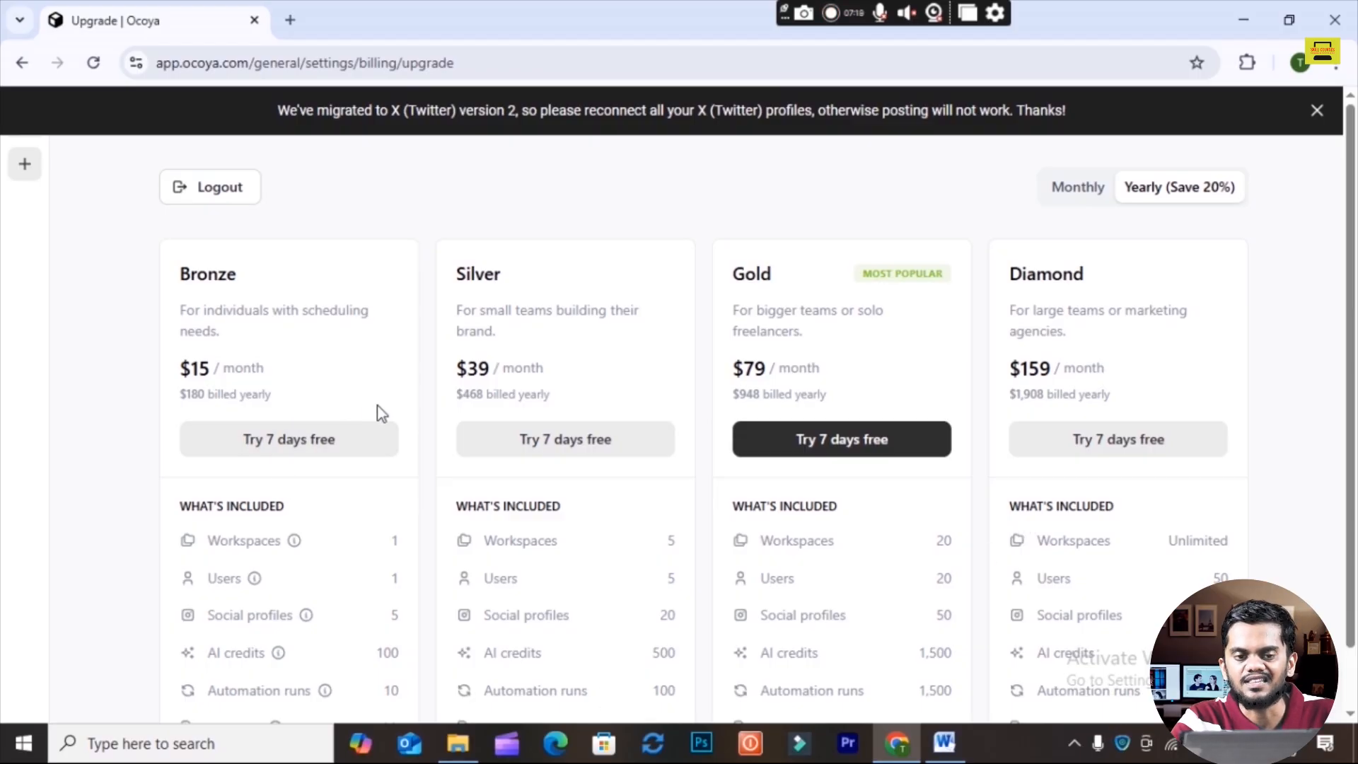
# Step: Open the checkout for Ocoya's yearly Bronze 7-day trial to review its terms, and close Ocoya, leaving a blank browser page open
pyautogui.click(288, 444)
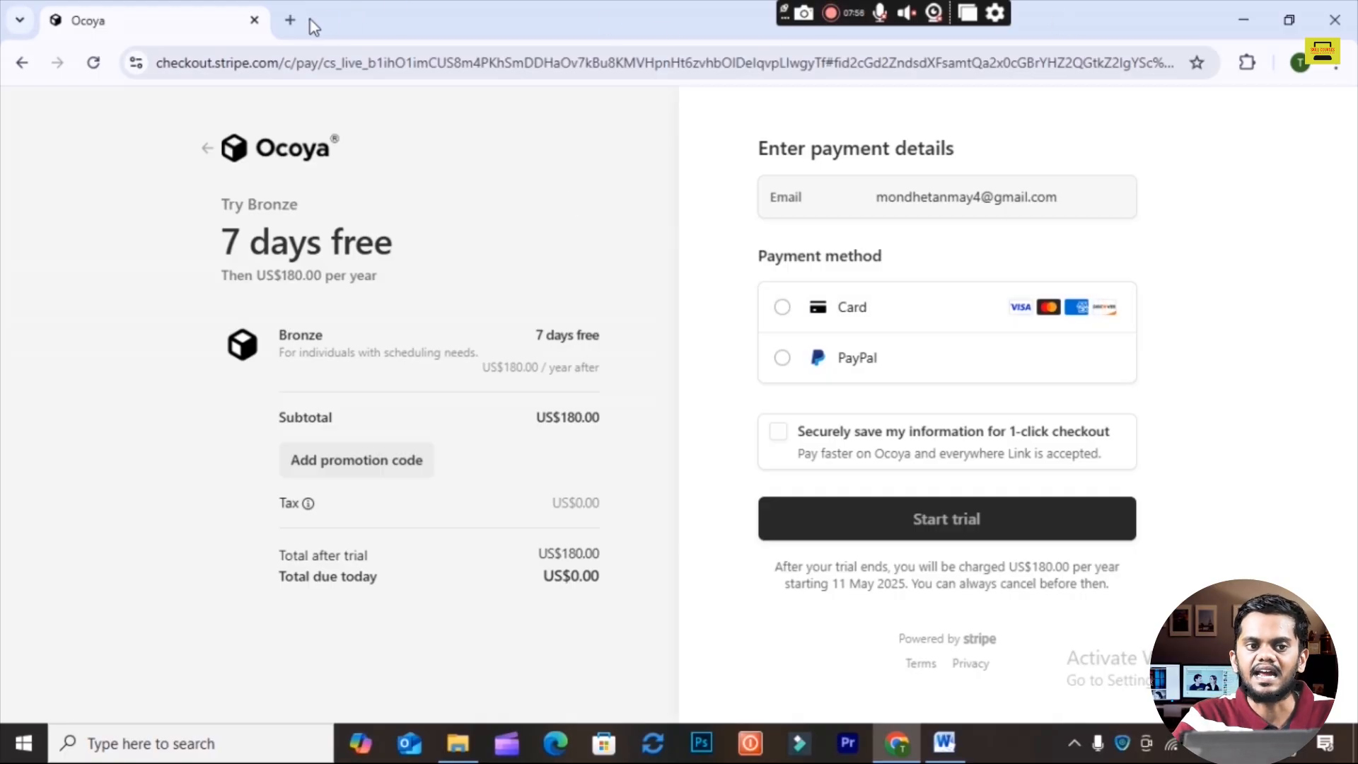
pyautogui.click(290, 21)
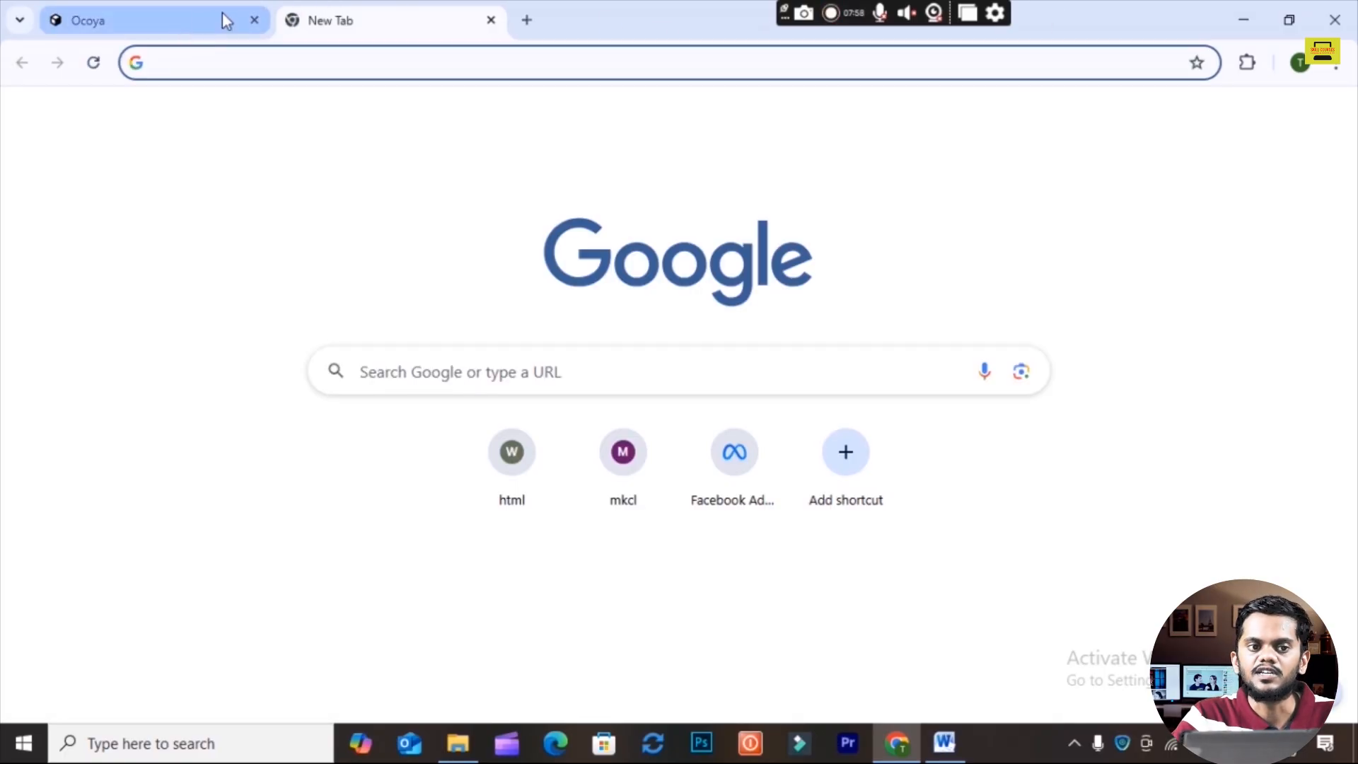
pyautogui.click(255, 20)
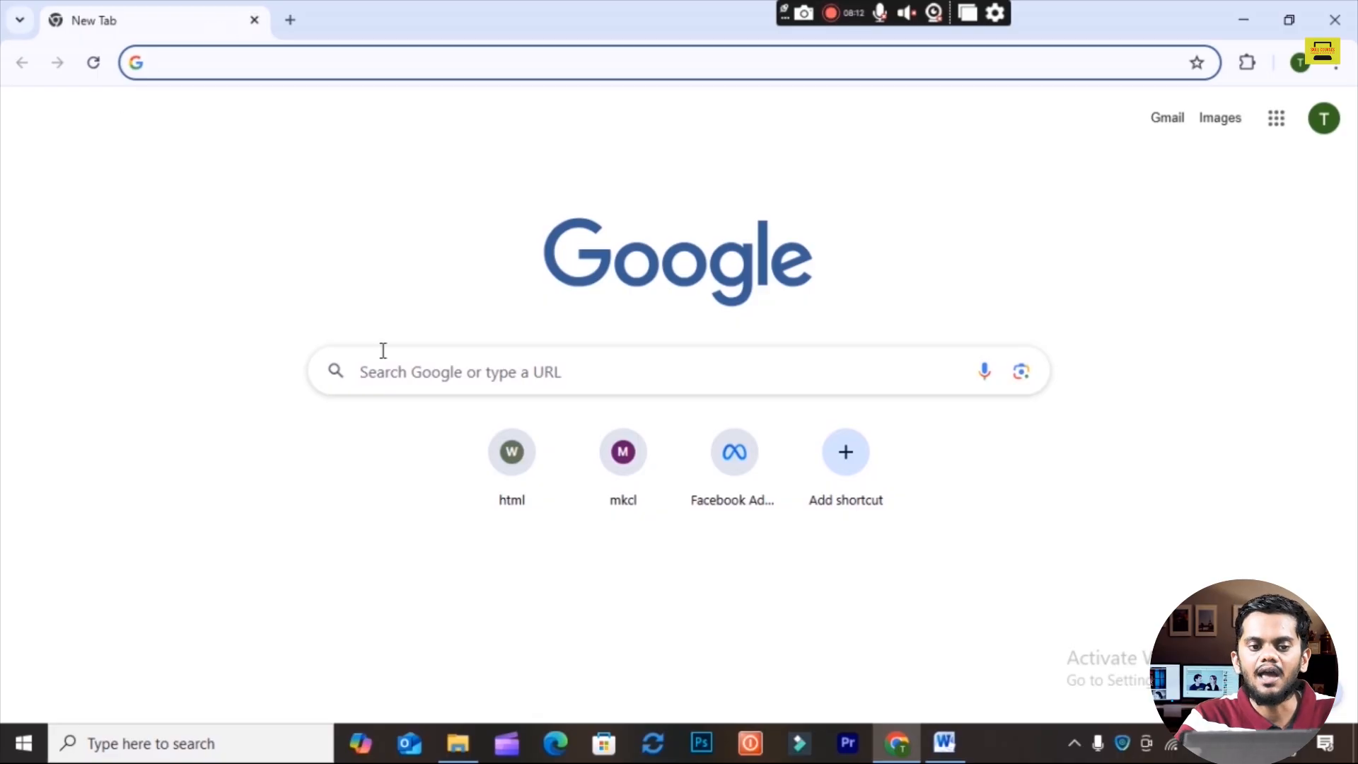
# Step: Search Google for "chatgpt", open the Introducing ChatGPT result from OpenAI, and go on to the ChatGPT chat page
pyautogui.click(409, 367)
pyautogui.write('chat')
pyautogui.press('Return')
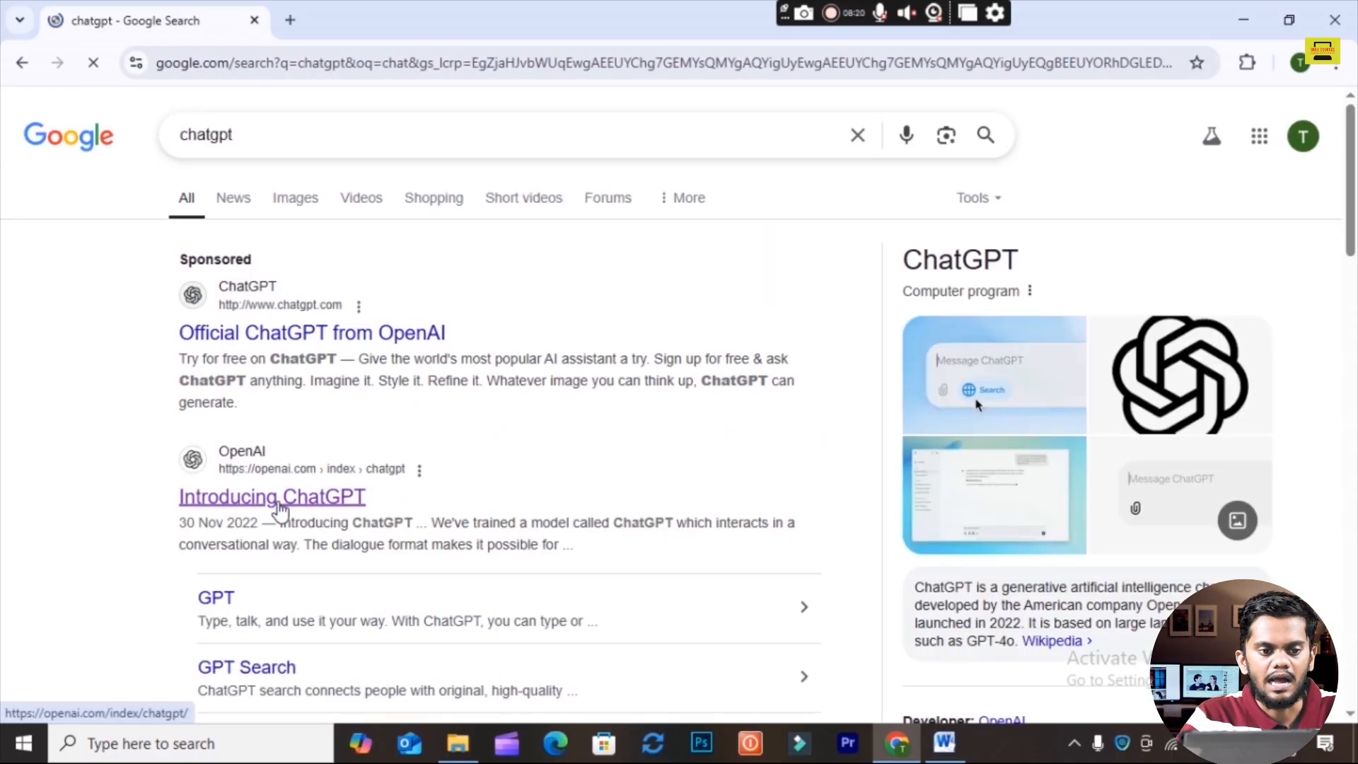
pyautogui.click(279, 504)
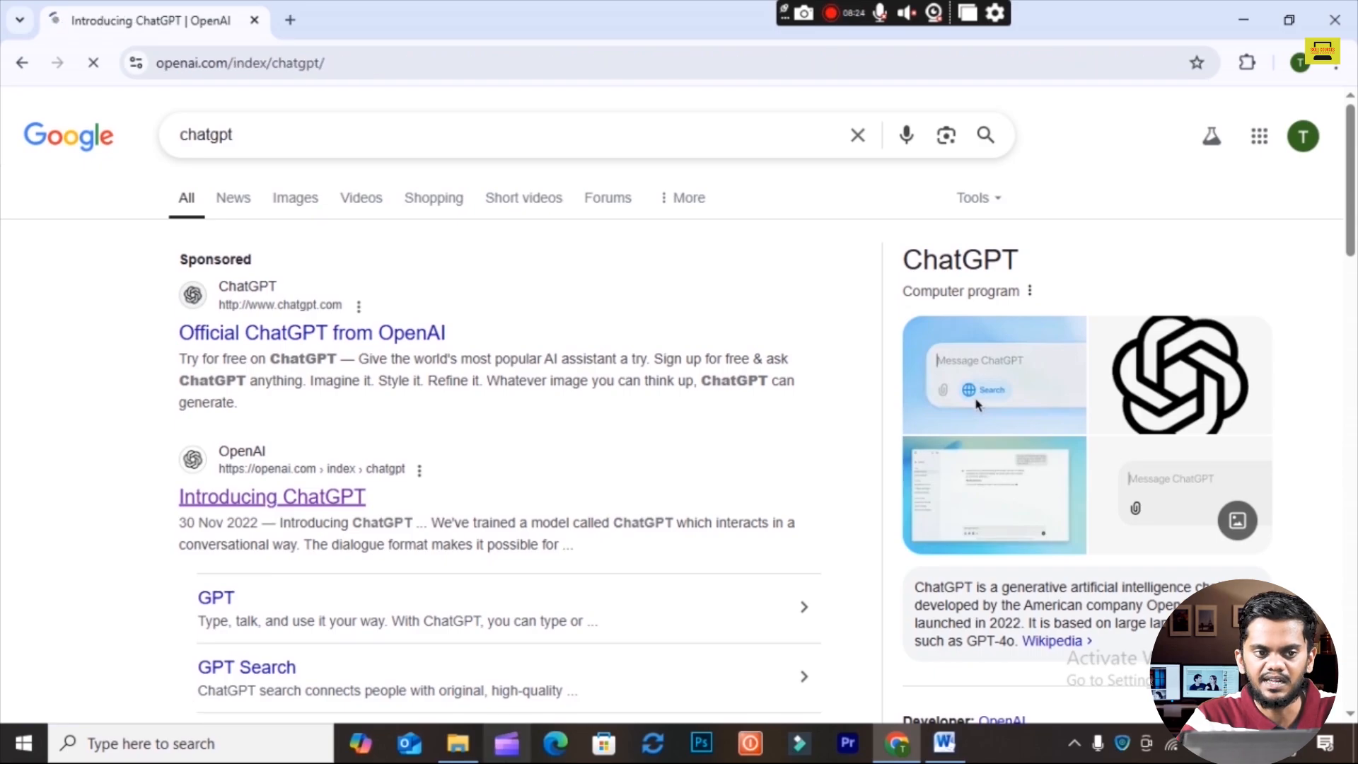
pyautogui.click(601, 360)
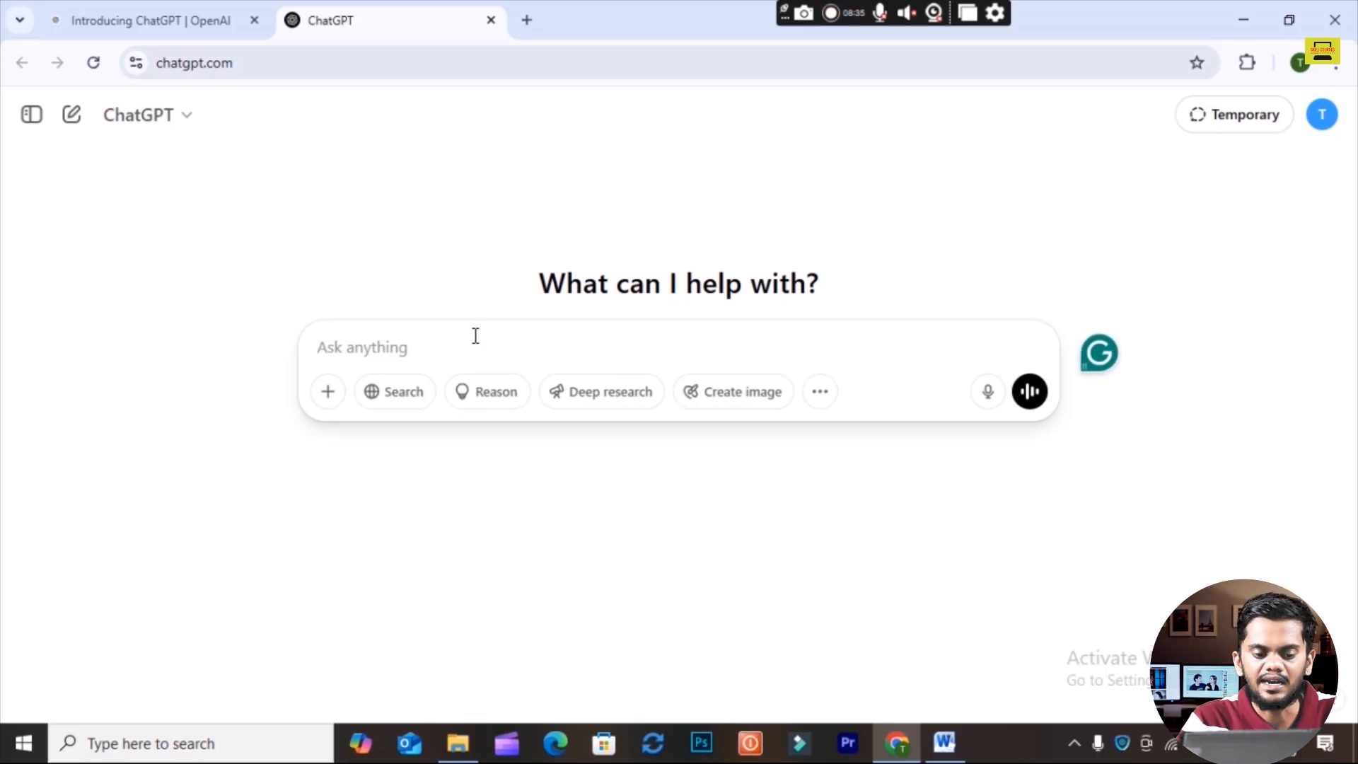
# Step: Send ChatGPT the prompt "Write a letter to a friend sharing my travel adventures create a script for that" and read through the reply
pyautogui.write('w')
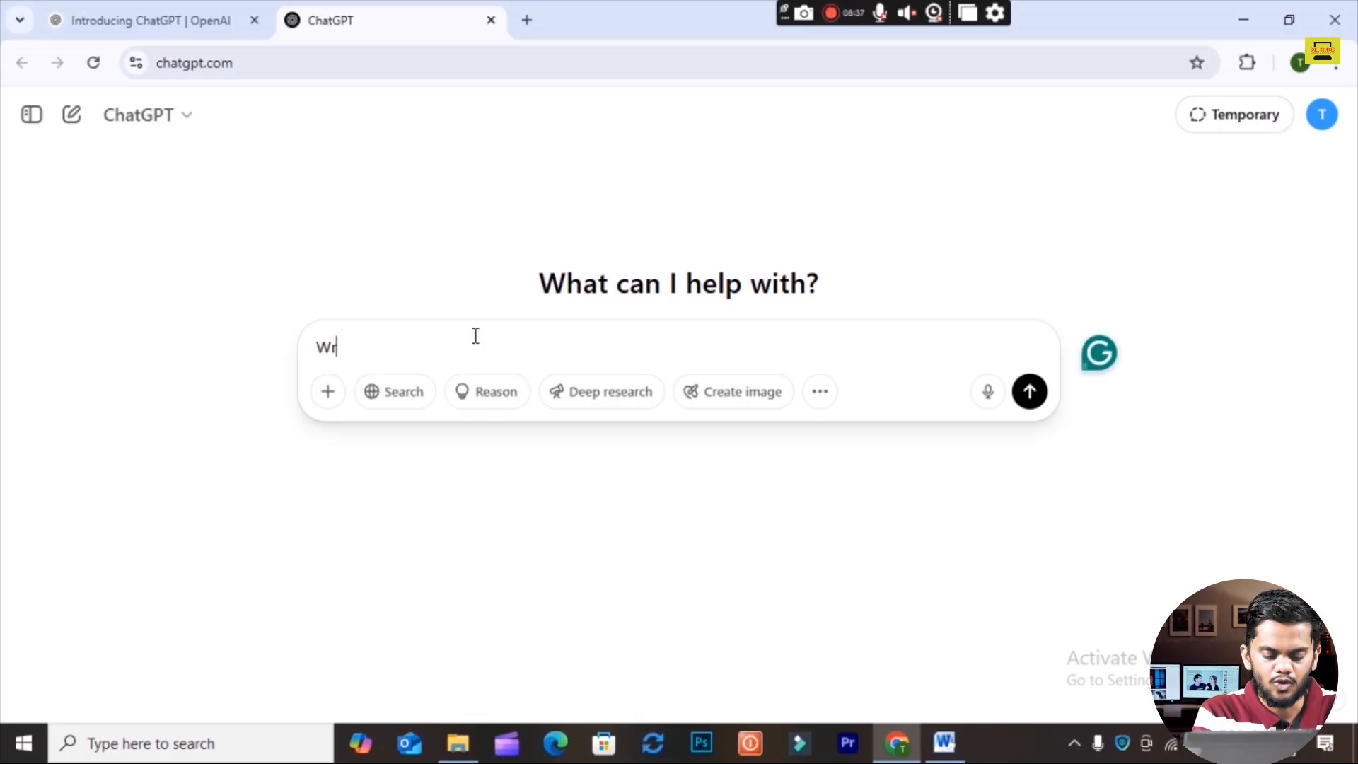
pyautogui.write('rite a le')
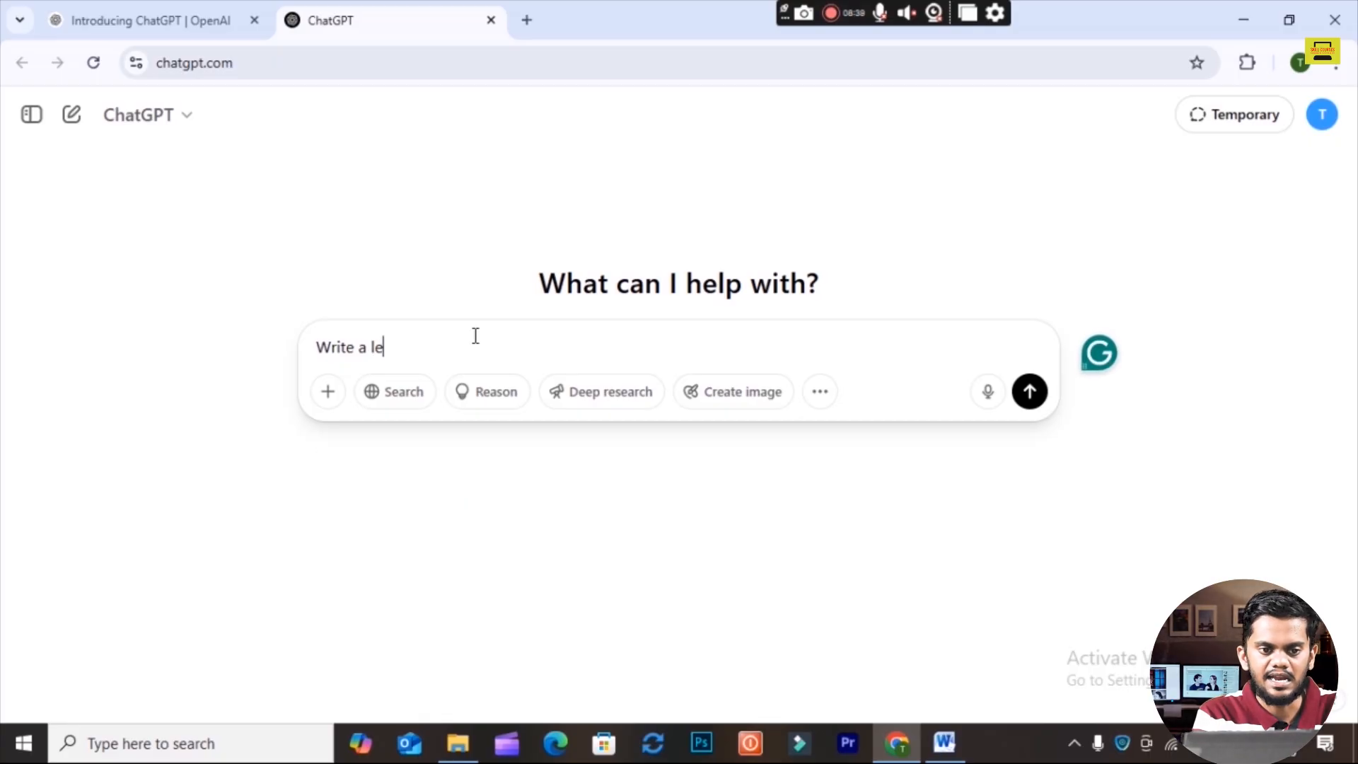
pyautogui.press('BackSpace')
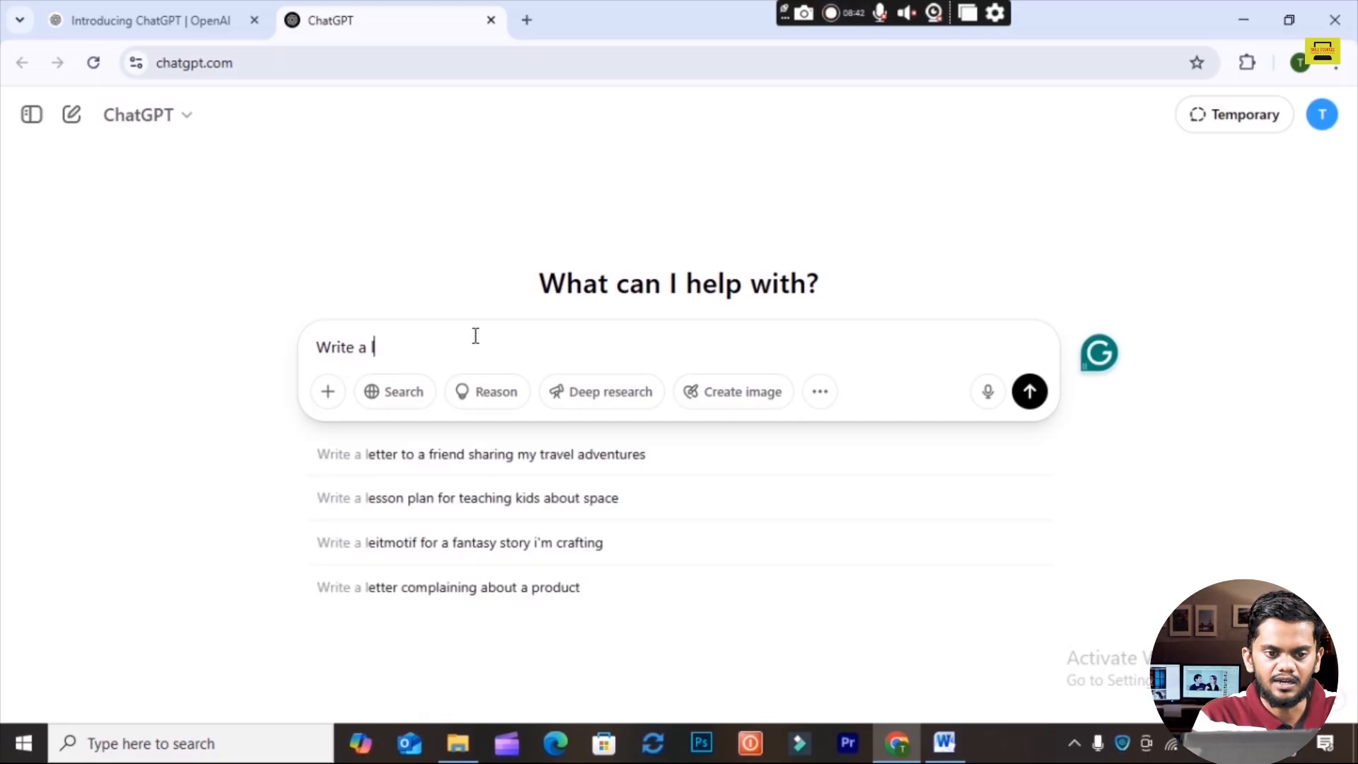
pyautogui.press('Down')
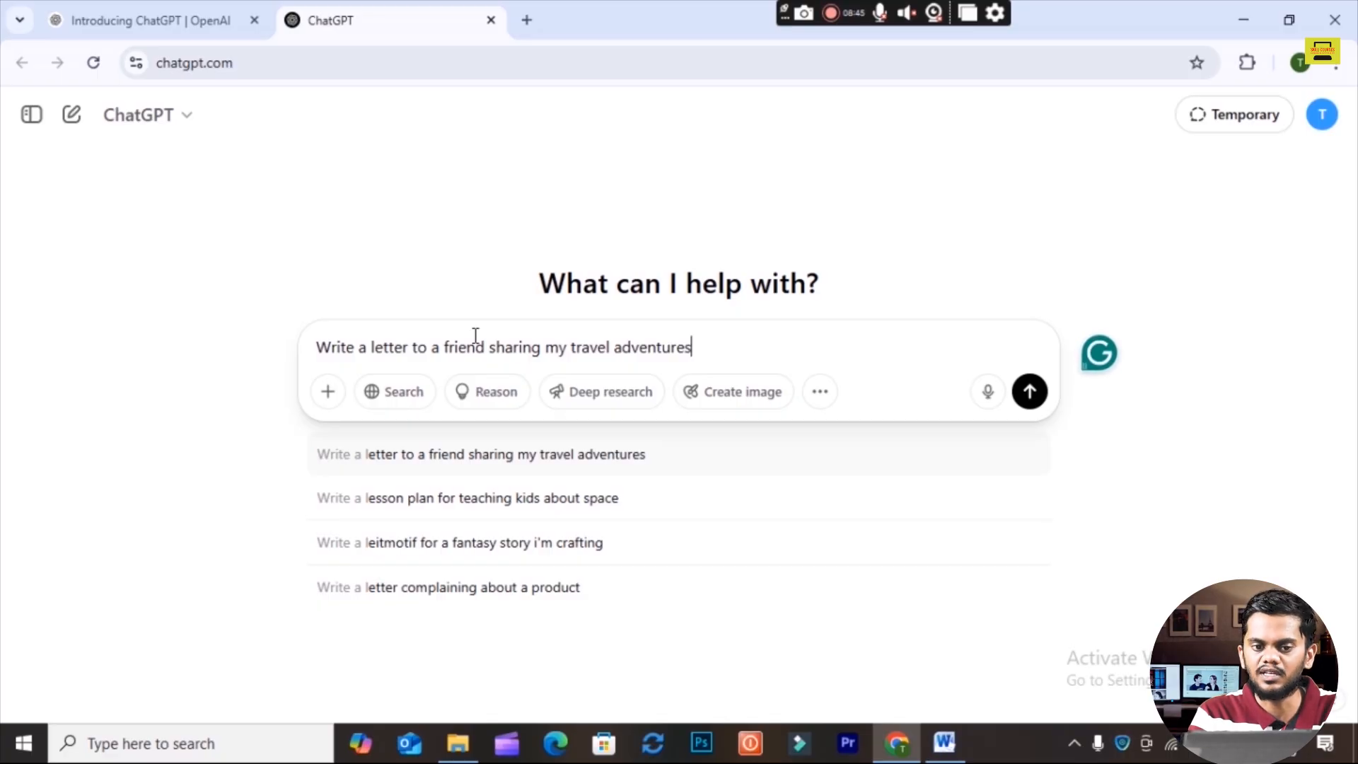
pyautogui.press('Return')
pyautogui.write('create a scr')
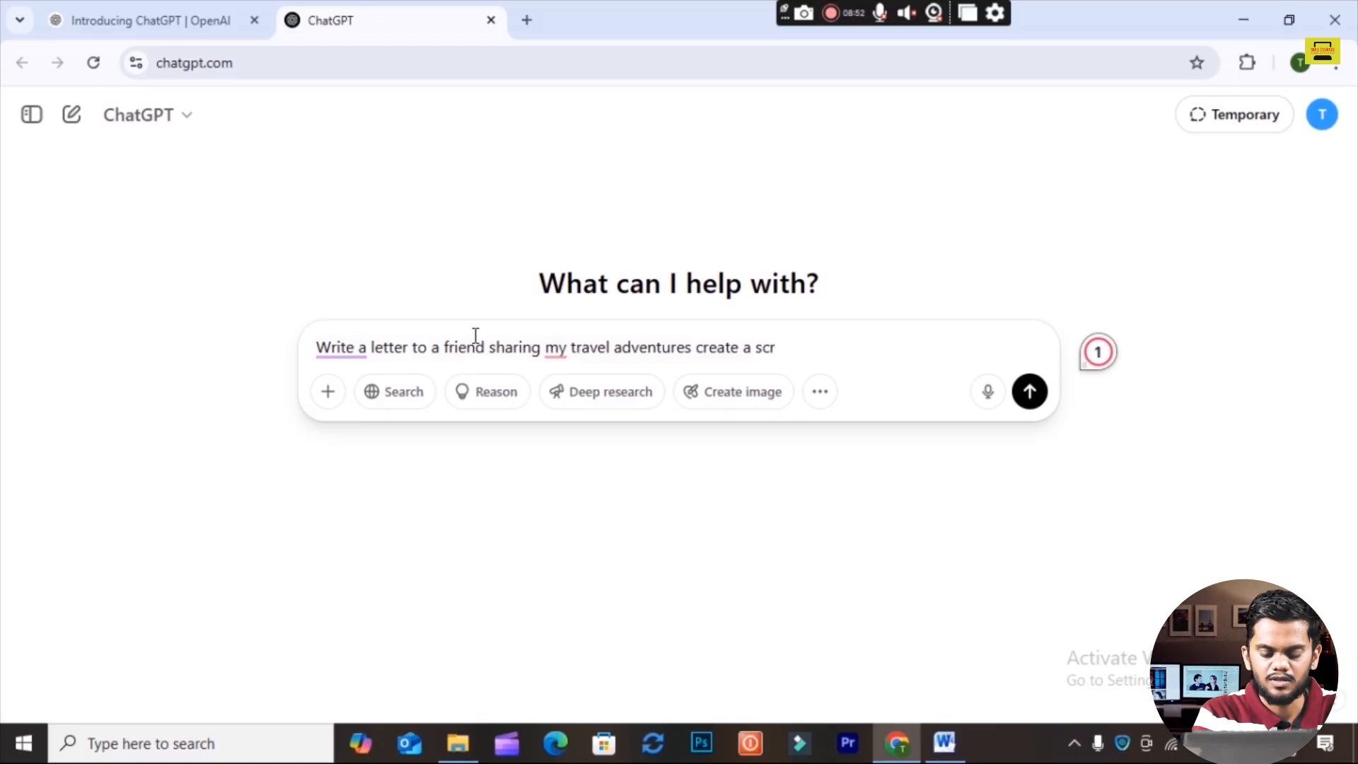
pyautogui.write('for that')
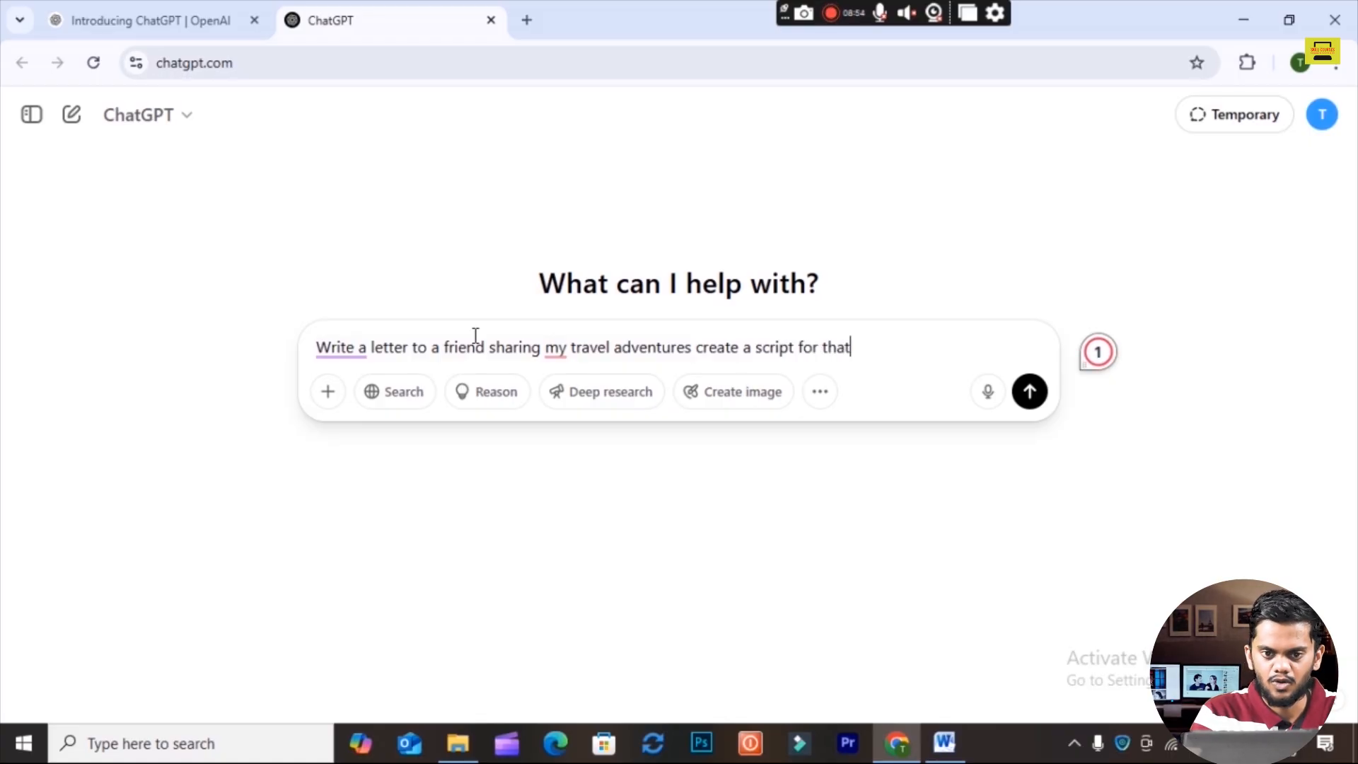
pyautogui.press('Return')
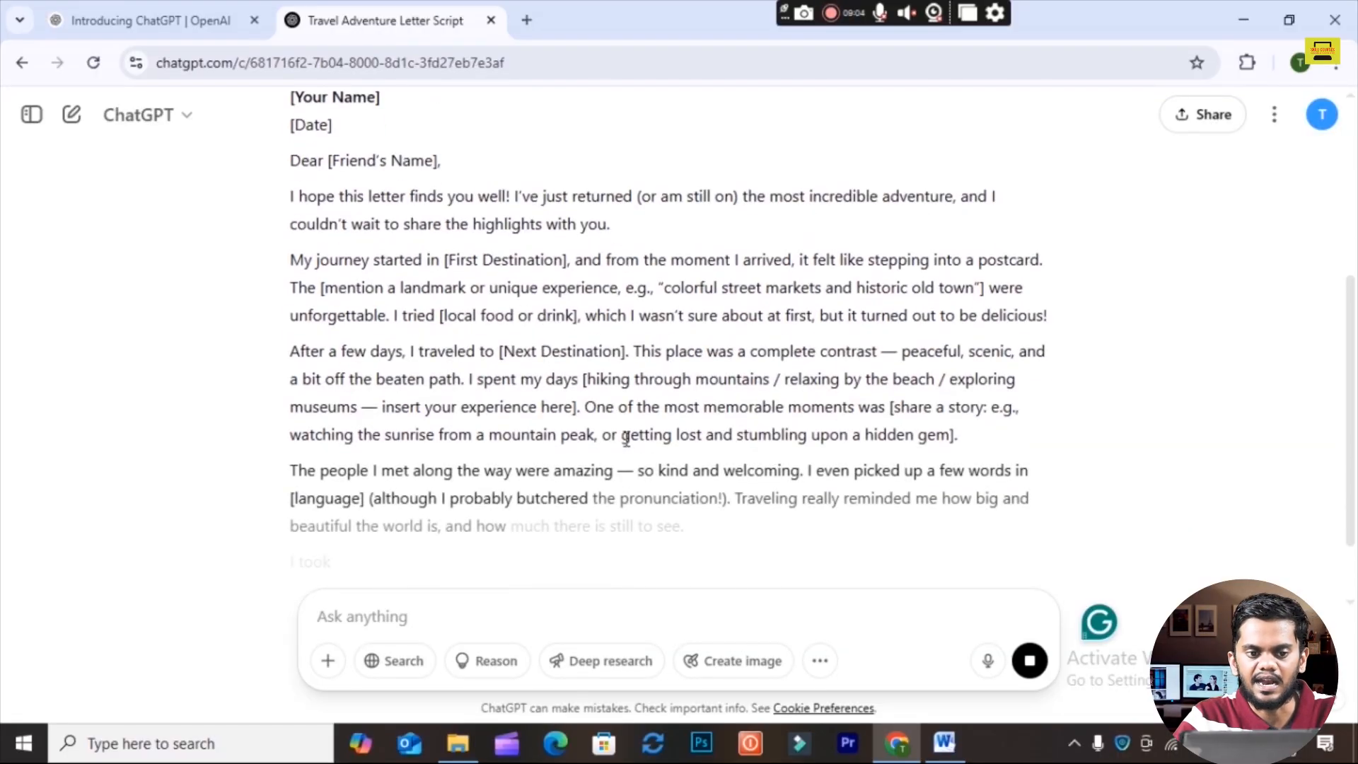
pyautogui.scroll(4, 620, 499)
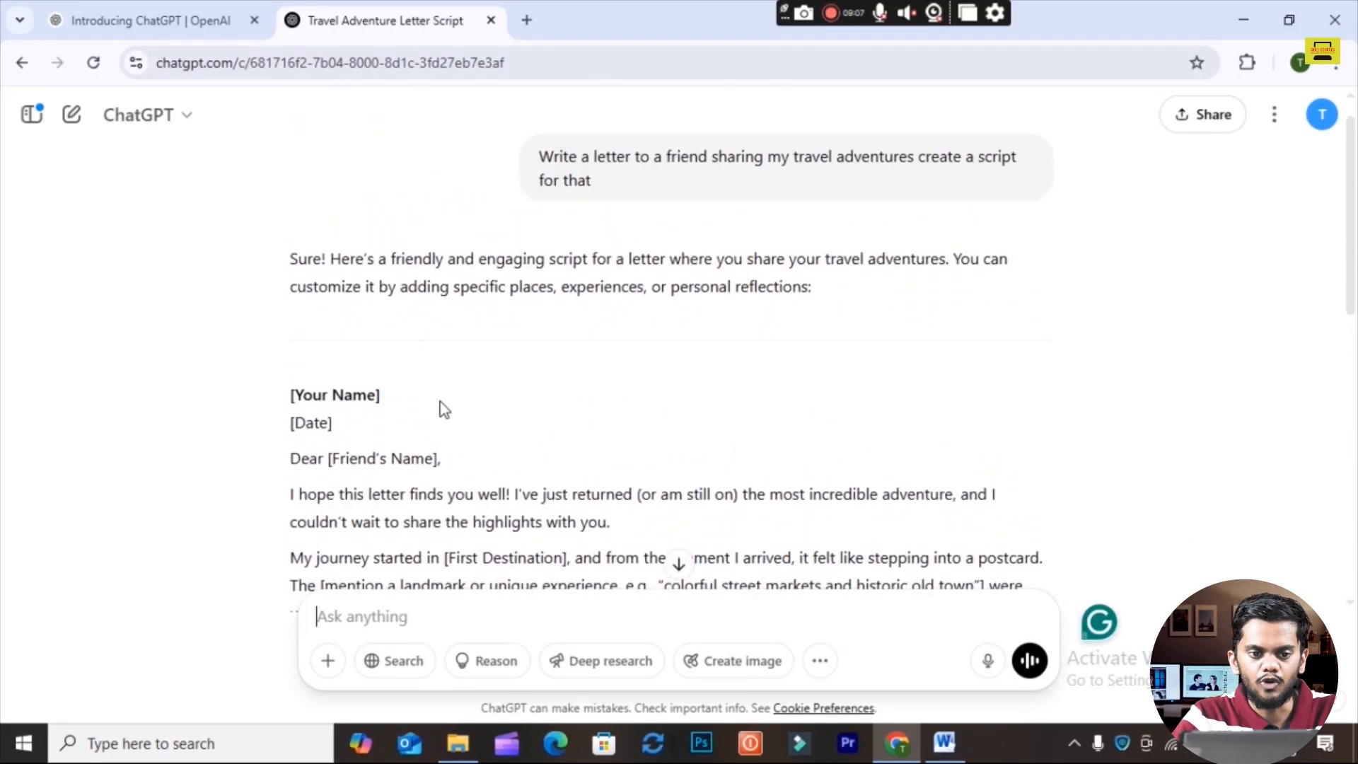
pyautogui.scroll(-9, 495, 389)
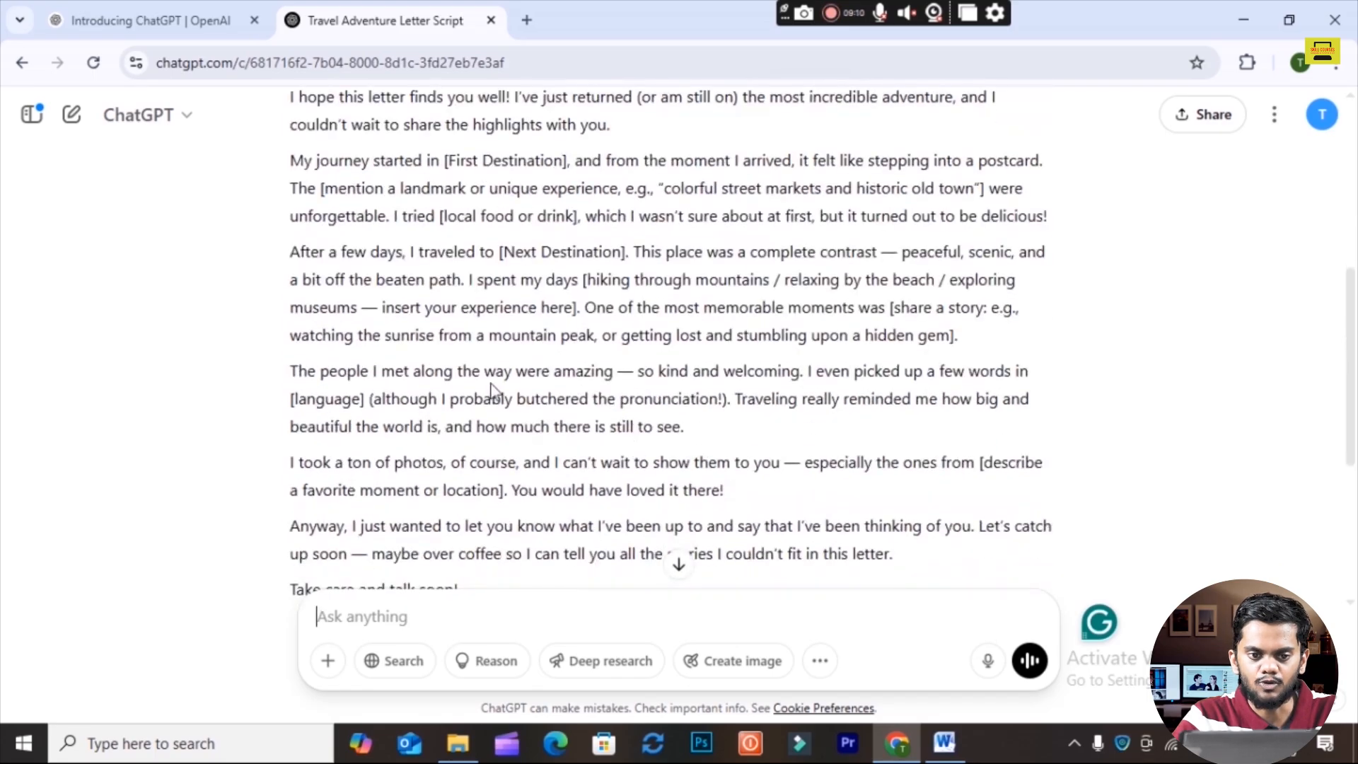
pyautogui.scroll(-2, 507, 392)
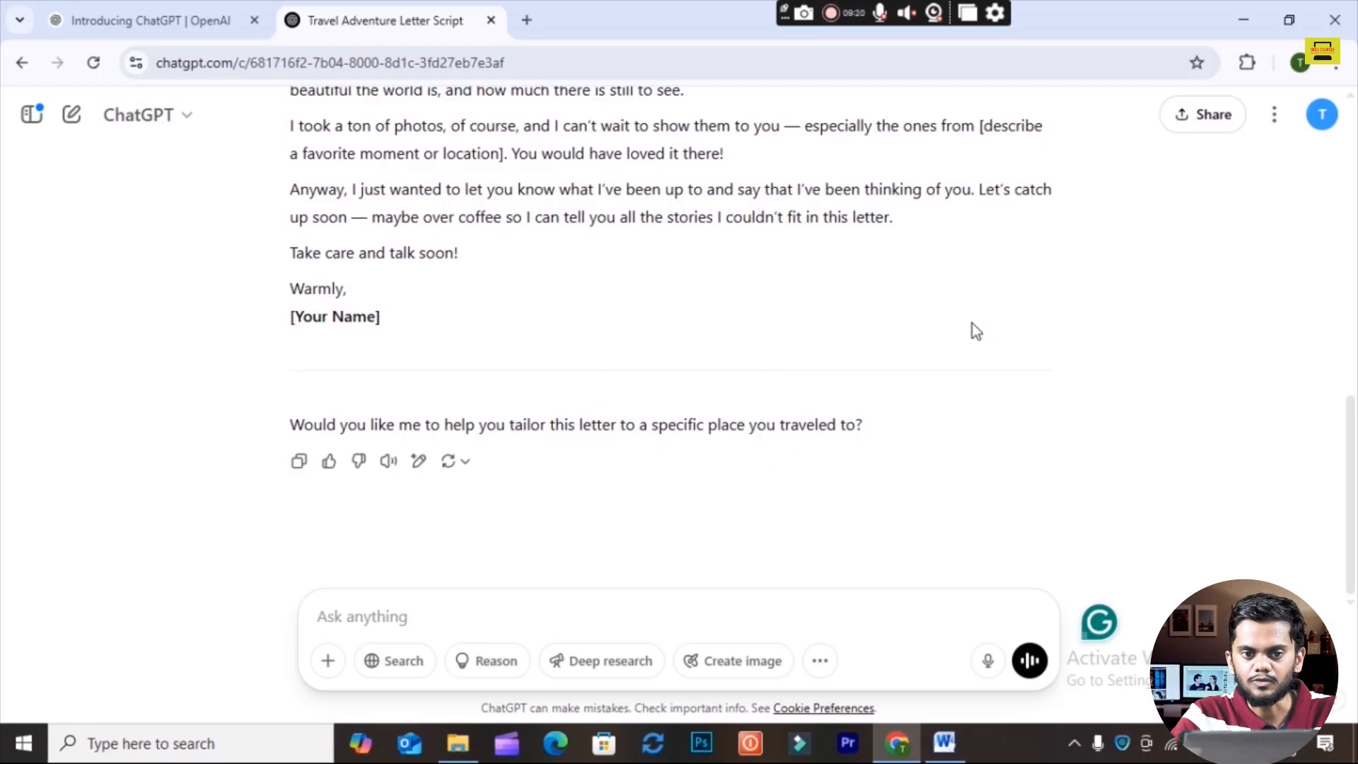
# Step: Open the copy.ai website in a new browser tab
pyautogui.hotkey('ctrl', 't')
pyautogui.click(461, 358)
pyautogui.write('c')
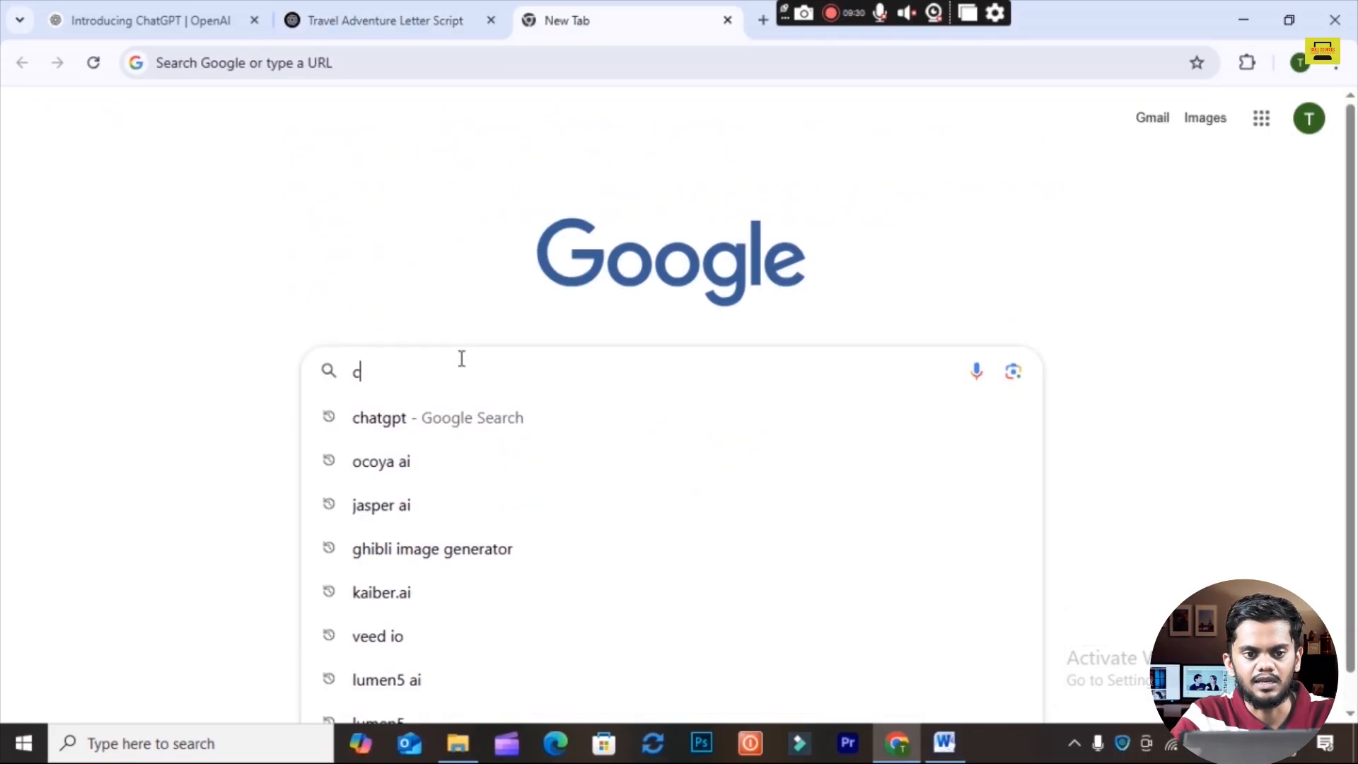
pyautogui.write('op')
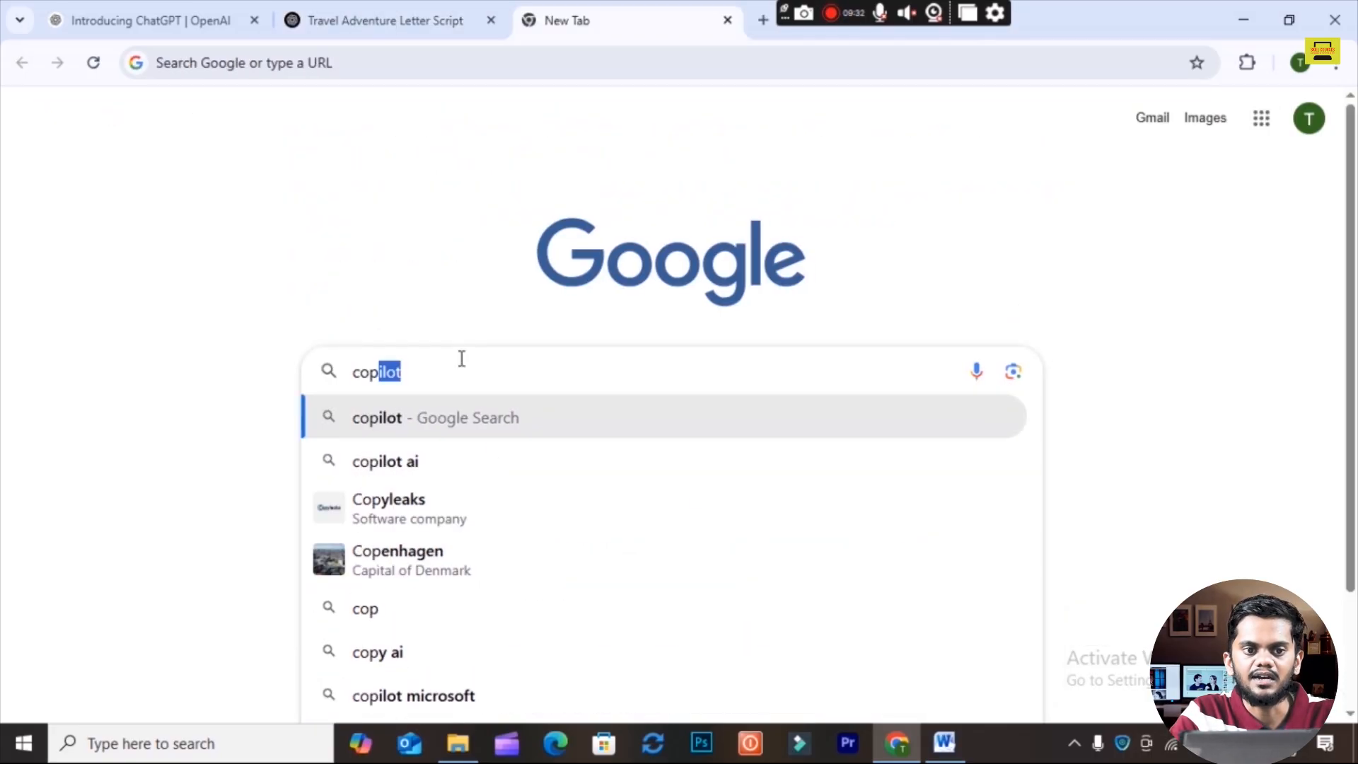
pyautogui.write('y.ai')
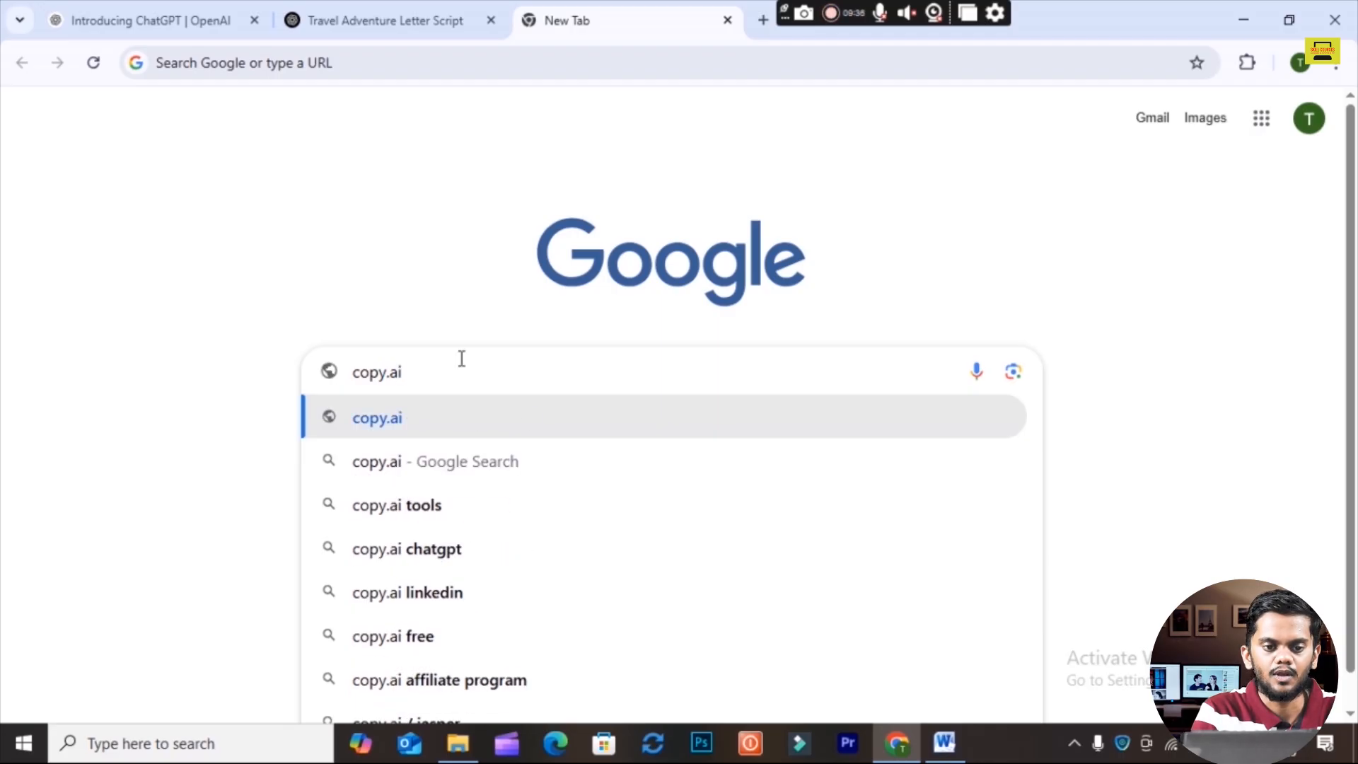
pyautogui.press('Return')
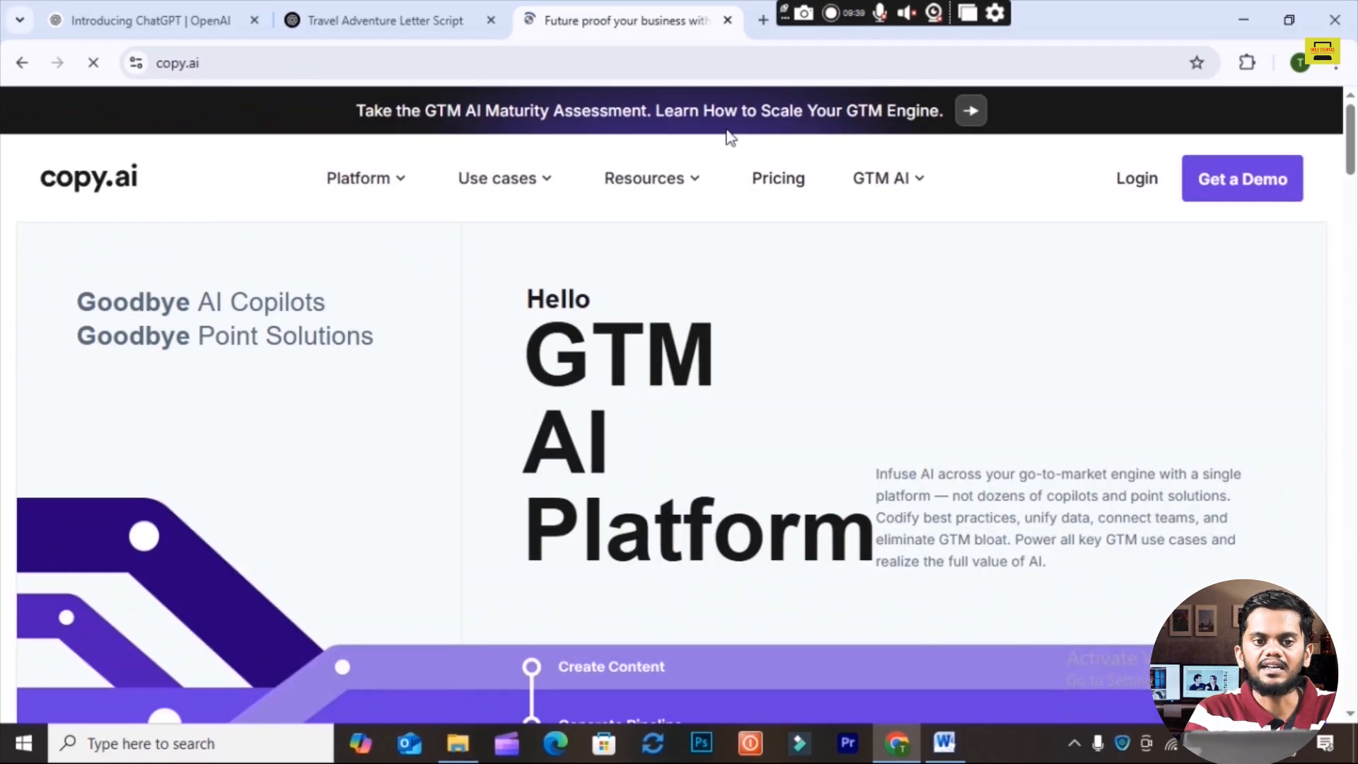
# Step: Log in to Copy.ai with the Google account and approve the access request
pyautogui.click(1136, 183)
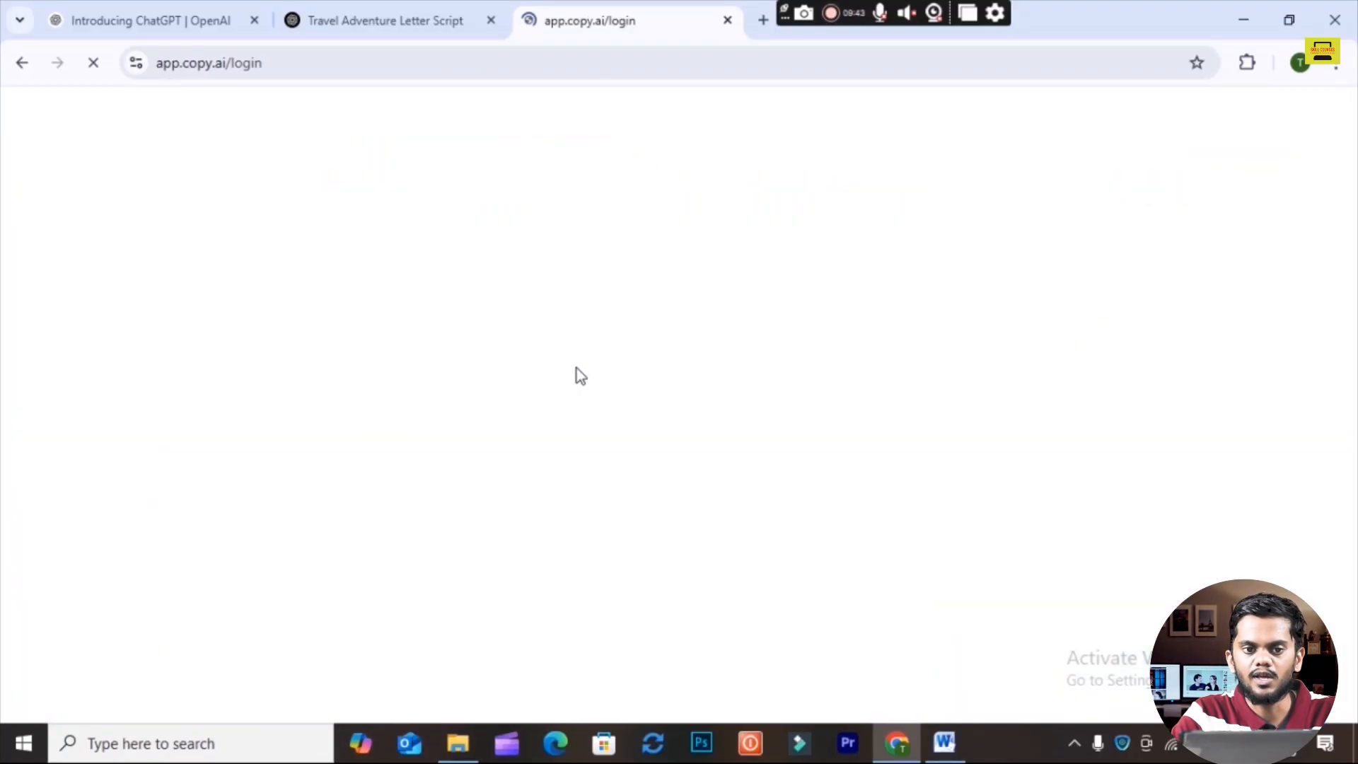
pyautogui.click(661, 488)
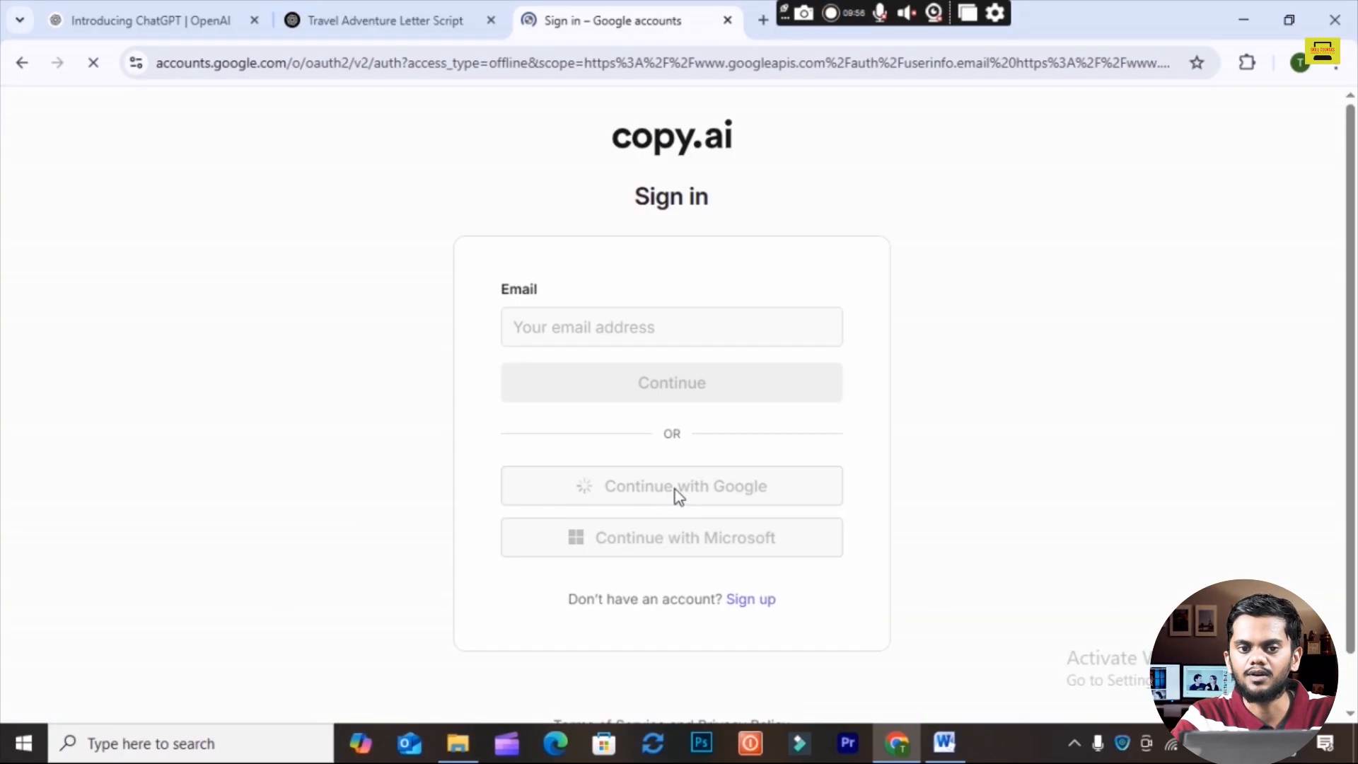
pyautogui.click(1025, 509)
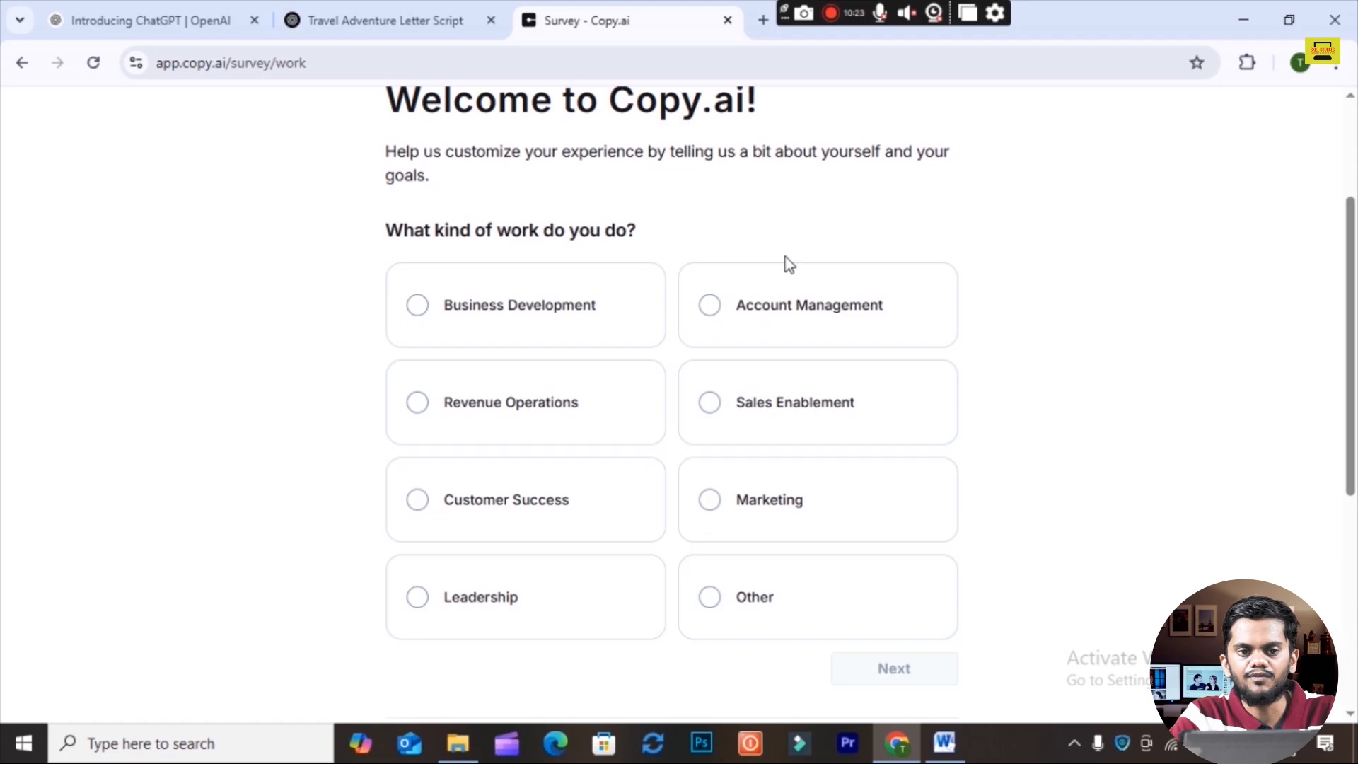
# Step: Answer the Copy.ai survey's kind-of-work question with Other, specified as "Education", and continue
pyautogui.click(726, 610)
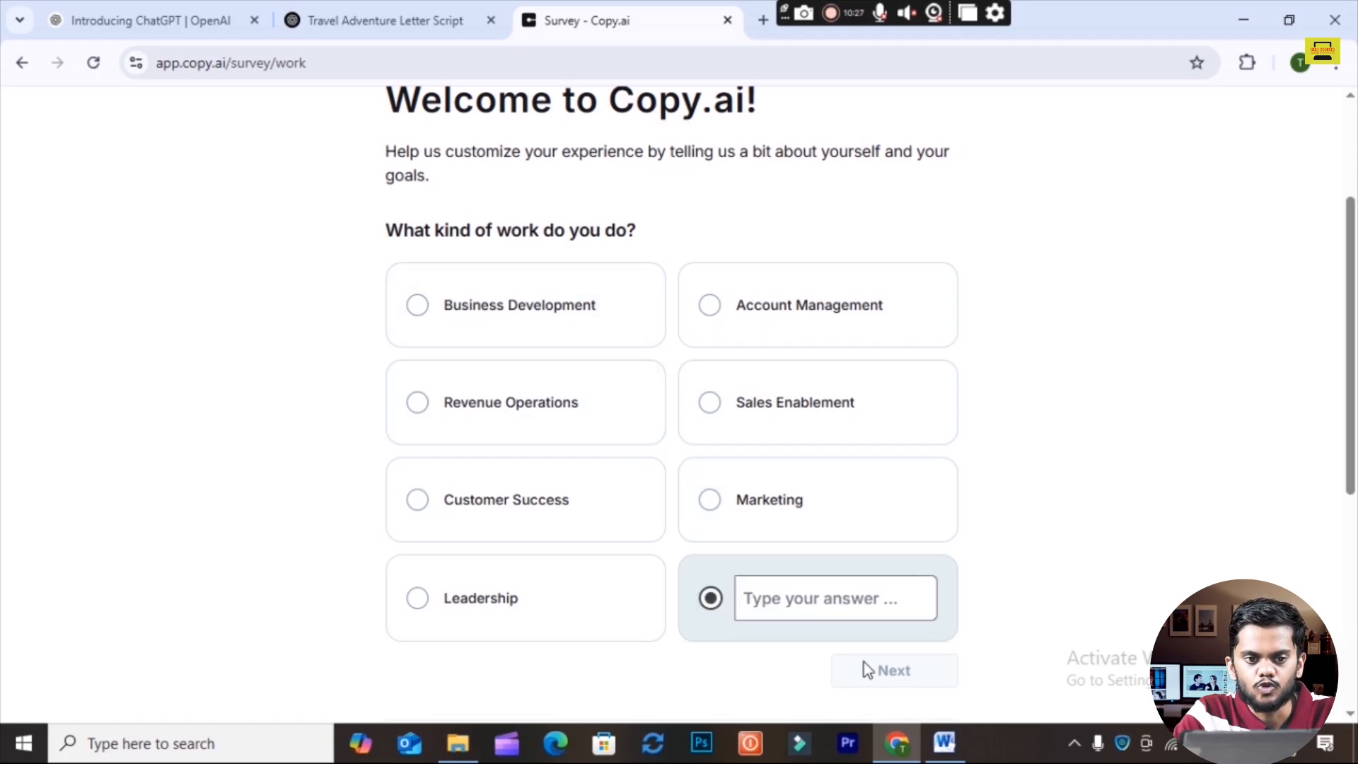
pyautogui.click(822, 600)
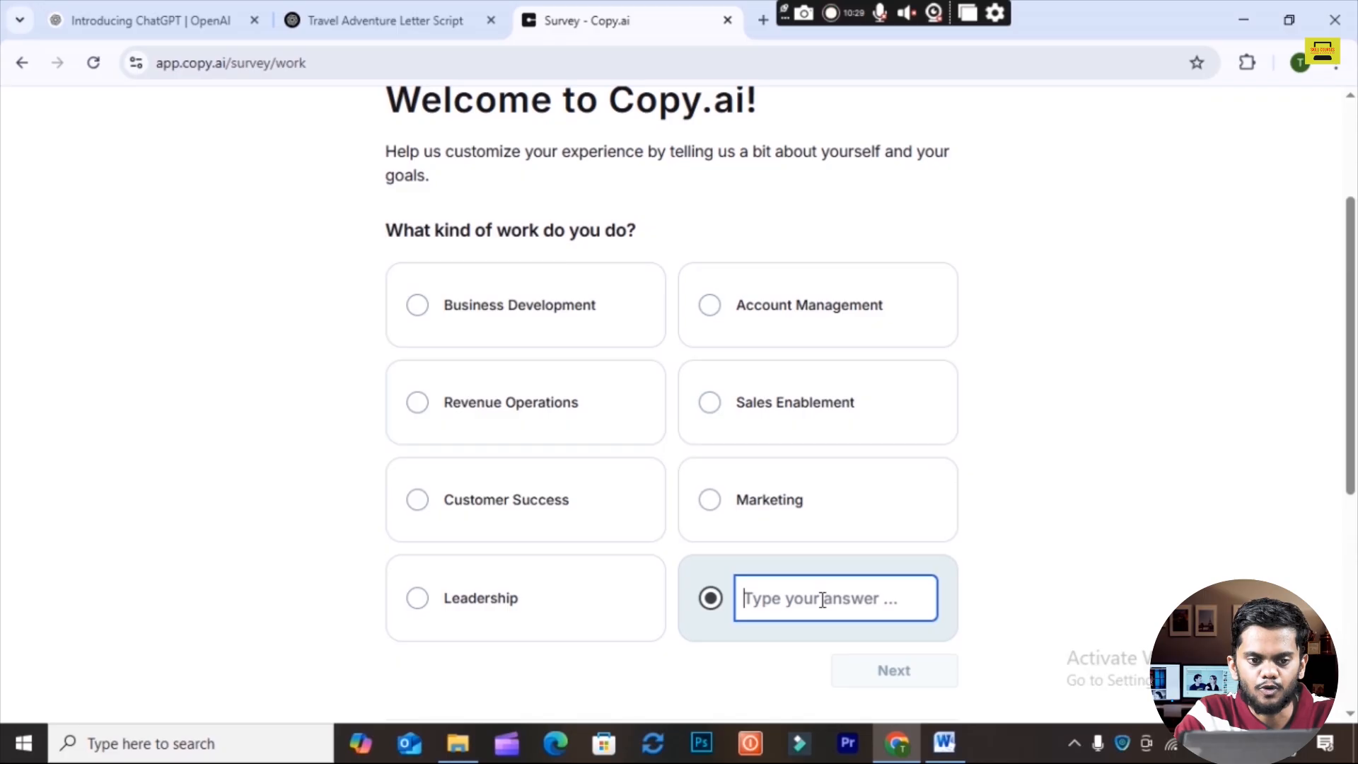
pyautogui.write('Education')
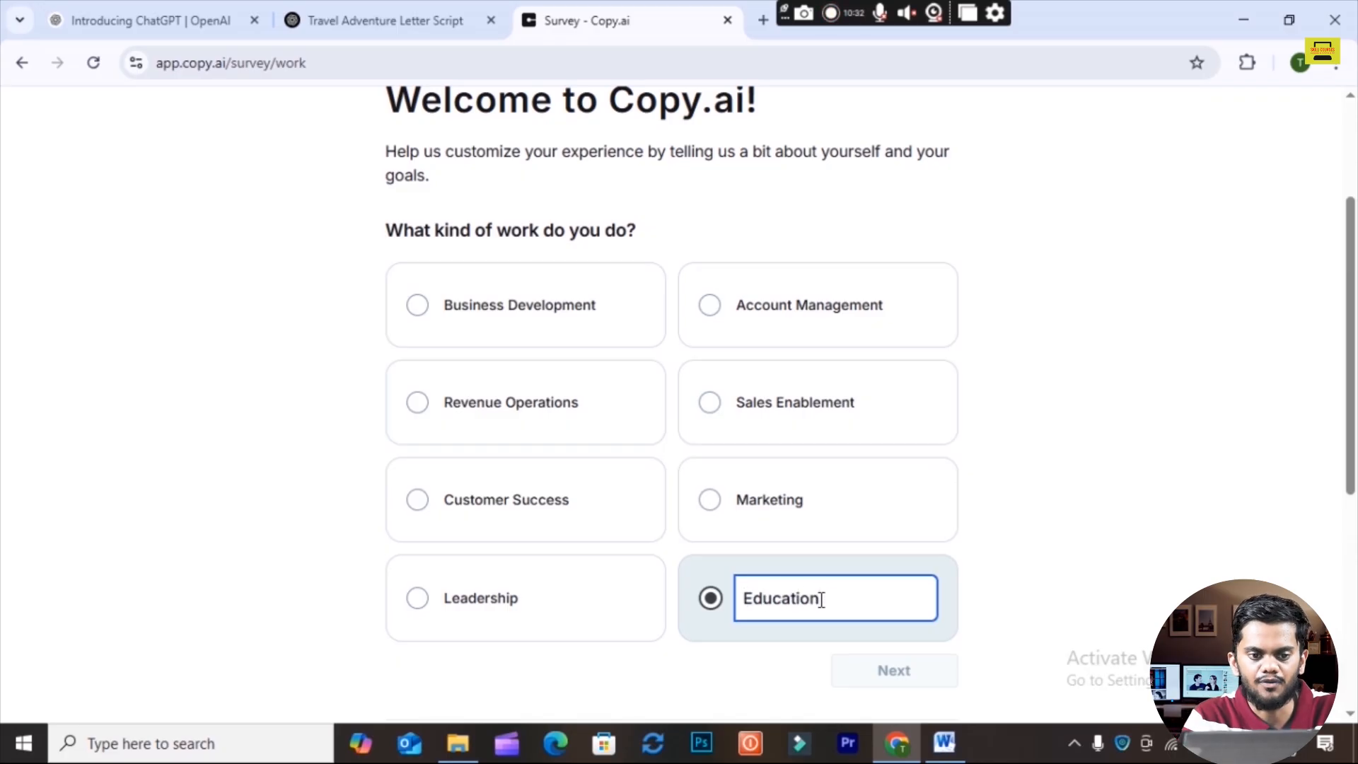
pyautogui.click(890, 673)
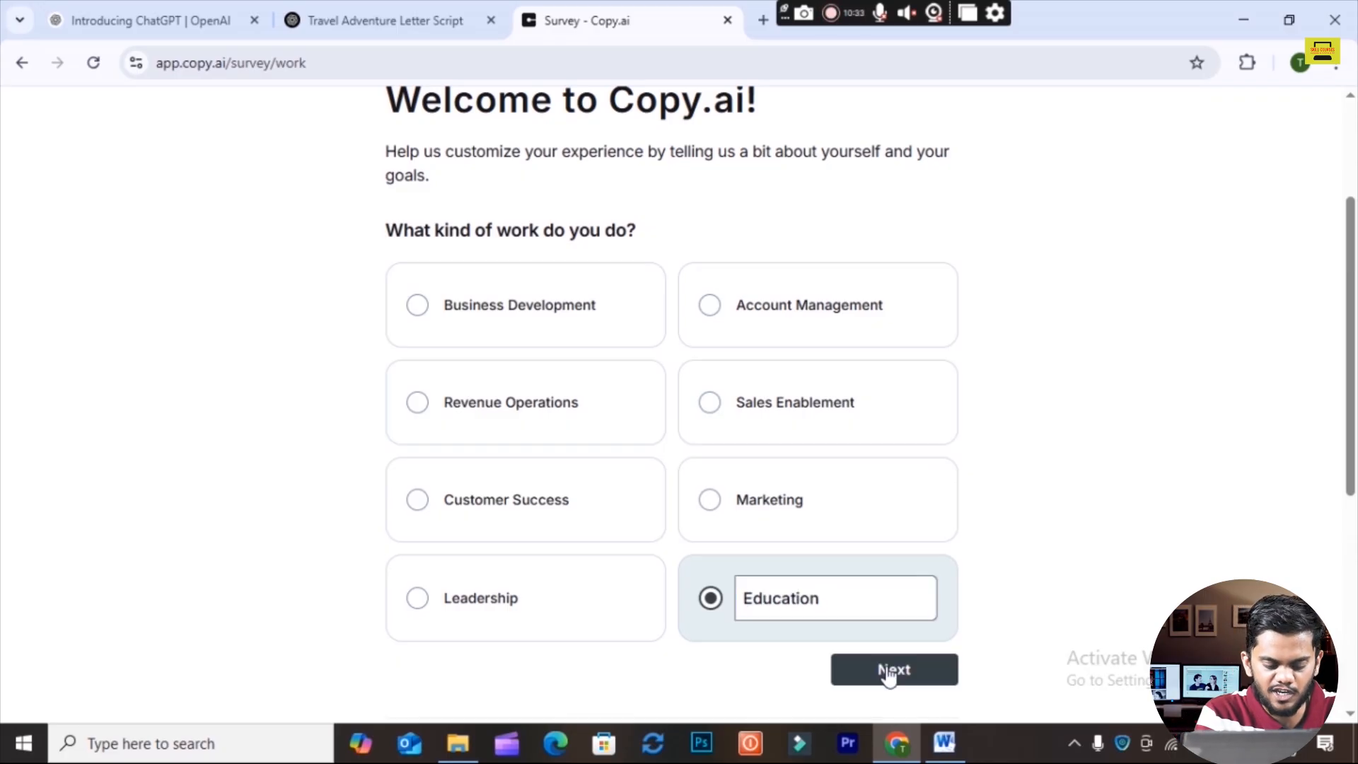
pyautogui.click(918, 684)
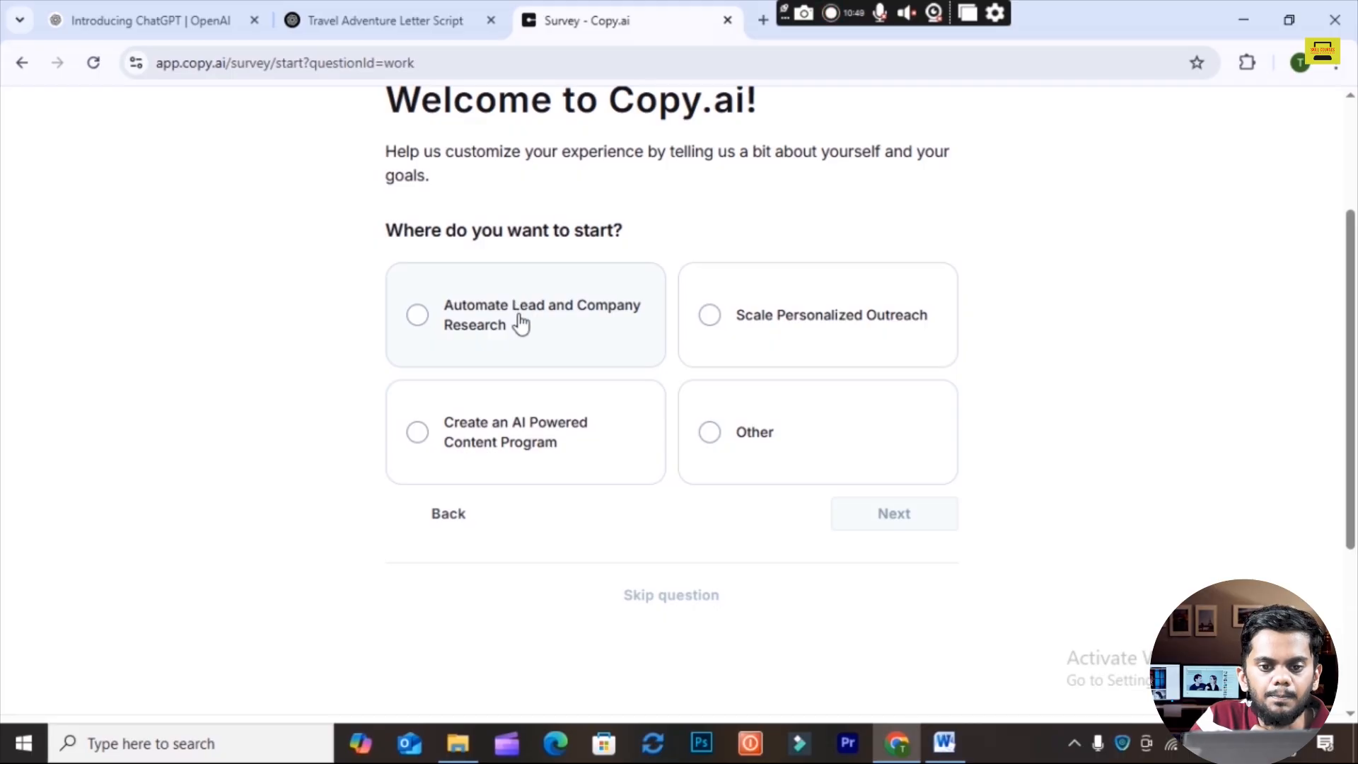
# Step: Choose Automate Lead and Company Research as the starting point and Google as the referral source, finishing the Copy.ai survey
pyautogui.click(552, 327)
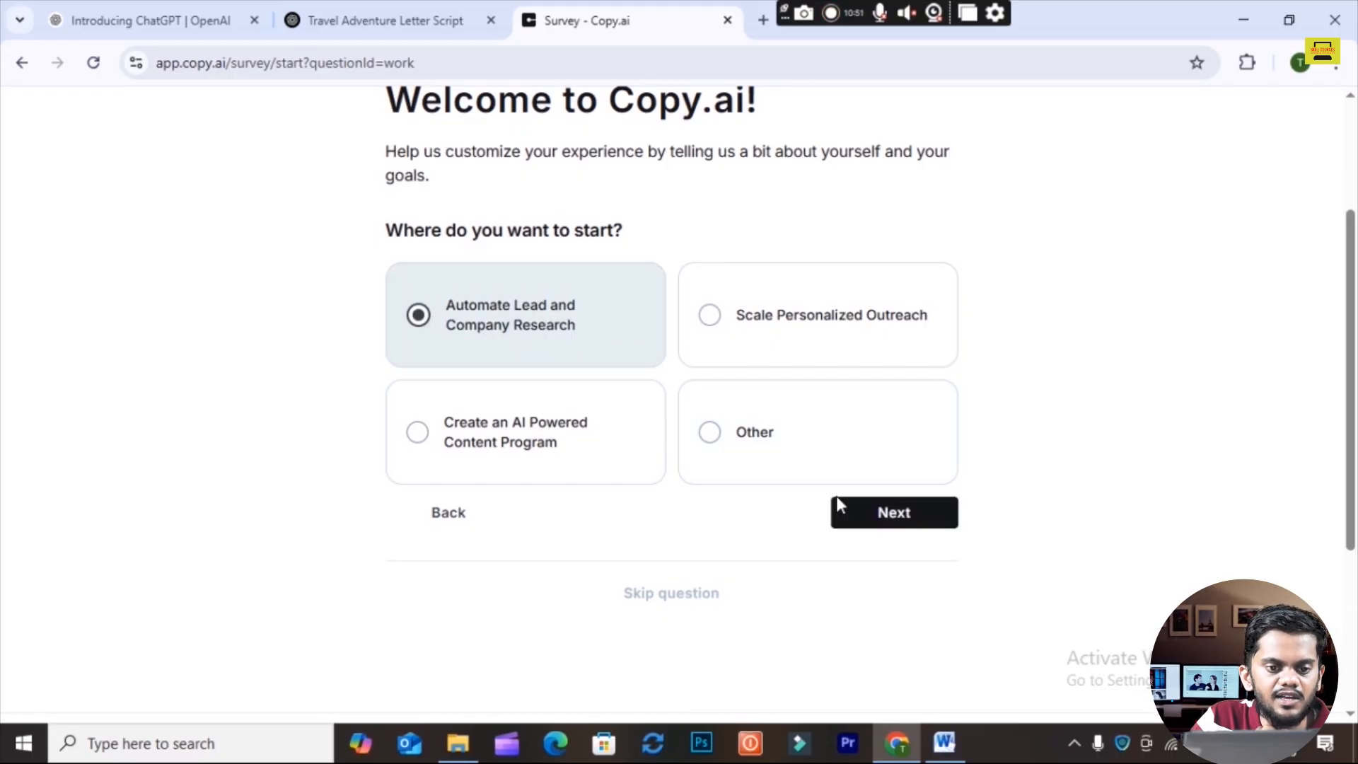
pyautogui.click(849, 523)
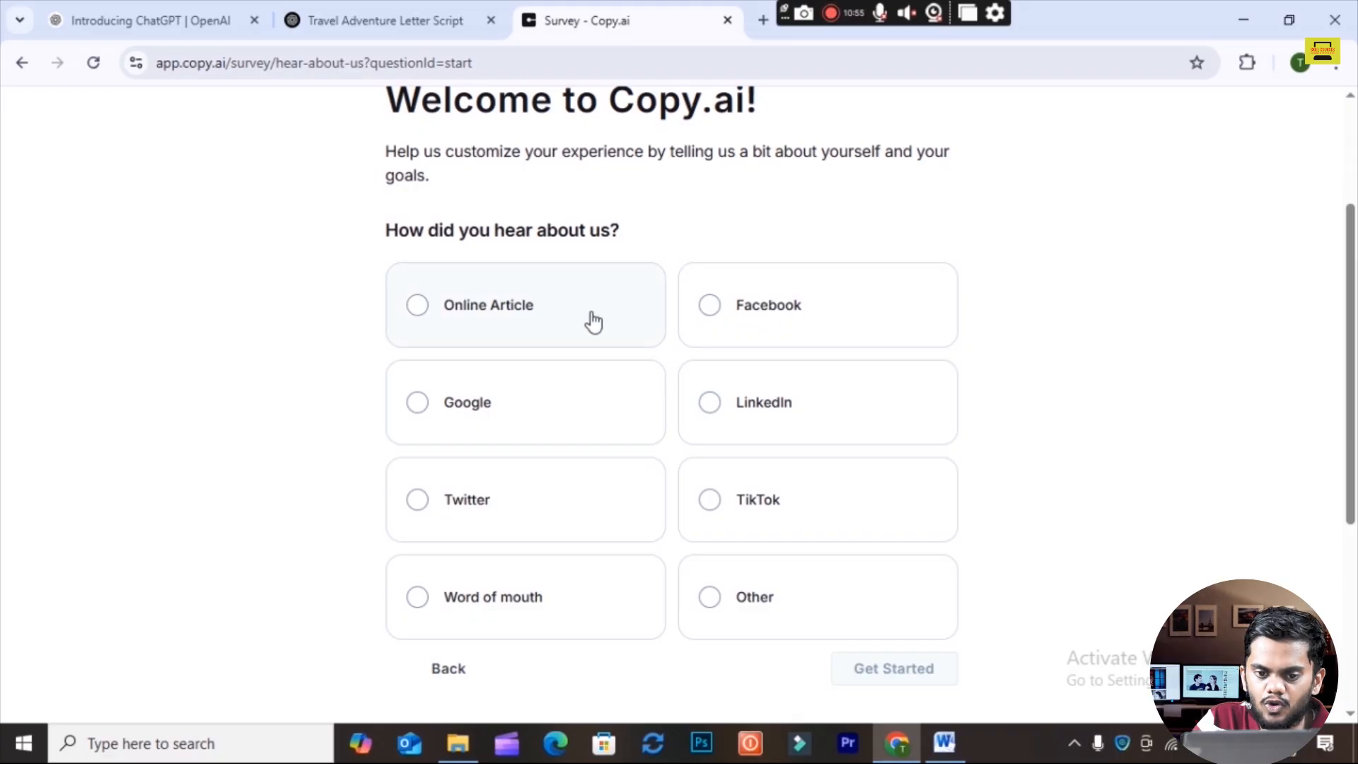
pyautogui.click(527, 420)
pyautogui.click(896, 672)
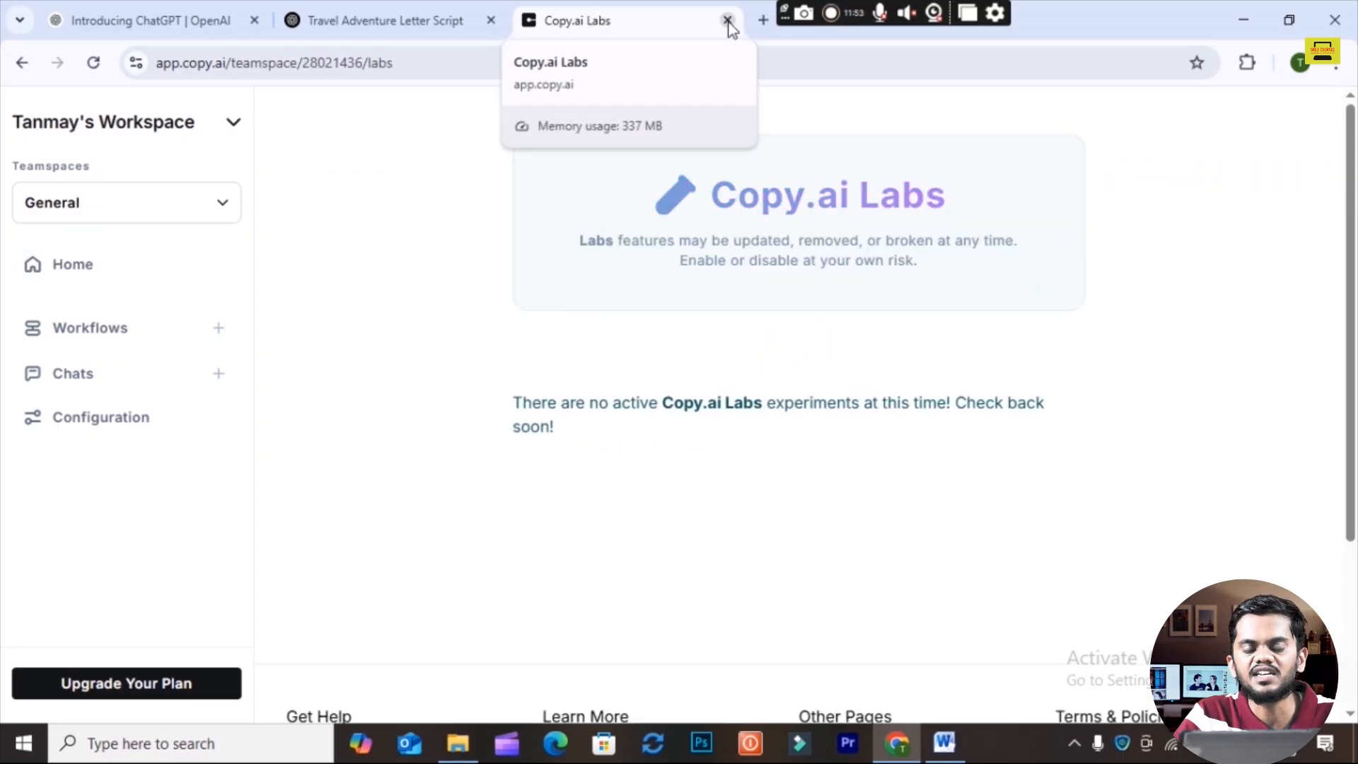
# Step: In place of the Copy.ai tab, open the Writesonic website from a Google search for "writesonic"
pyautogui.click(728, 22)
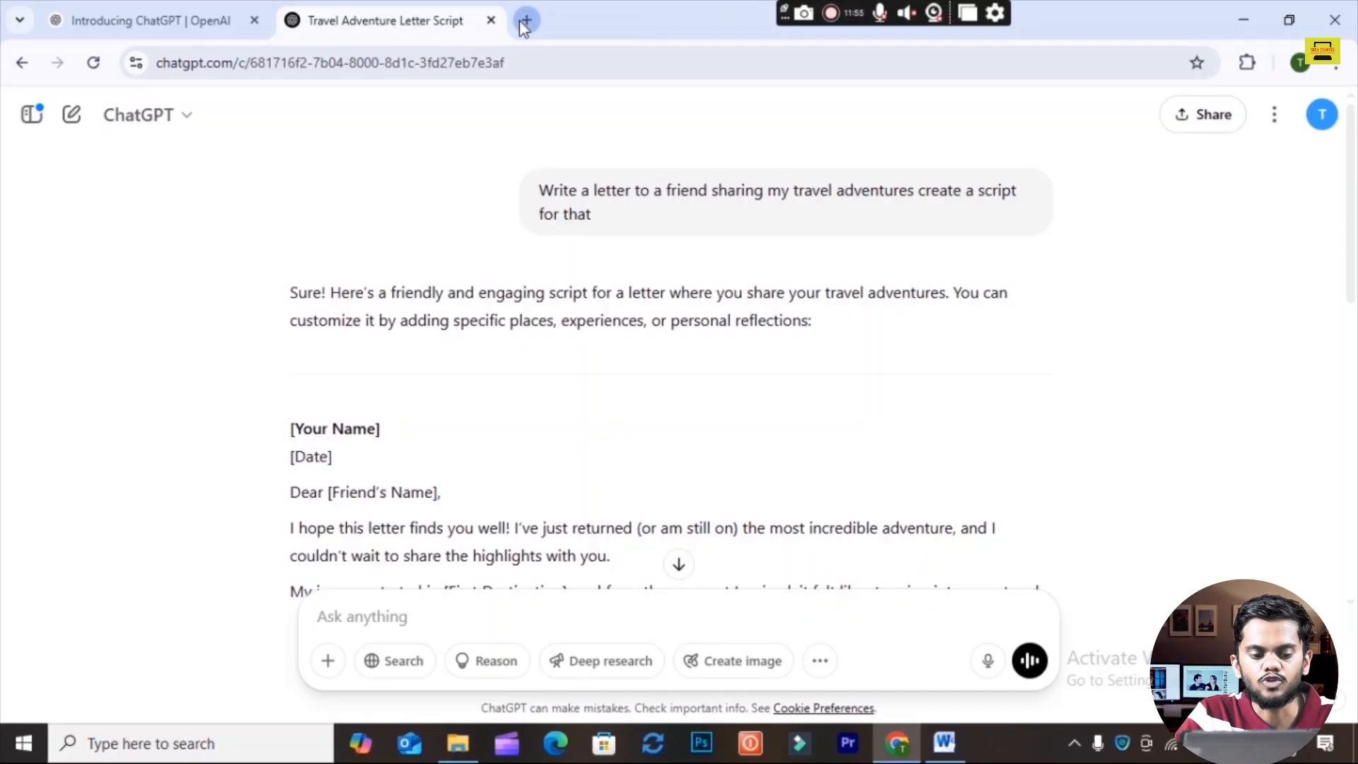
pyautogui.click(525, 19)
pyautogui.click(510, 356)
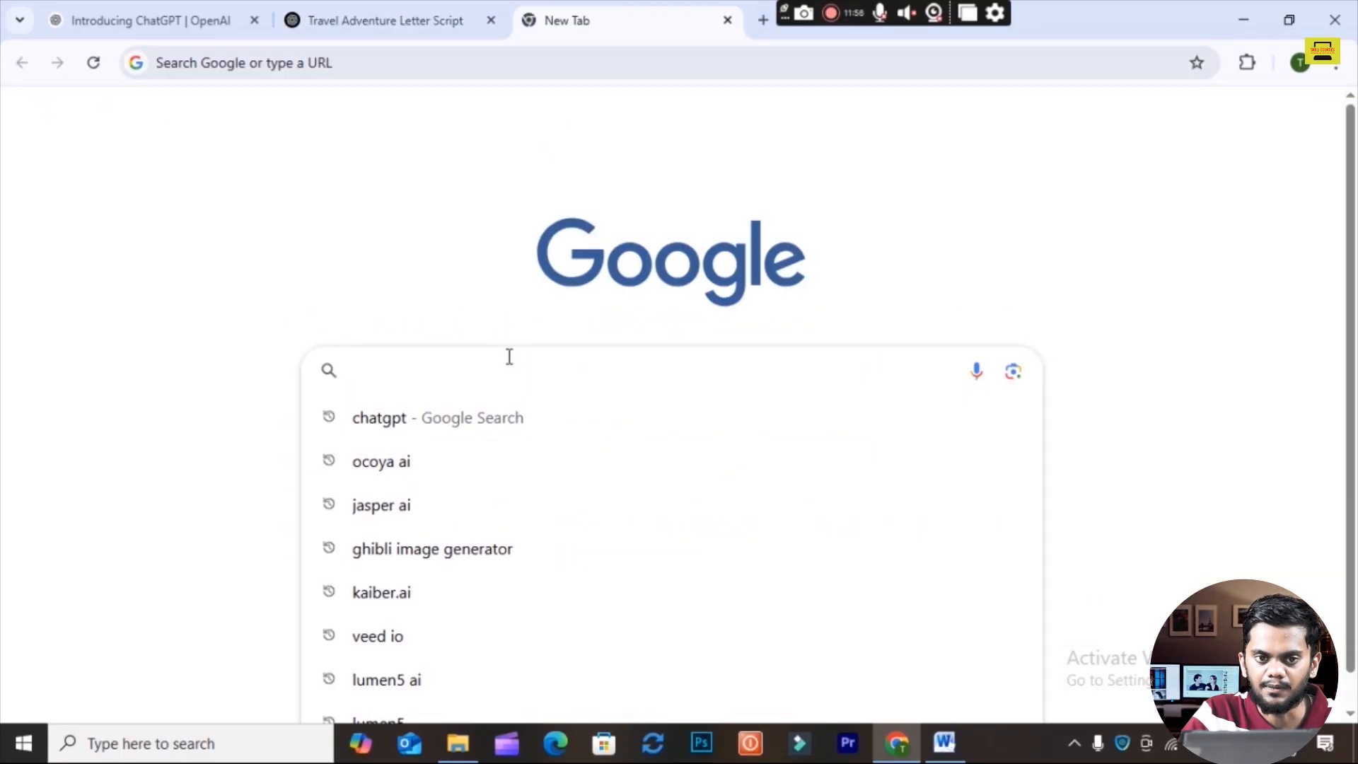
pyautogui.write('write')
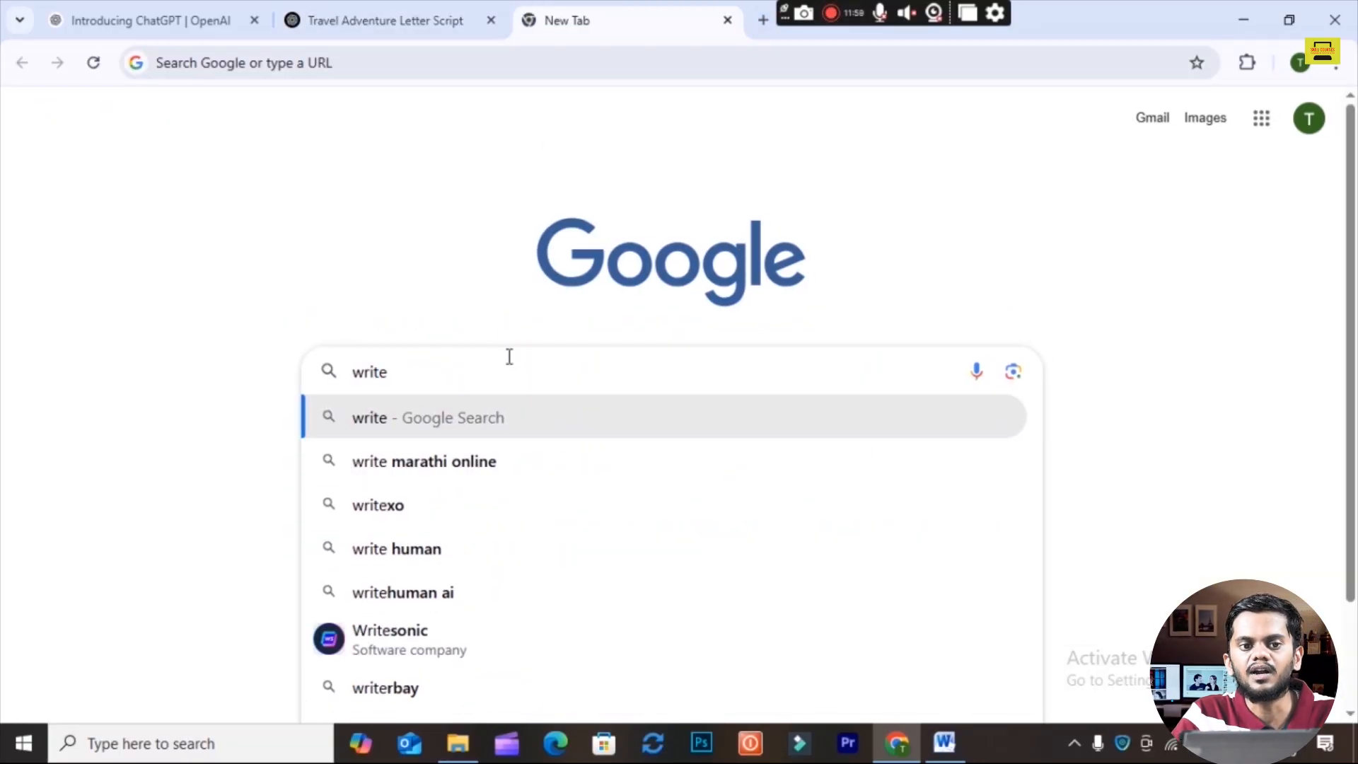
pyautogui.write('s')
pyautogui.press('Down')
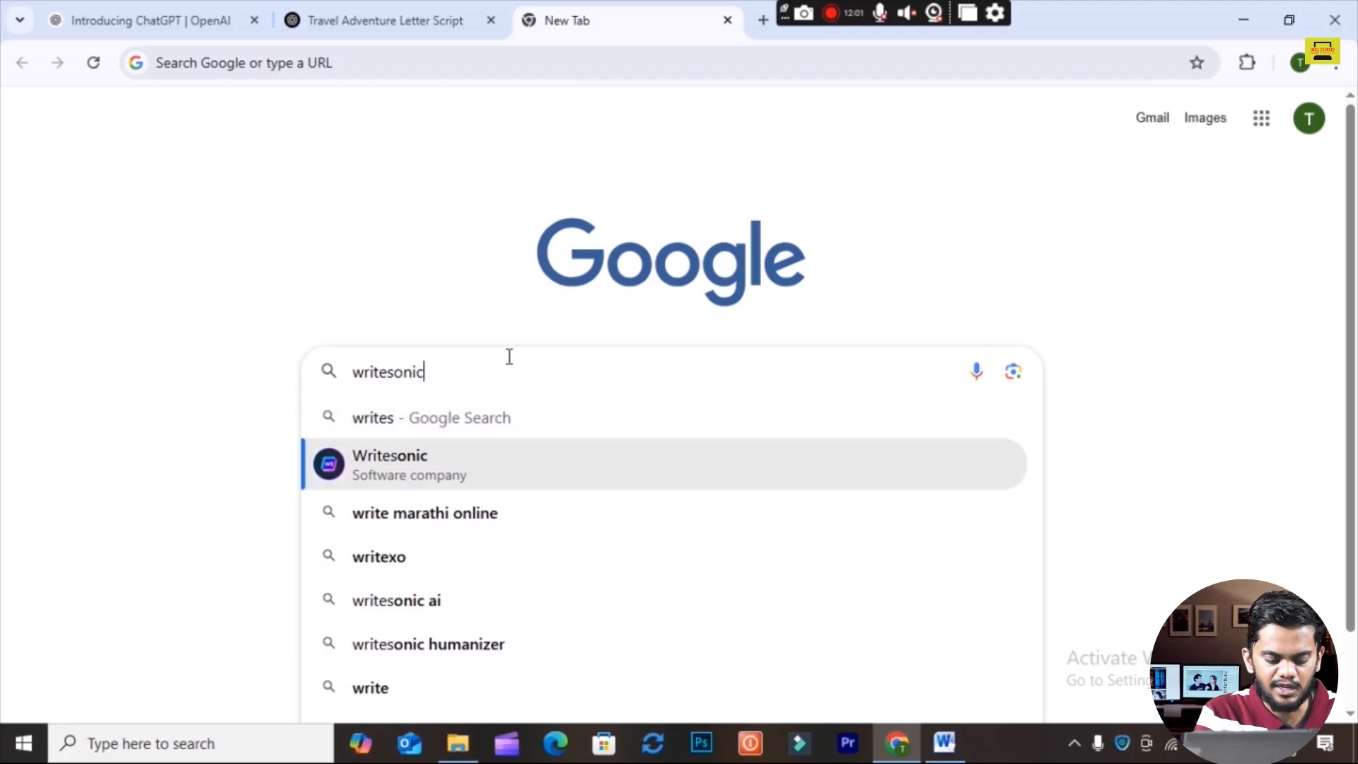
pyautogui.press('Return')
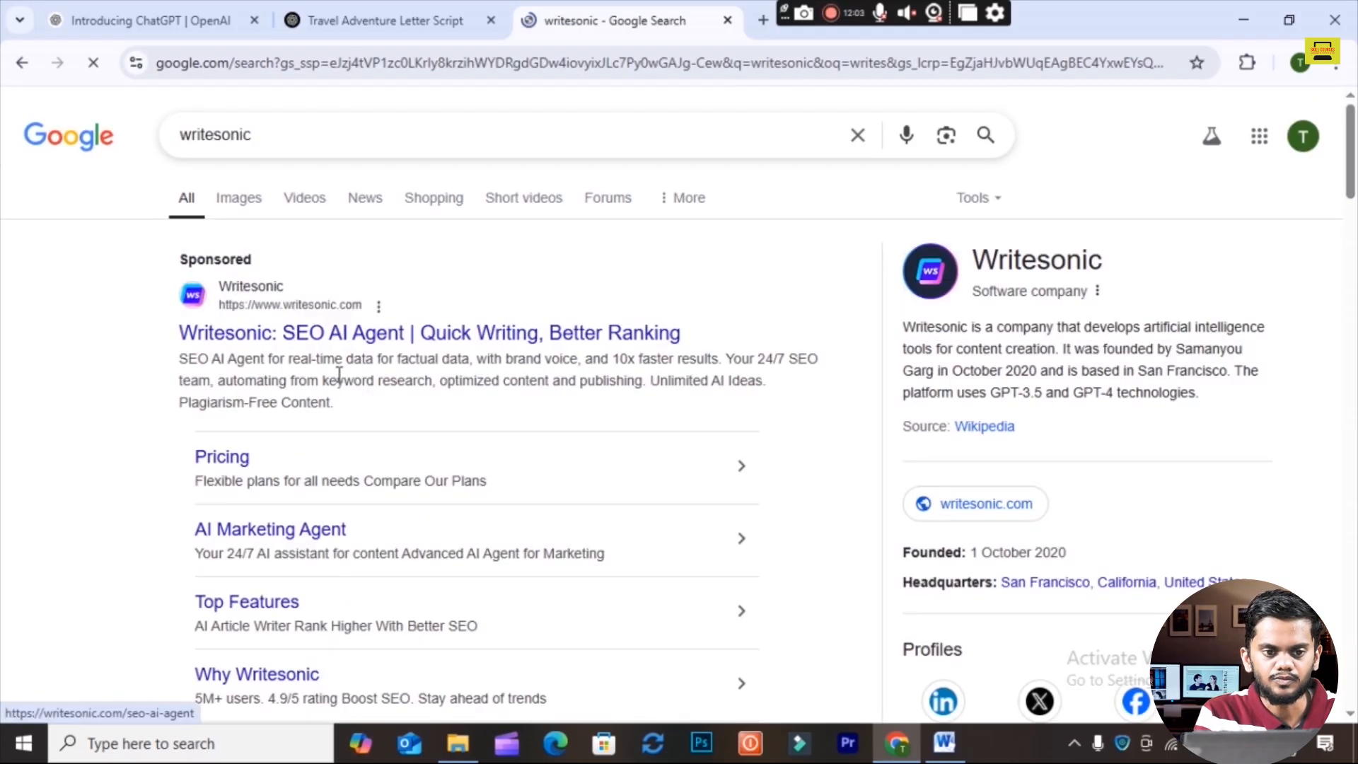
pyautogui.scroll(-4, 336, 335)
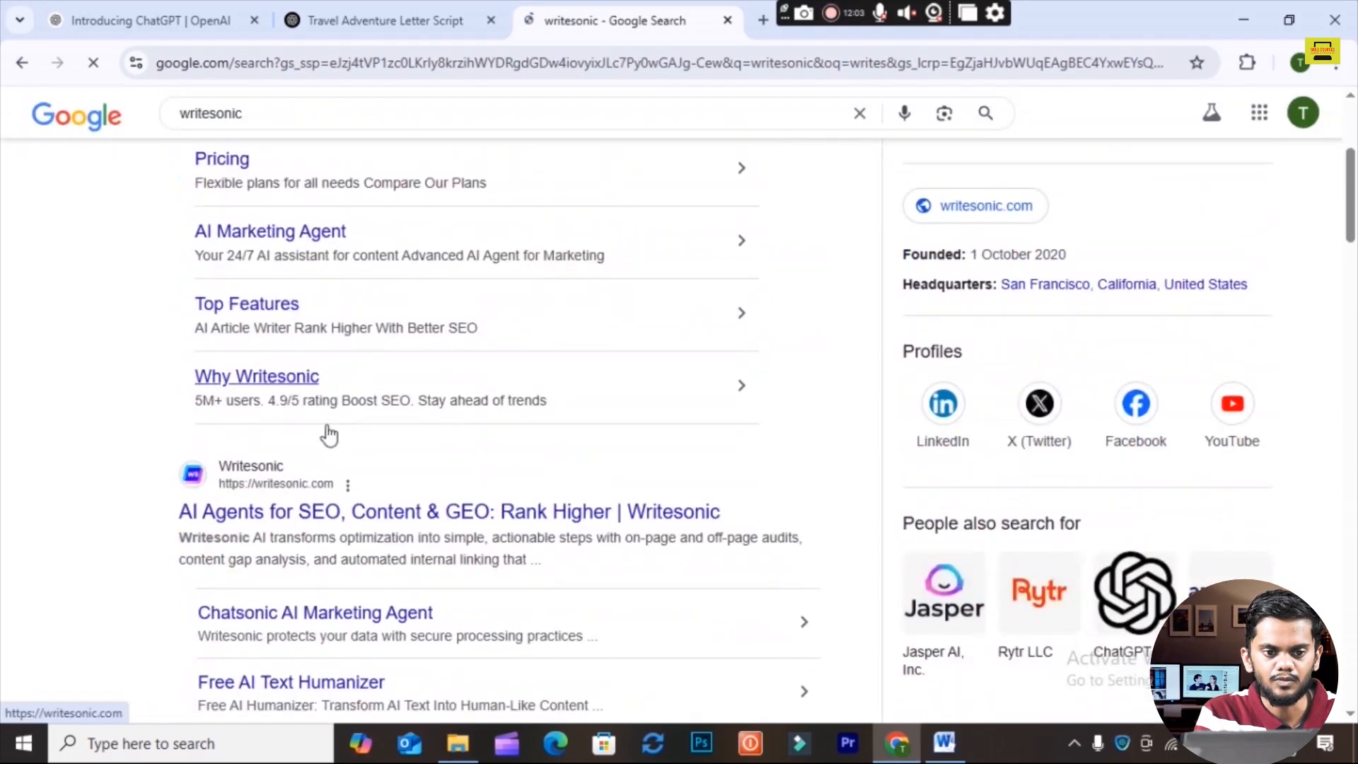
pyautogui.click(323, 503)
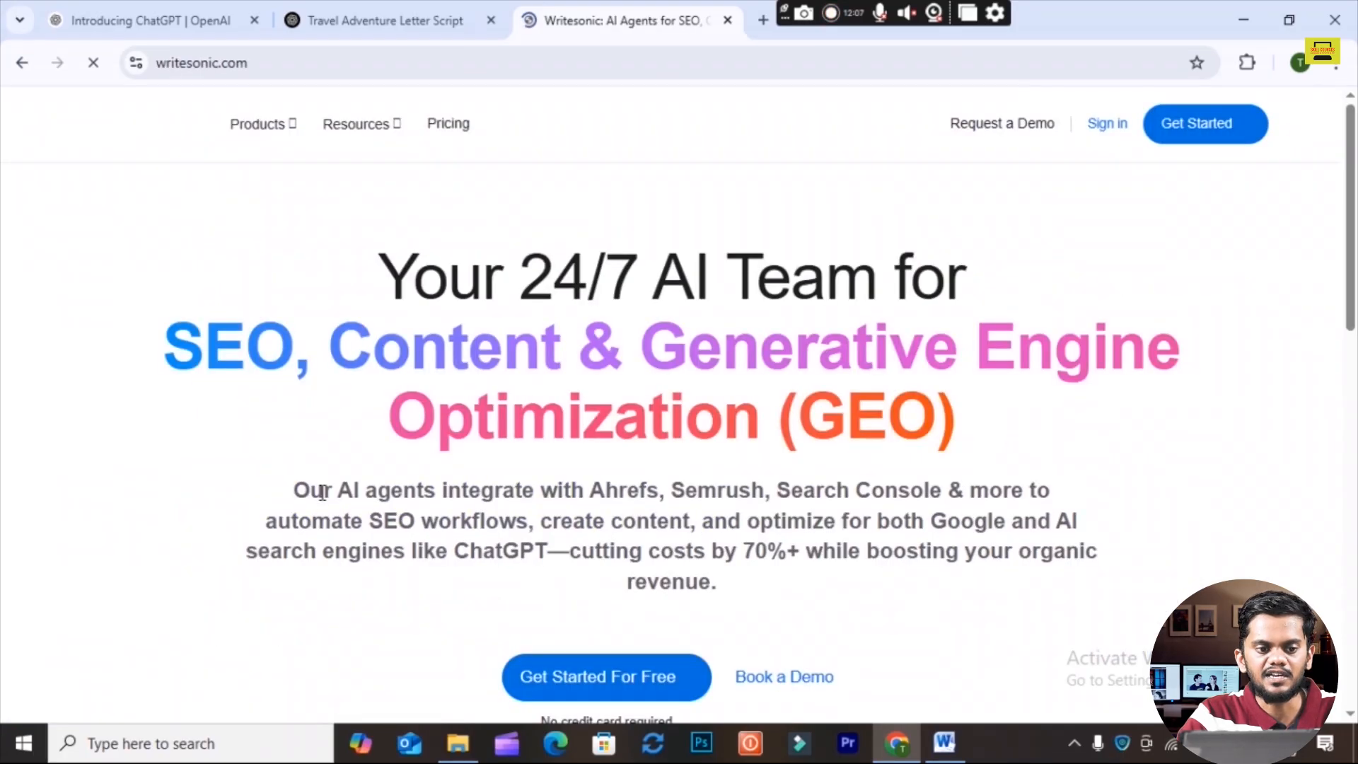
# Step: Examine the Research/Planning, Generate, Optimize and Publish features on the Writesonic homepage and dismiss the free ebook offer
pyautogui.scroll(-3, 241, 523)
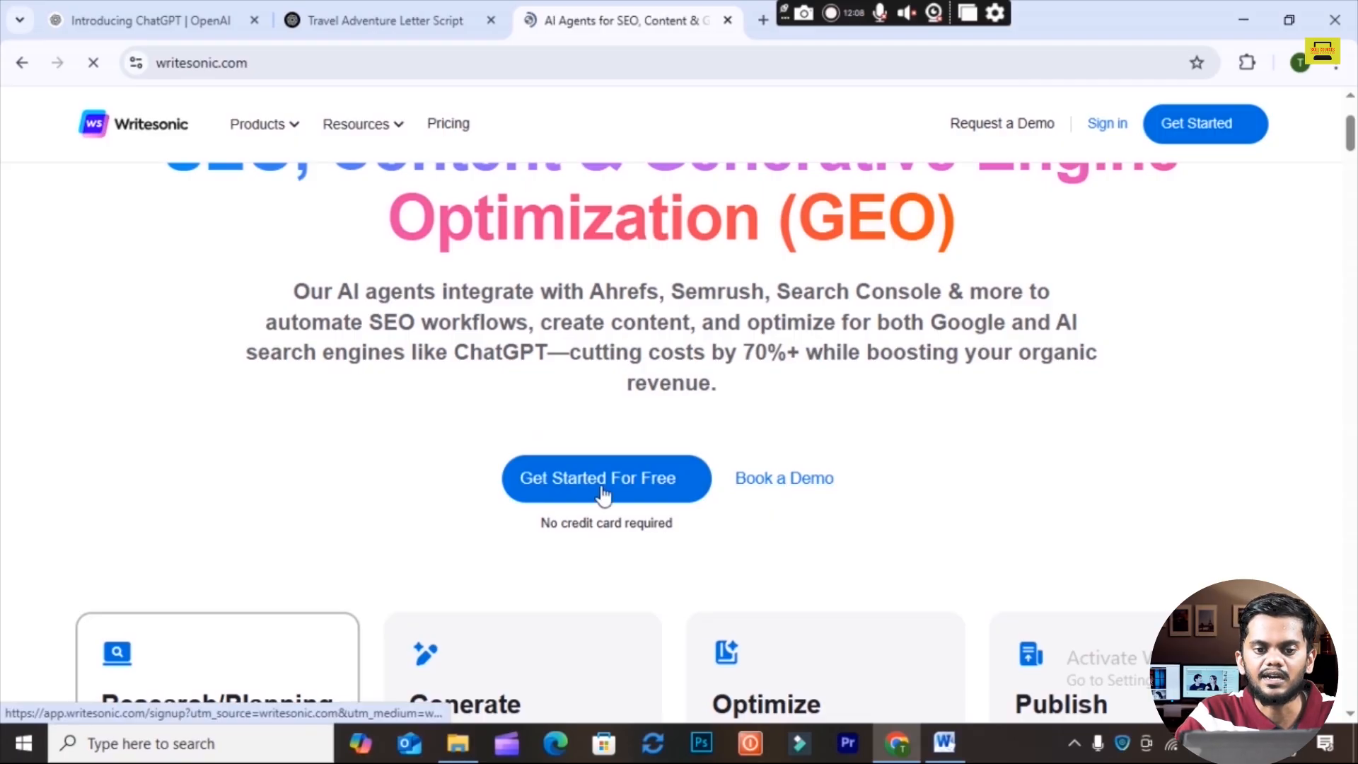
pyautogui.scroll(-5, 625, 485)
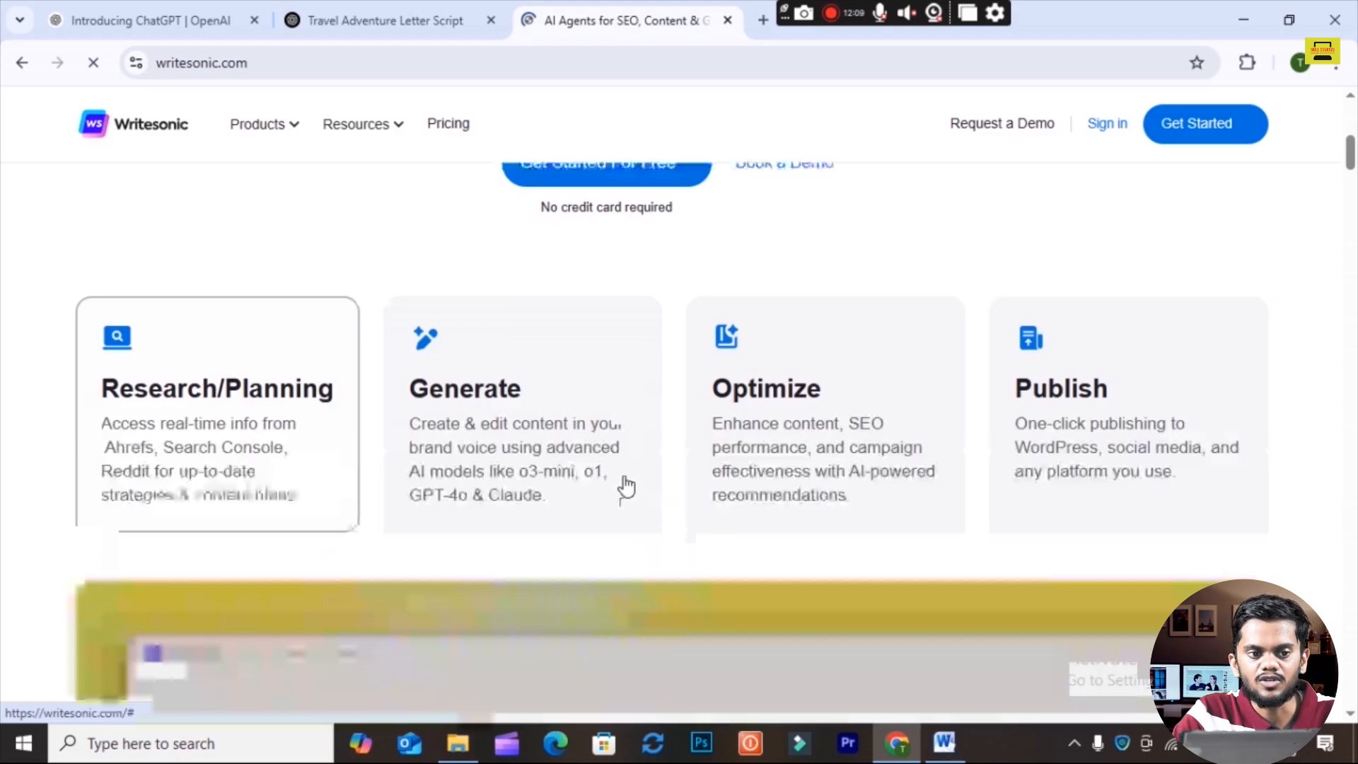
pyautogui.scroll(-1, 828, 368)
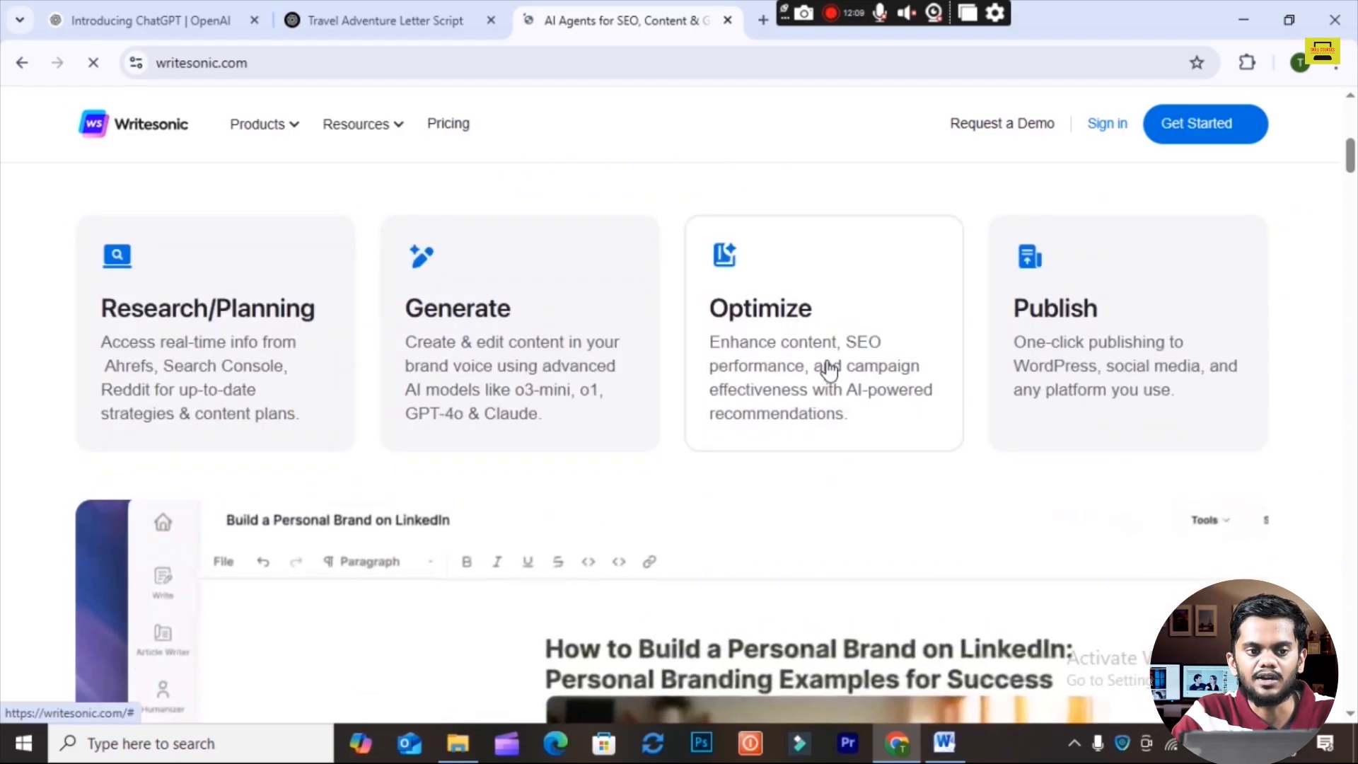
pyautogui.moveTo(1149, 370)
pyautogui.scroll(-12, 1147, 365)
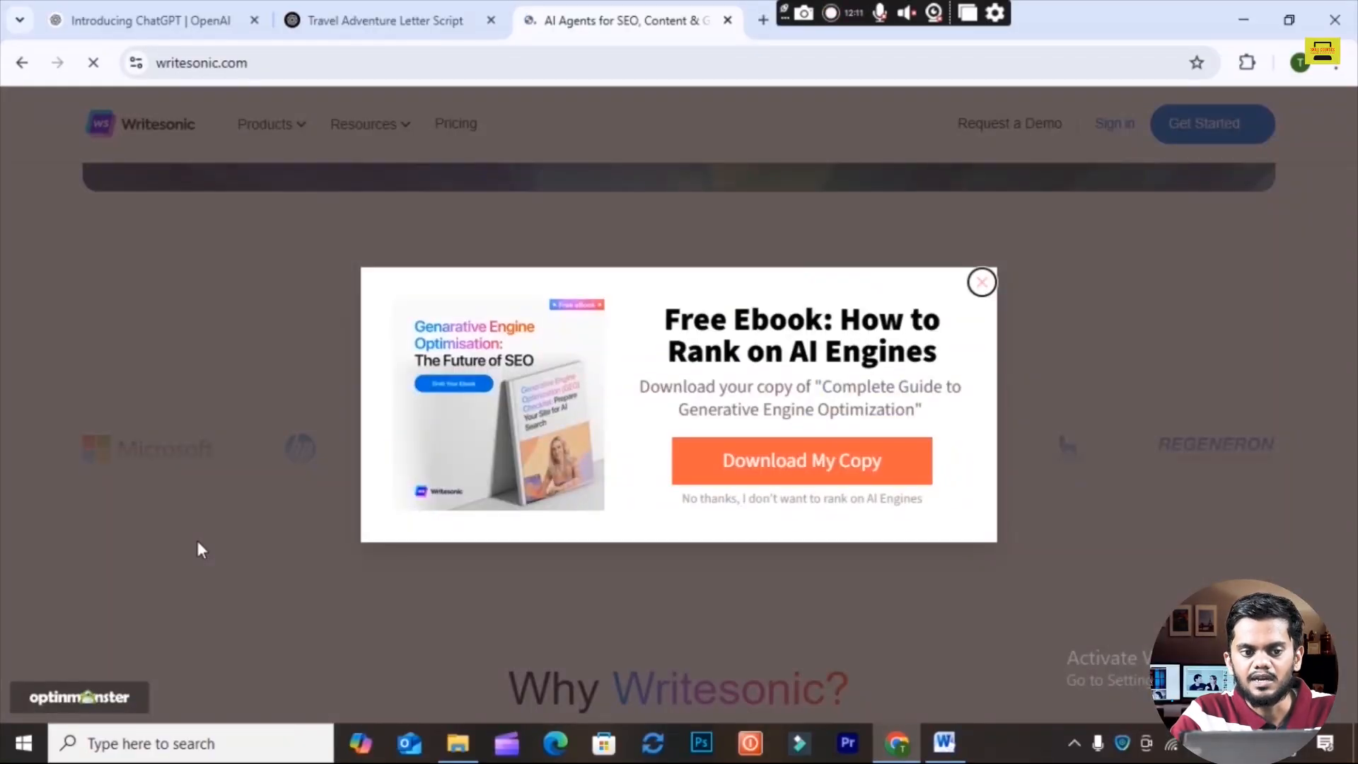
pyautogui.click(982, 283)
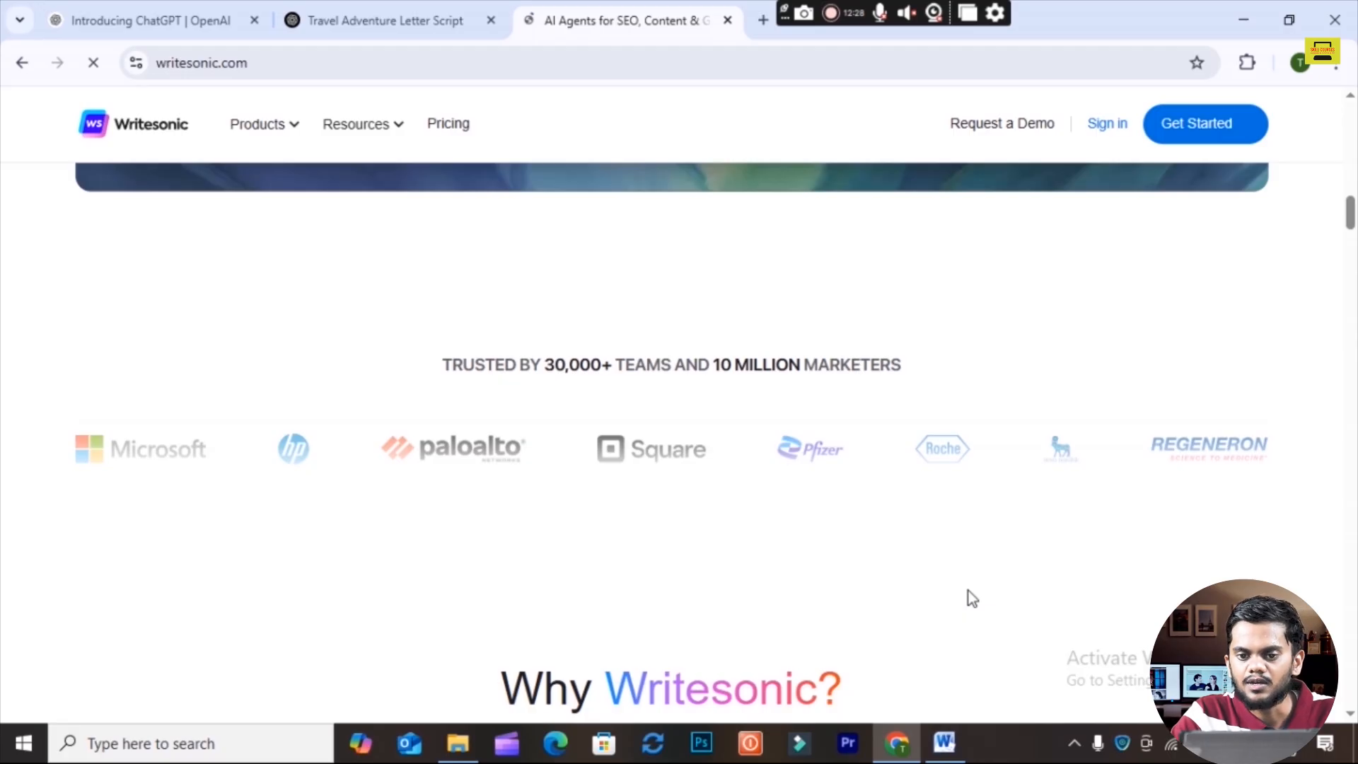
# Step: Read the Why Writesonic section, including the article writer, workflow and brand consistency features
pyautogui.scroll(-4, 978, 496)
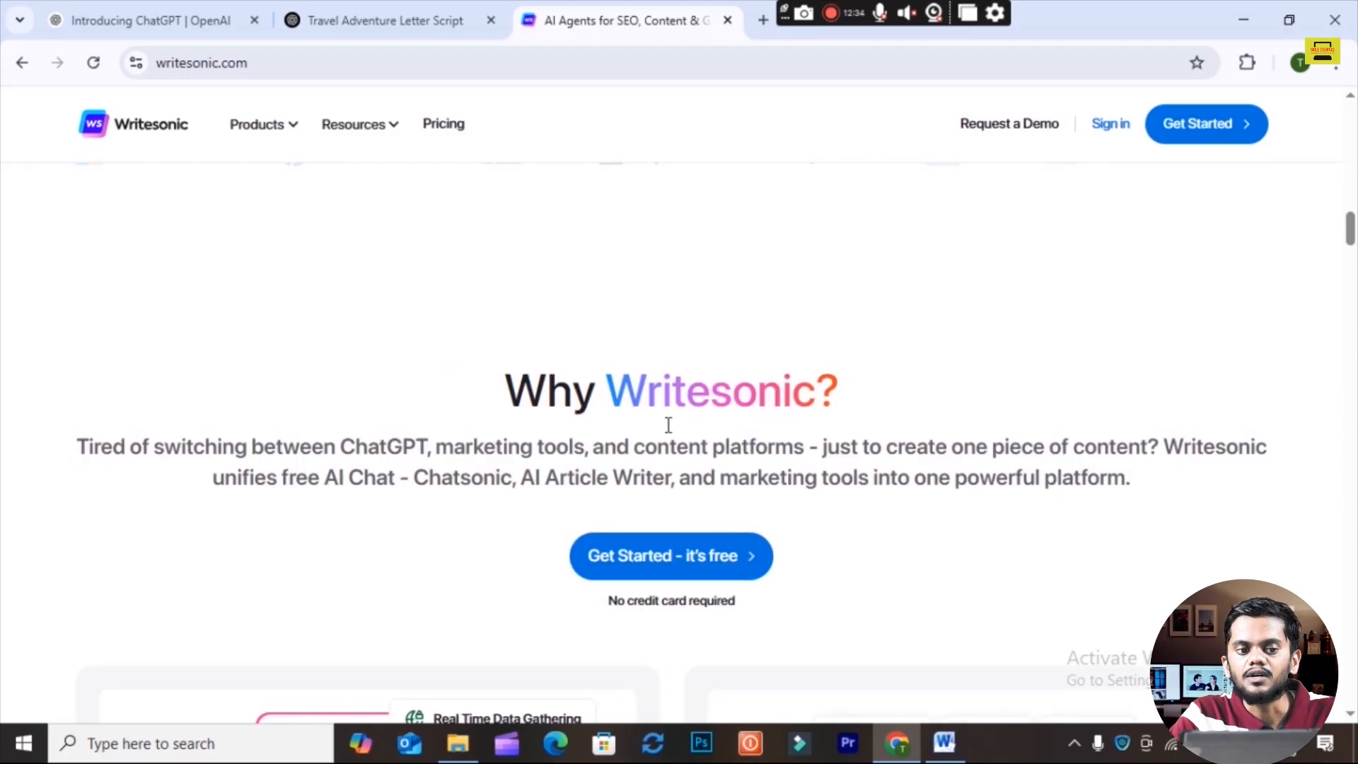
pyautogui.scroll(-3, 668, 424)
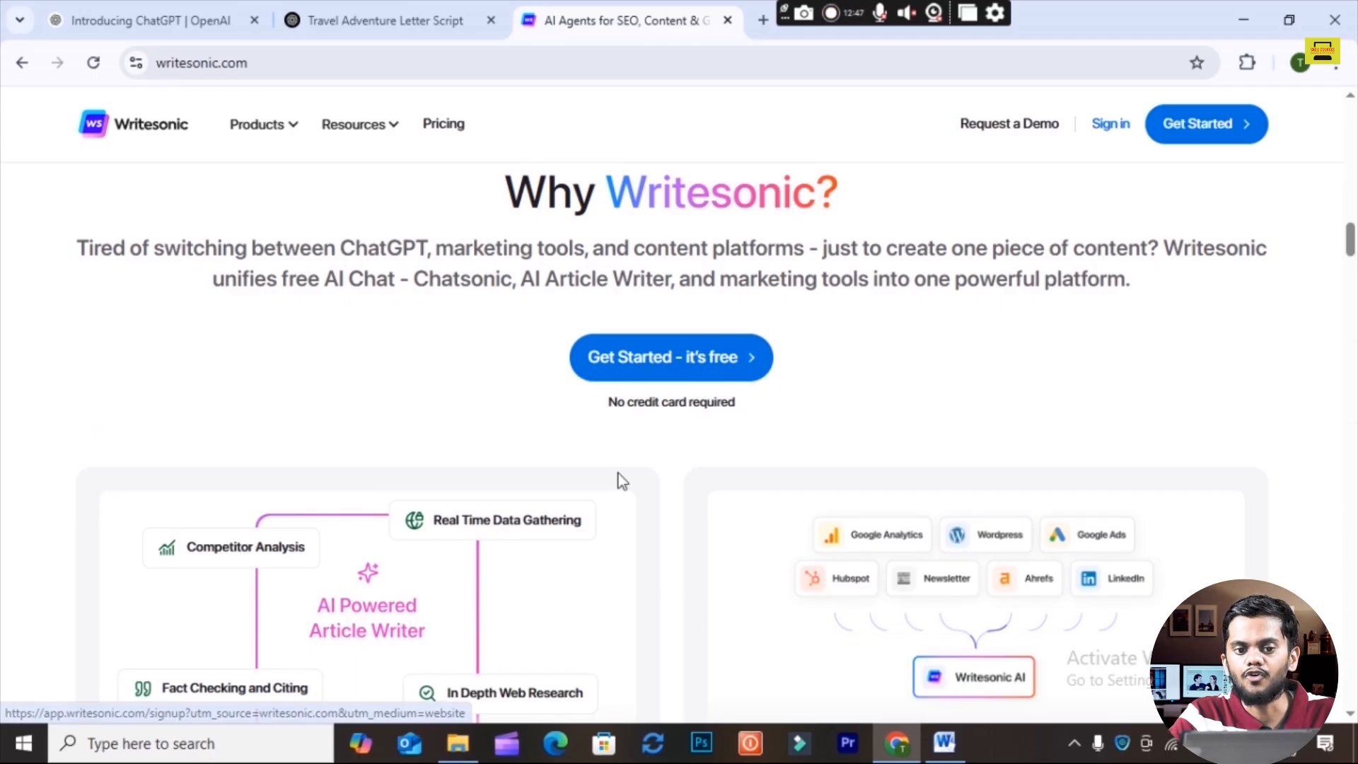
pyautogui.scroll(-10, 382, 654)
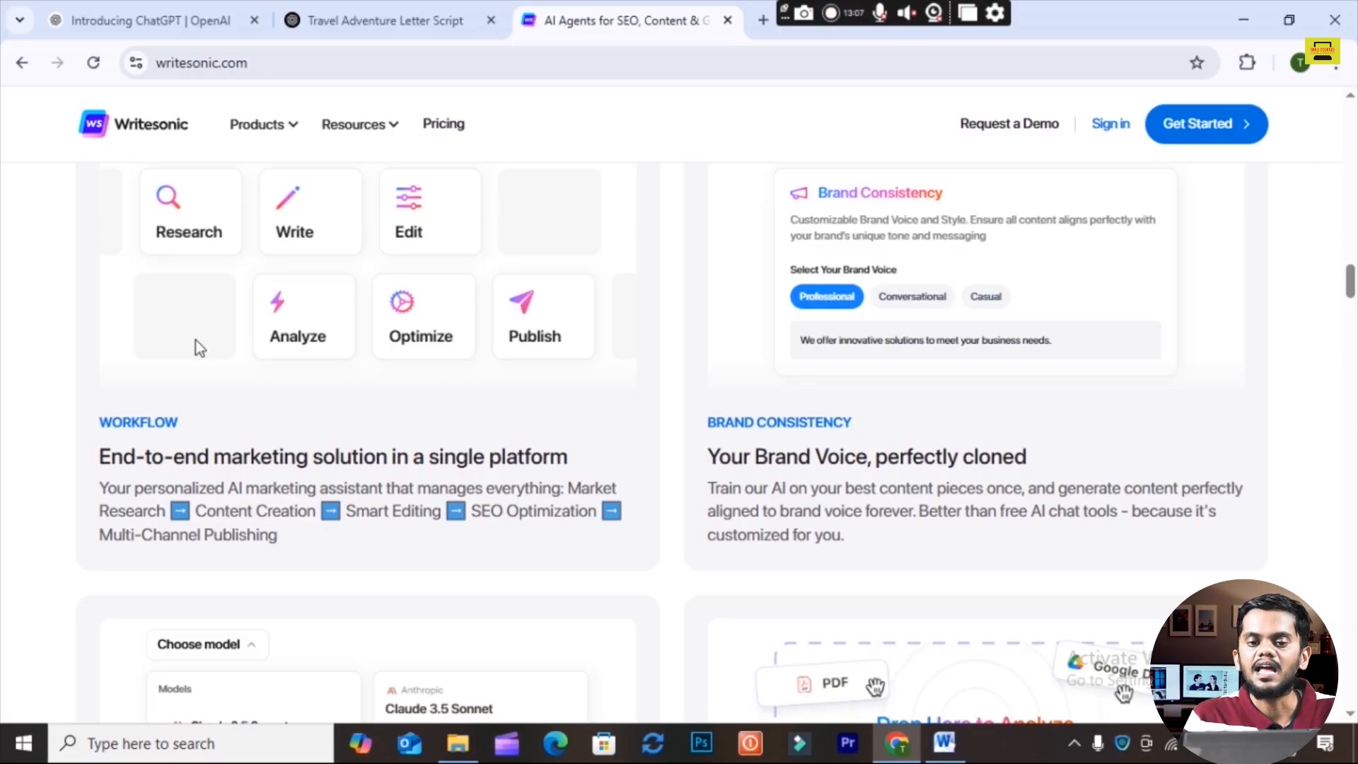
pyautogui.moveTo(394, 125)
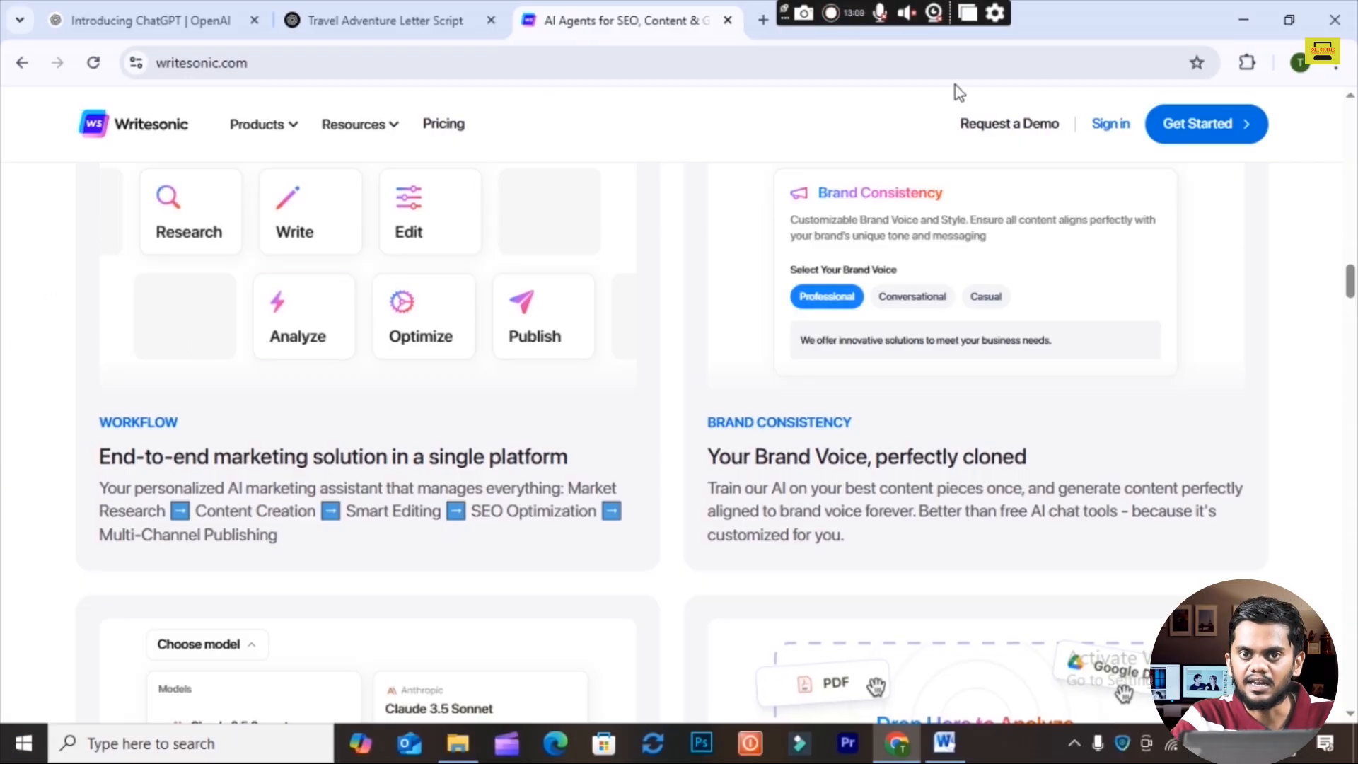
pyautogui.moveTo(435, 11)
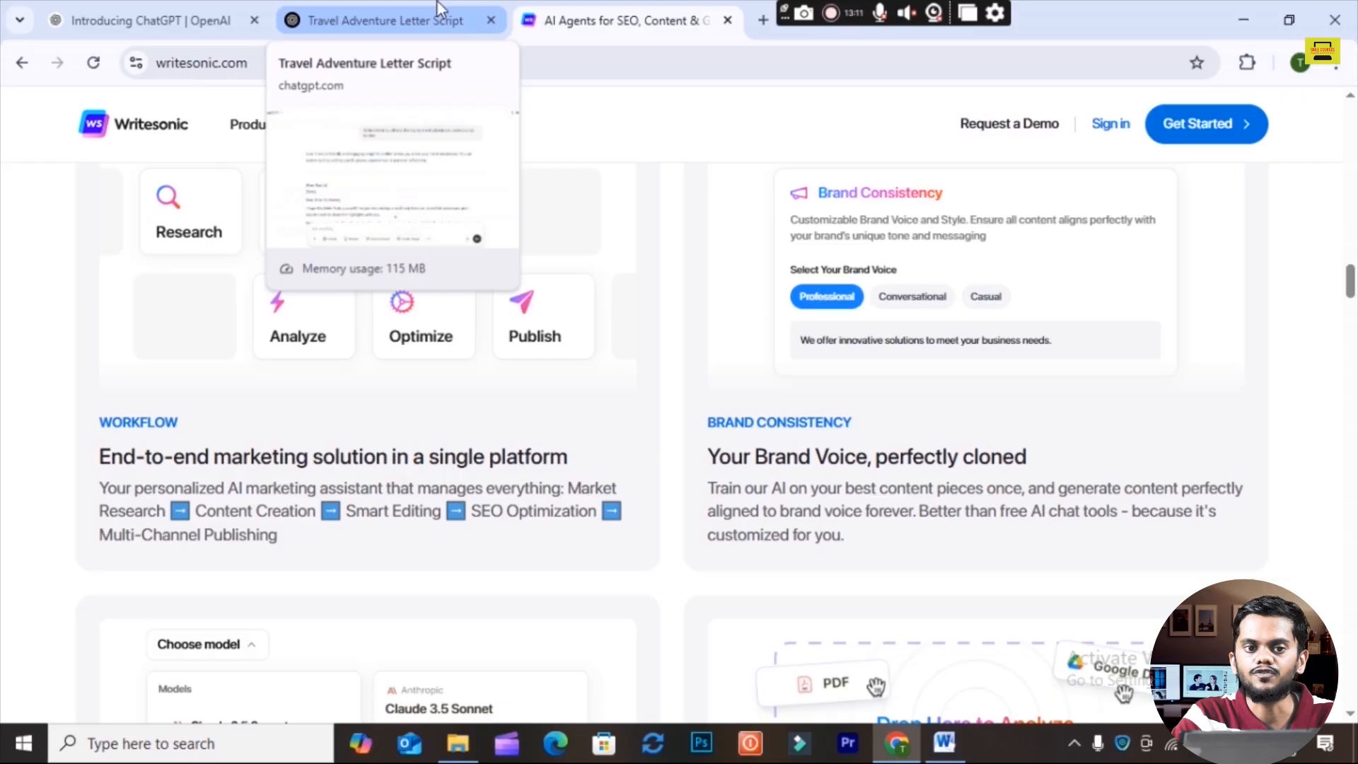
pyautogui.scroll(-5, 988, 376)
pyautogui.scroll(10, 800, 333)
pyautogui.scroll(10, 574, 226)
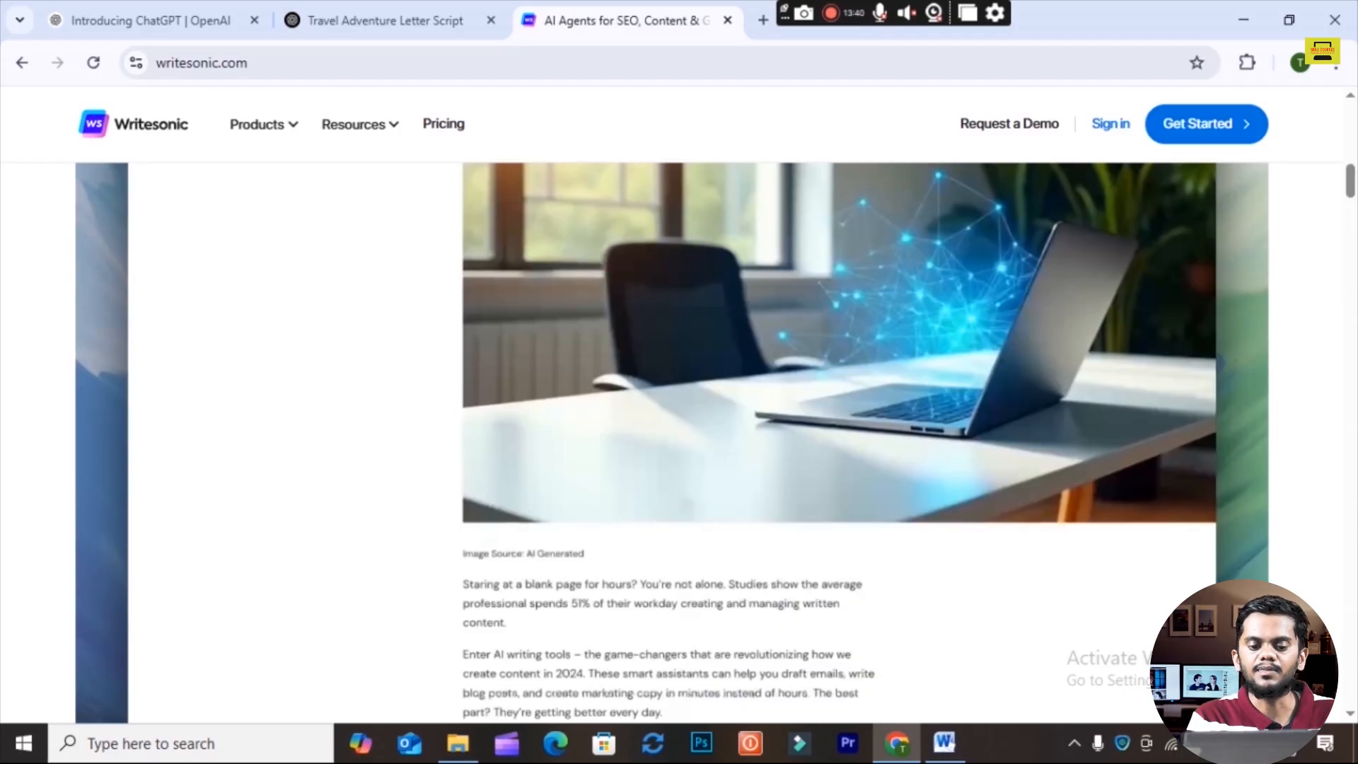
# Step: Open a new browser tab and close the Writesonic and travel letter ChatGPT tabs
pyautogui.click(764, 22)
pyautogui.click(679, 21)
pyautogui.click(727, 21)
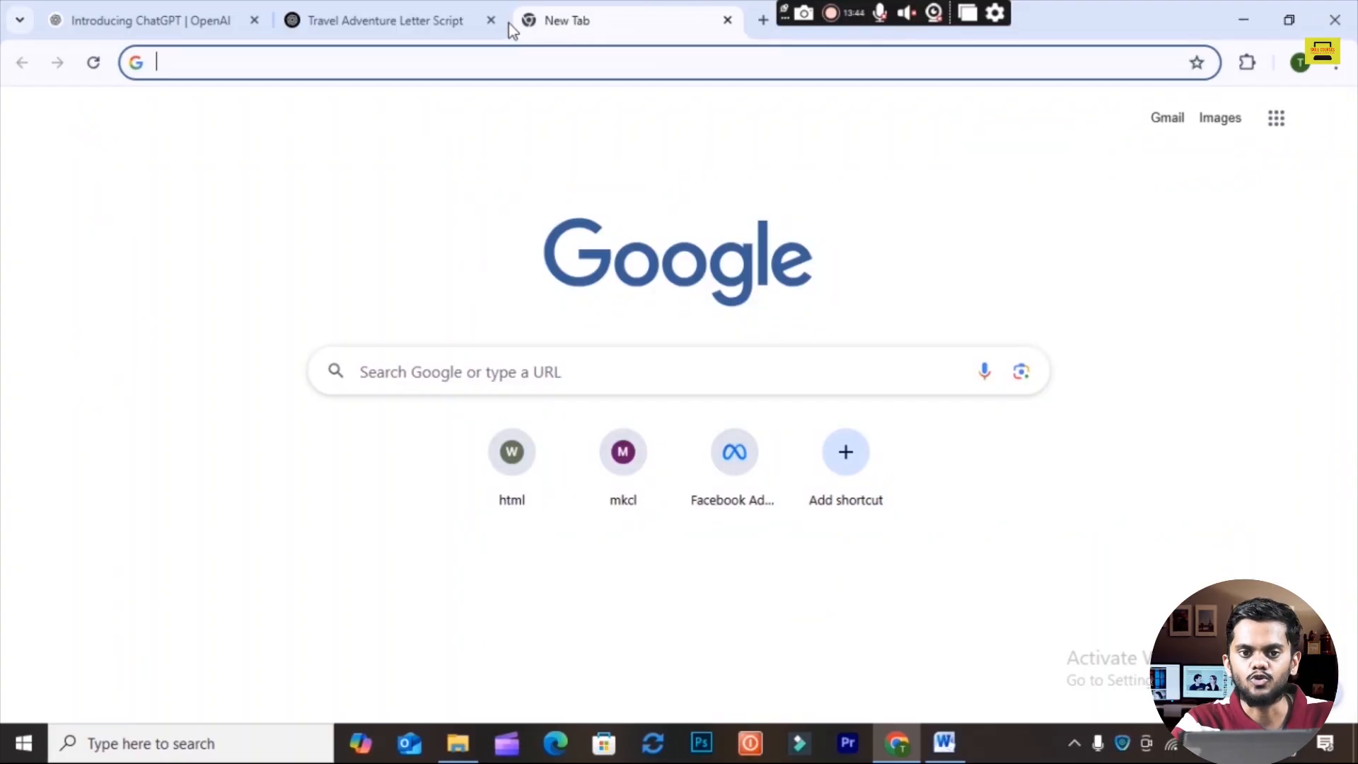
pyautogui.click(489, 21)
# Step: Find OpenAI's DALL·E 2 page with a Google search for "dall-e" and launch Try DALL·E from it
pyautogui.click(435, 359)
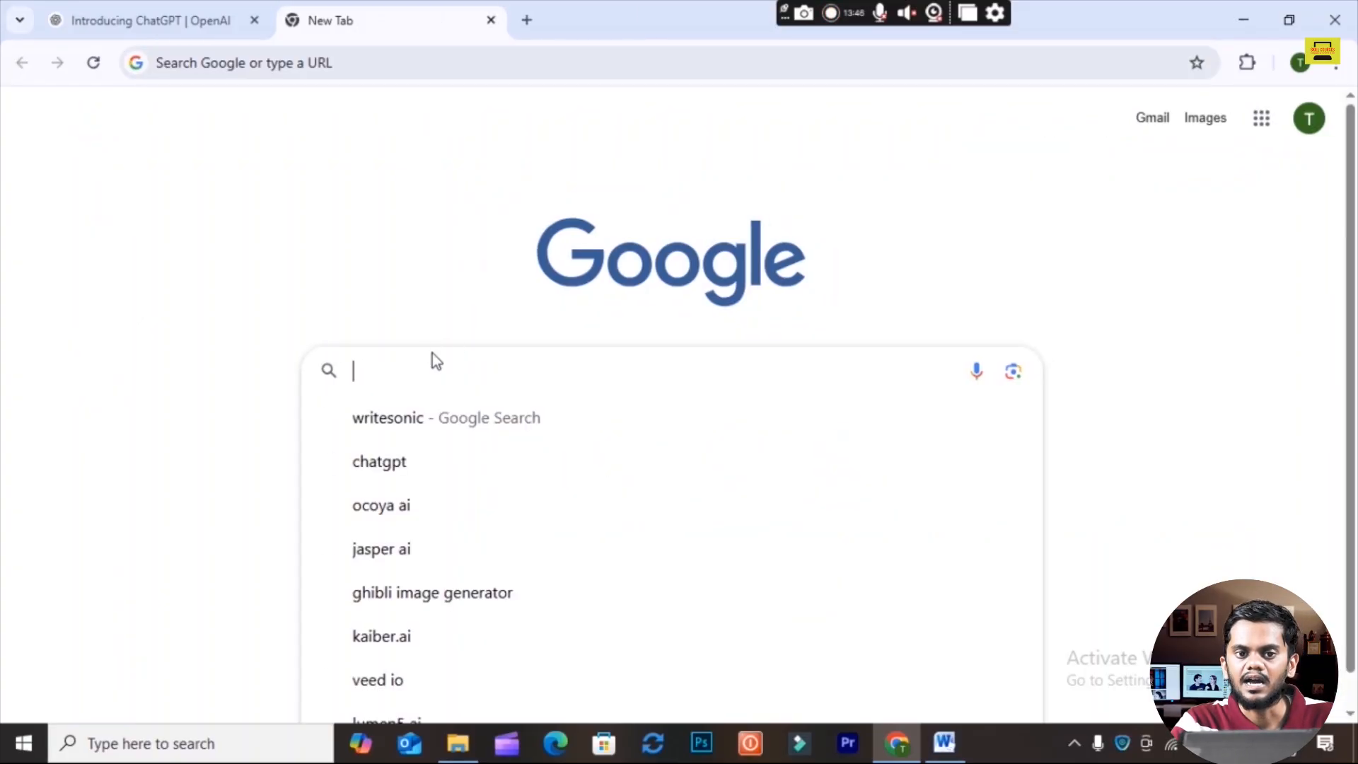
pyautogui.write('Dall')
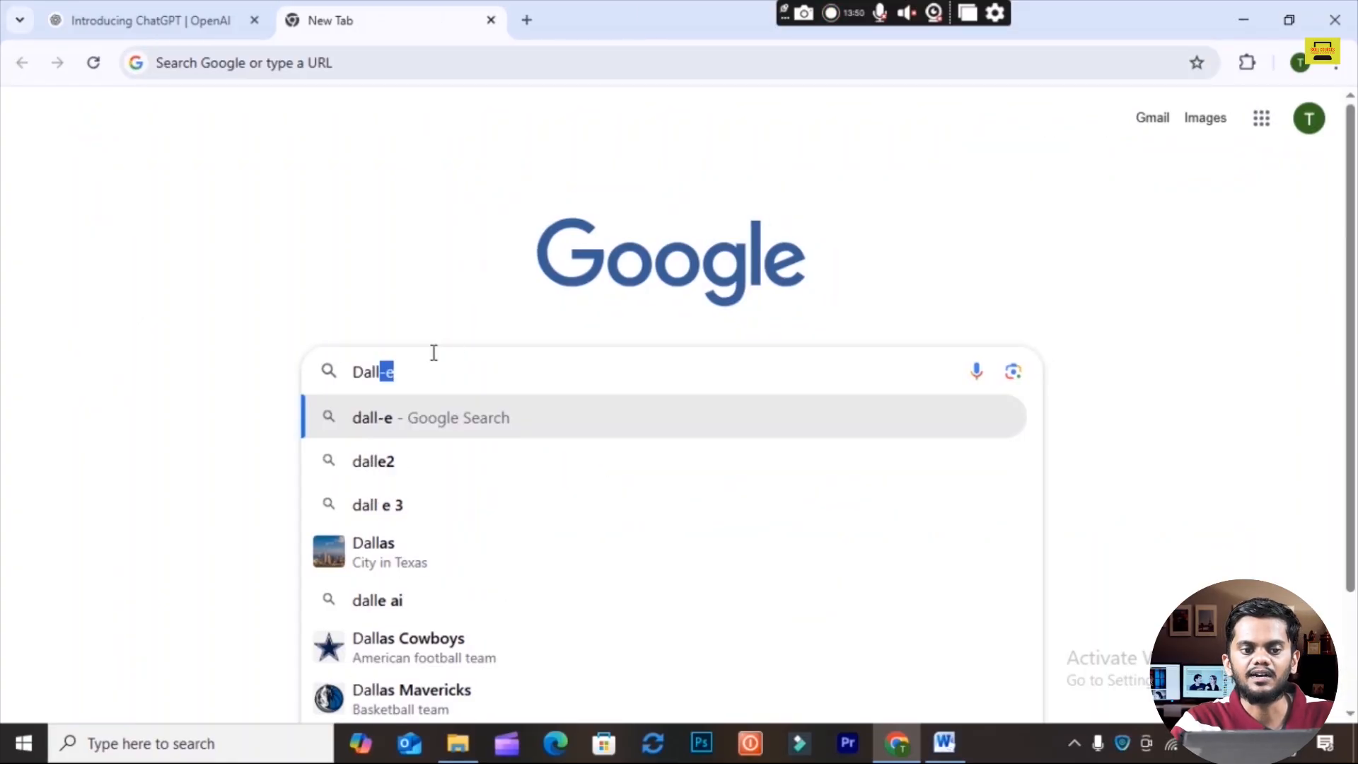
pyautogui.press('Return')
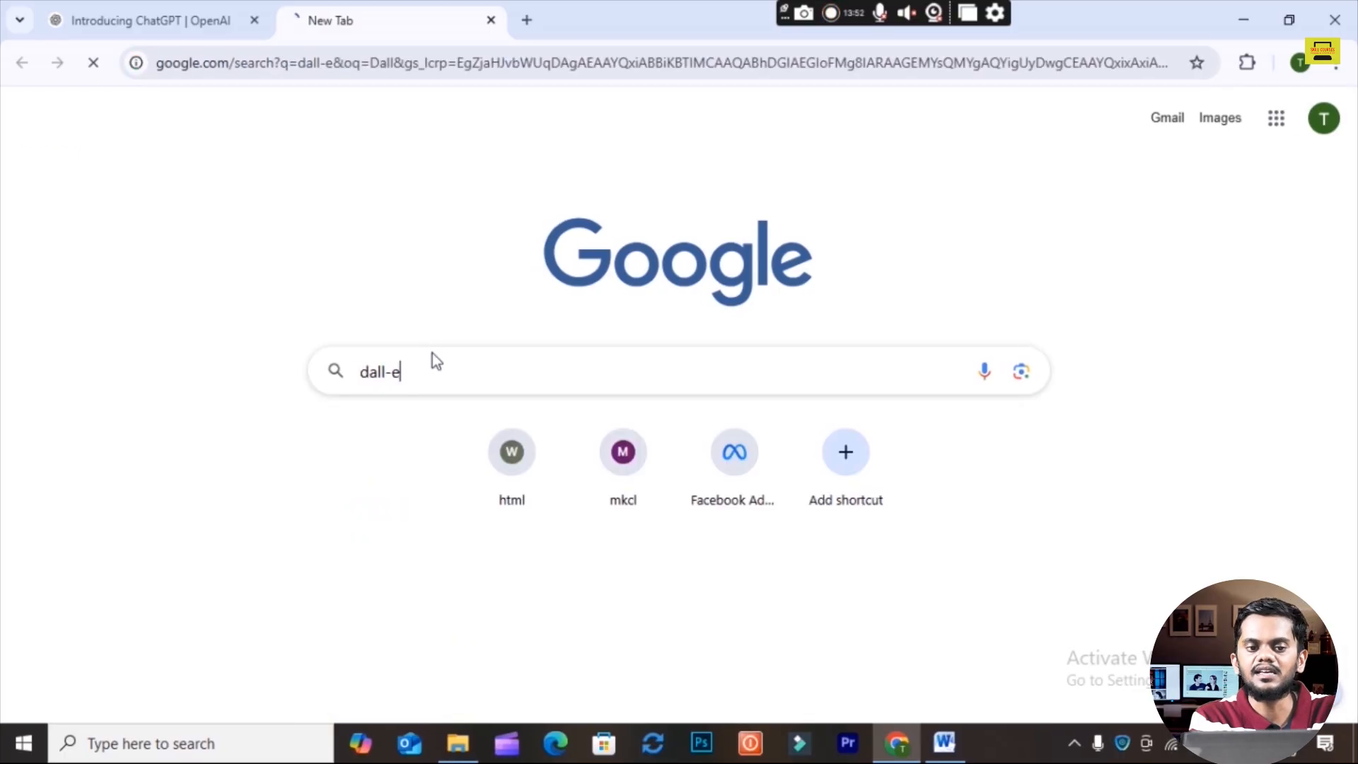
pyautogui.click(226, 304)
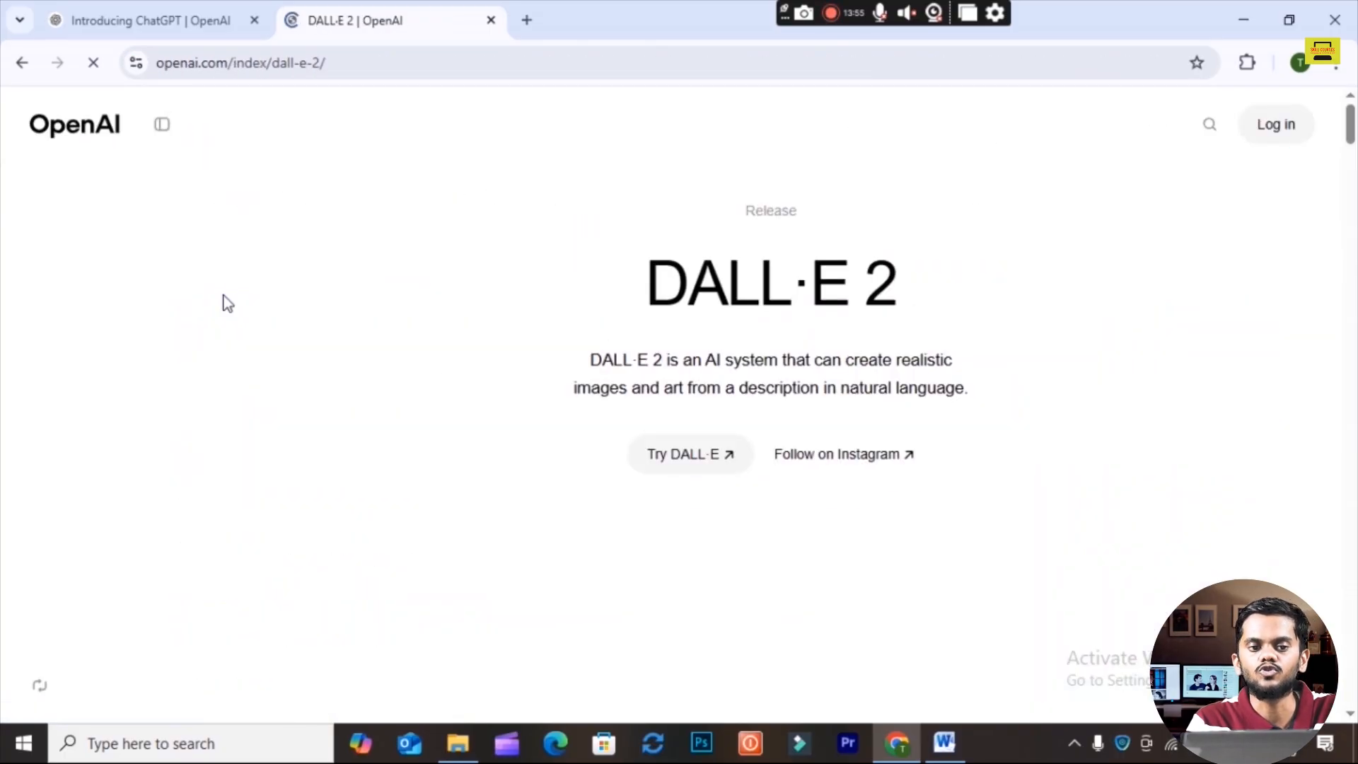
pyautogui.click(691, 468)
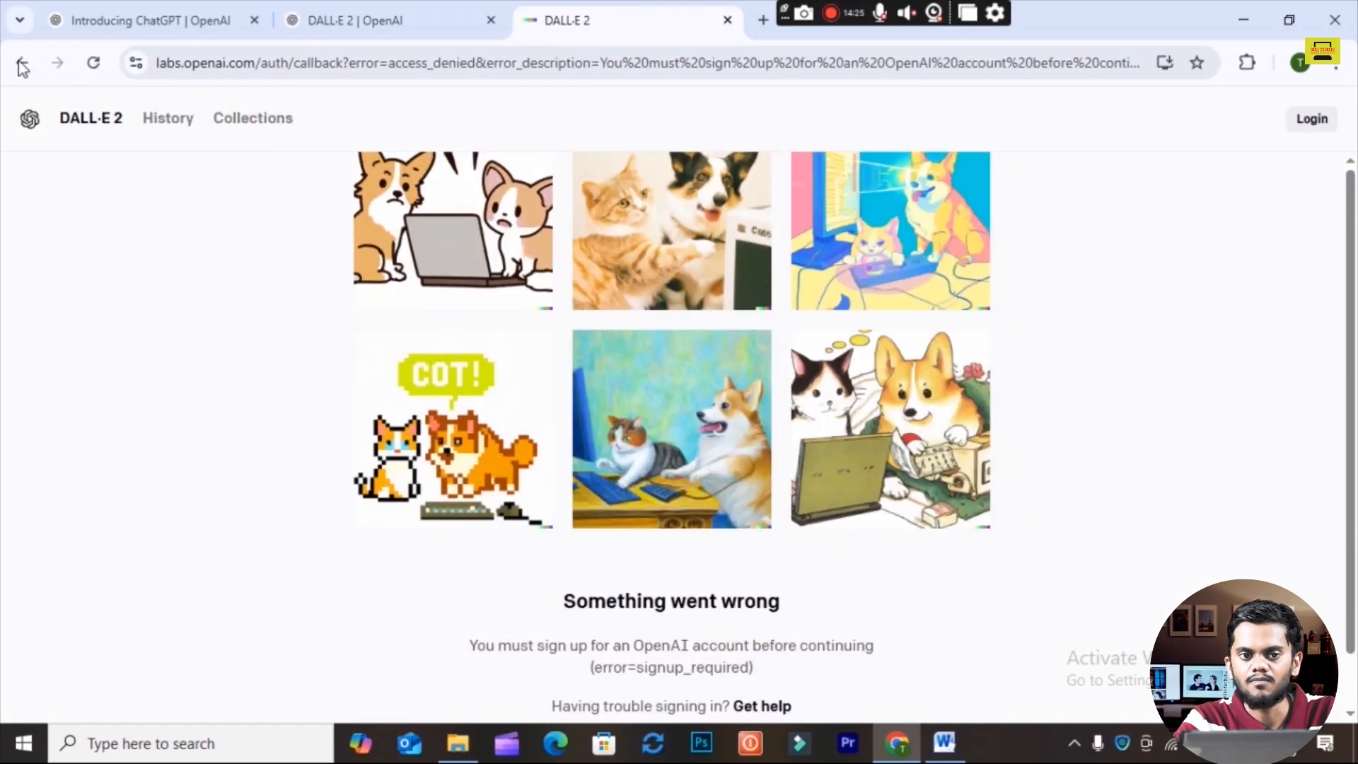
# Step: Replace the DALL·E 2 labs tab with a new tab showing a Google search for "chatgpt"
pyautogui.rightClick(22, 63)
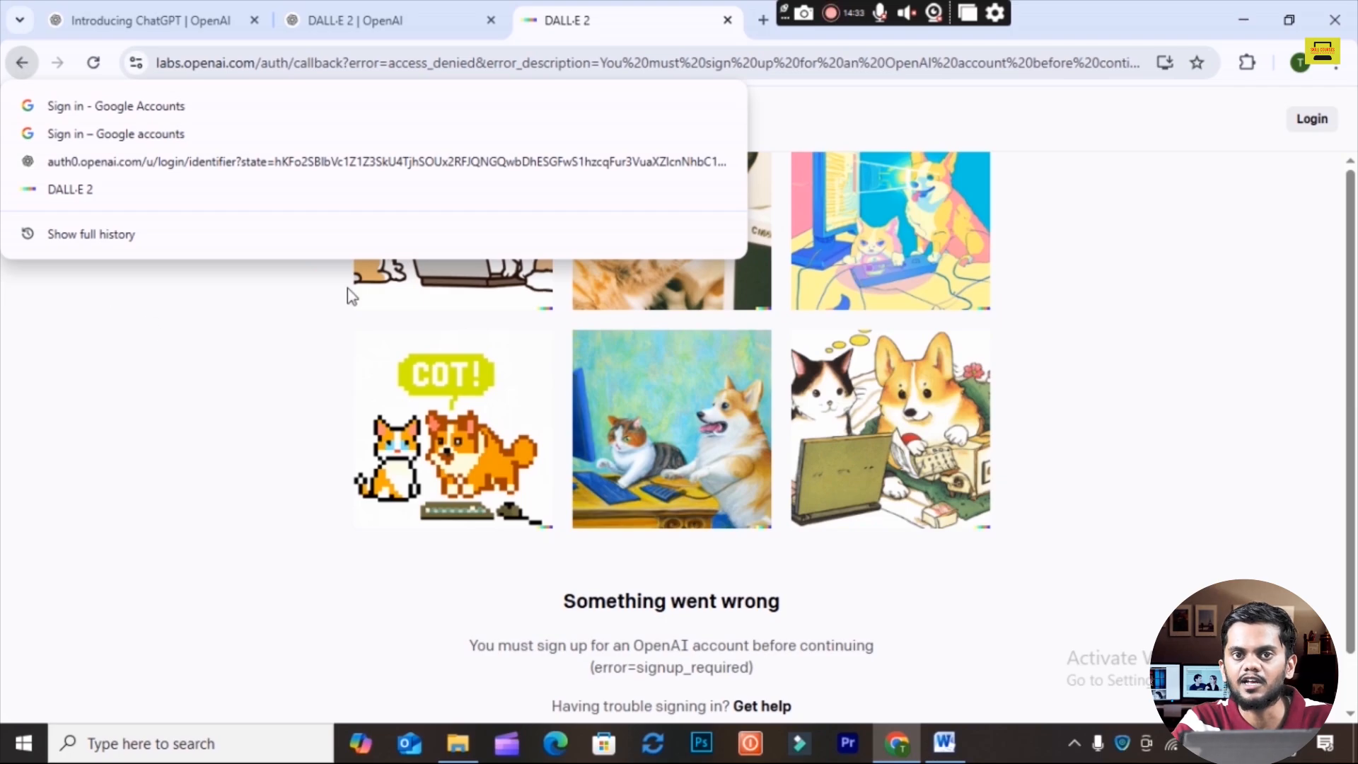
pyautogui.click(764, 20)
pyautogui.click(763, 20)
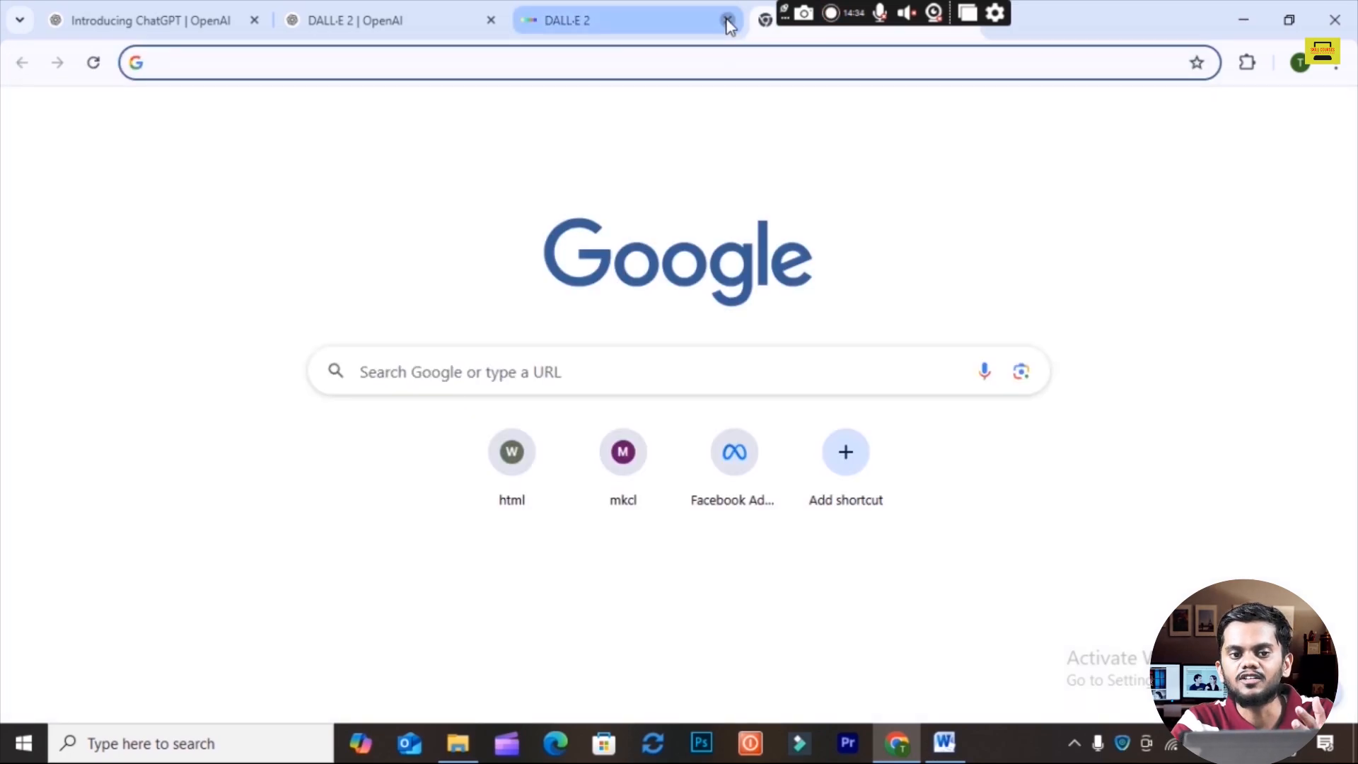
pyautogui.click(500, 381)
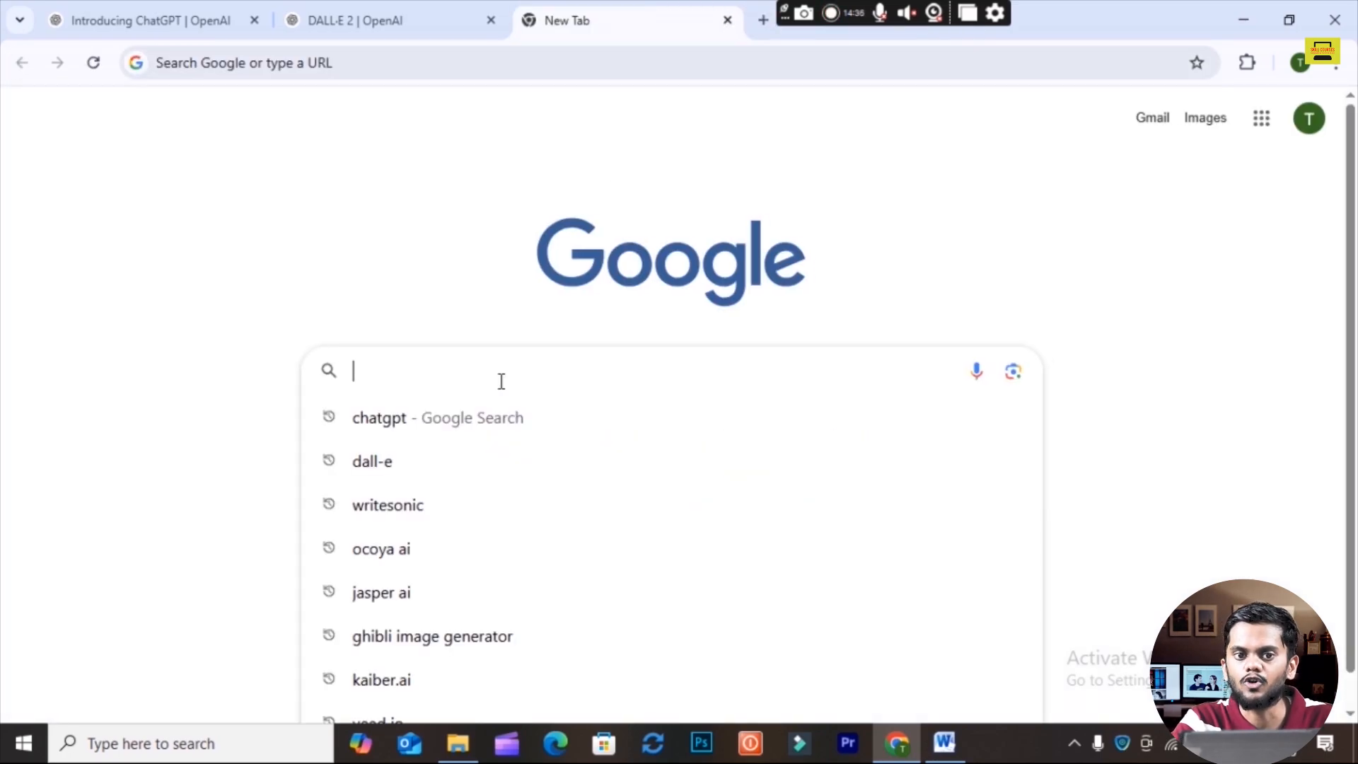
pyautogui.click(478, 417)
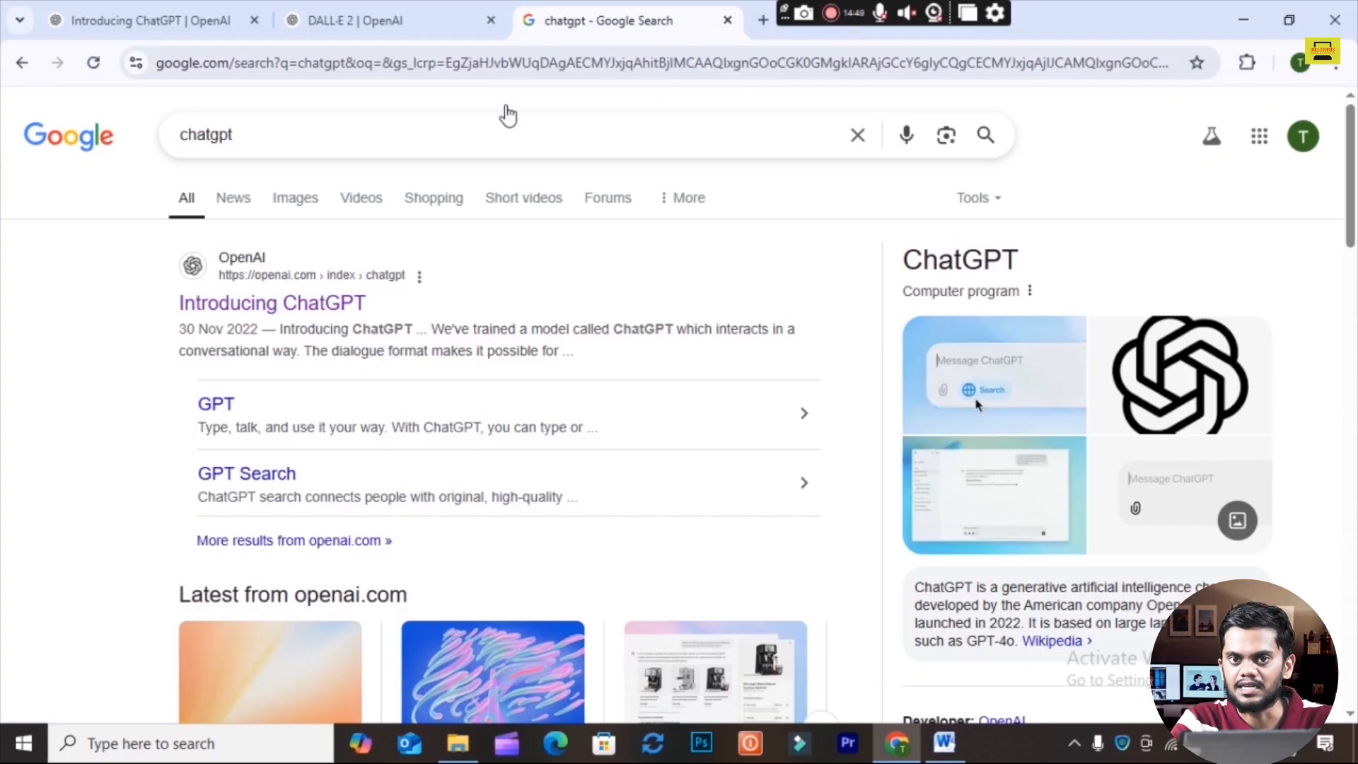
# Step: Search Google for "canva" in a new browser tab and open the Canva website
pyautogui.click(764, 20)
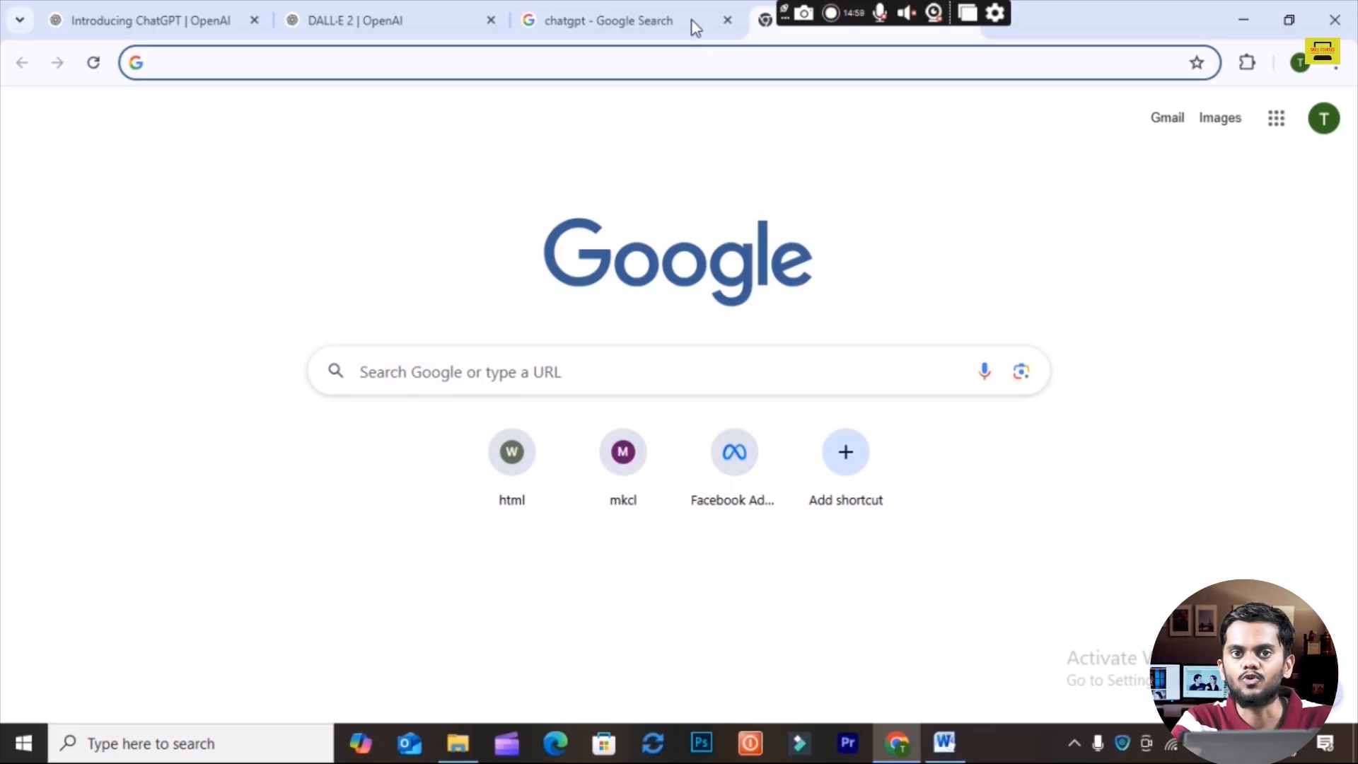
pyautogui.click(534, 384)
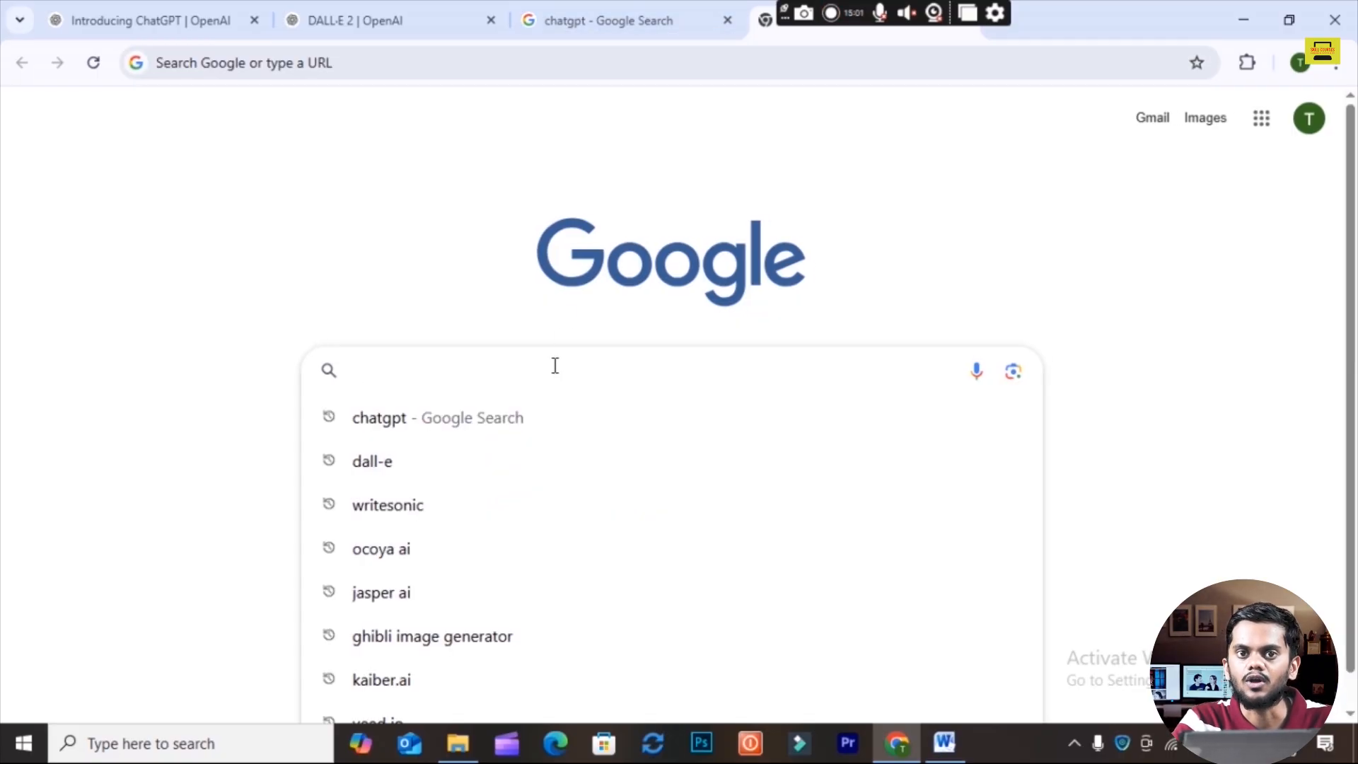
pyautogui.write('canva')
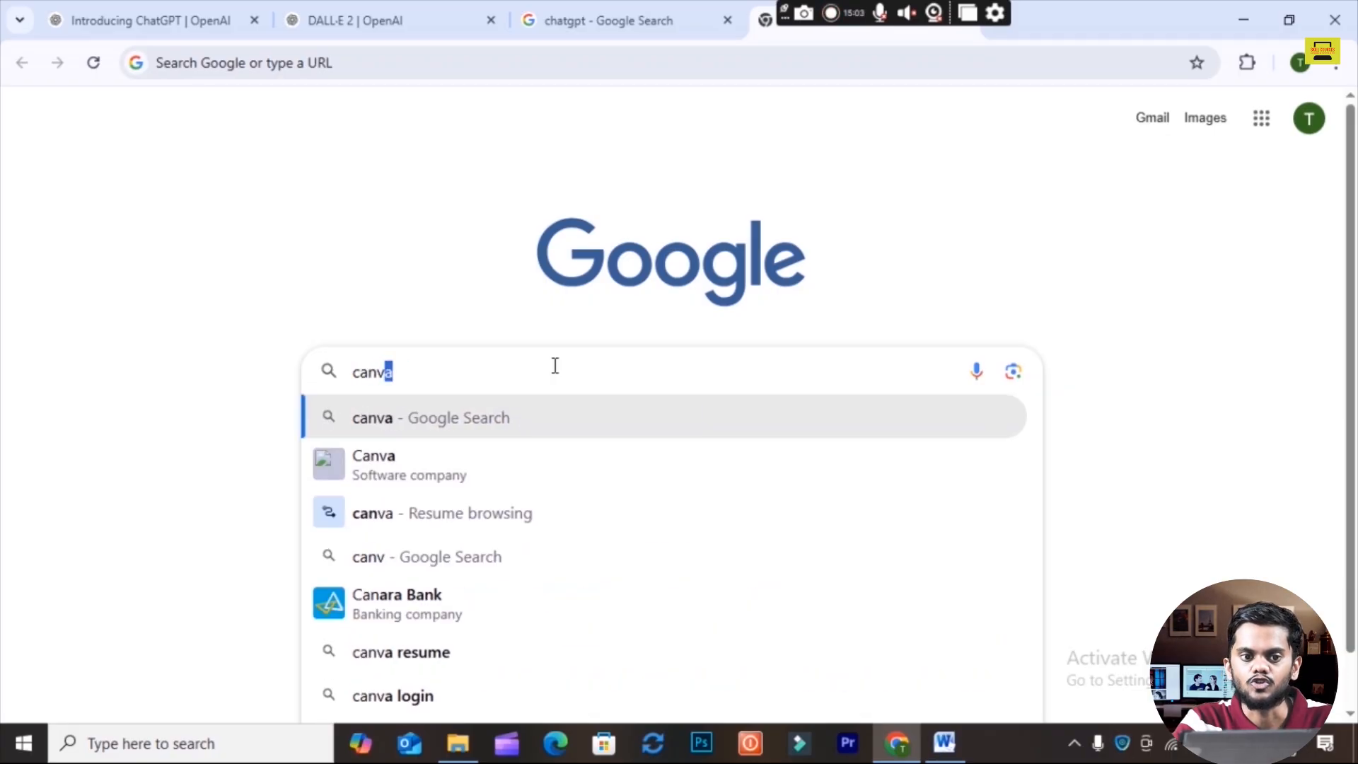
pyautogui.press('Return')
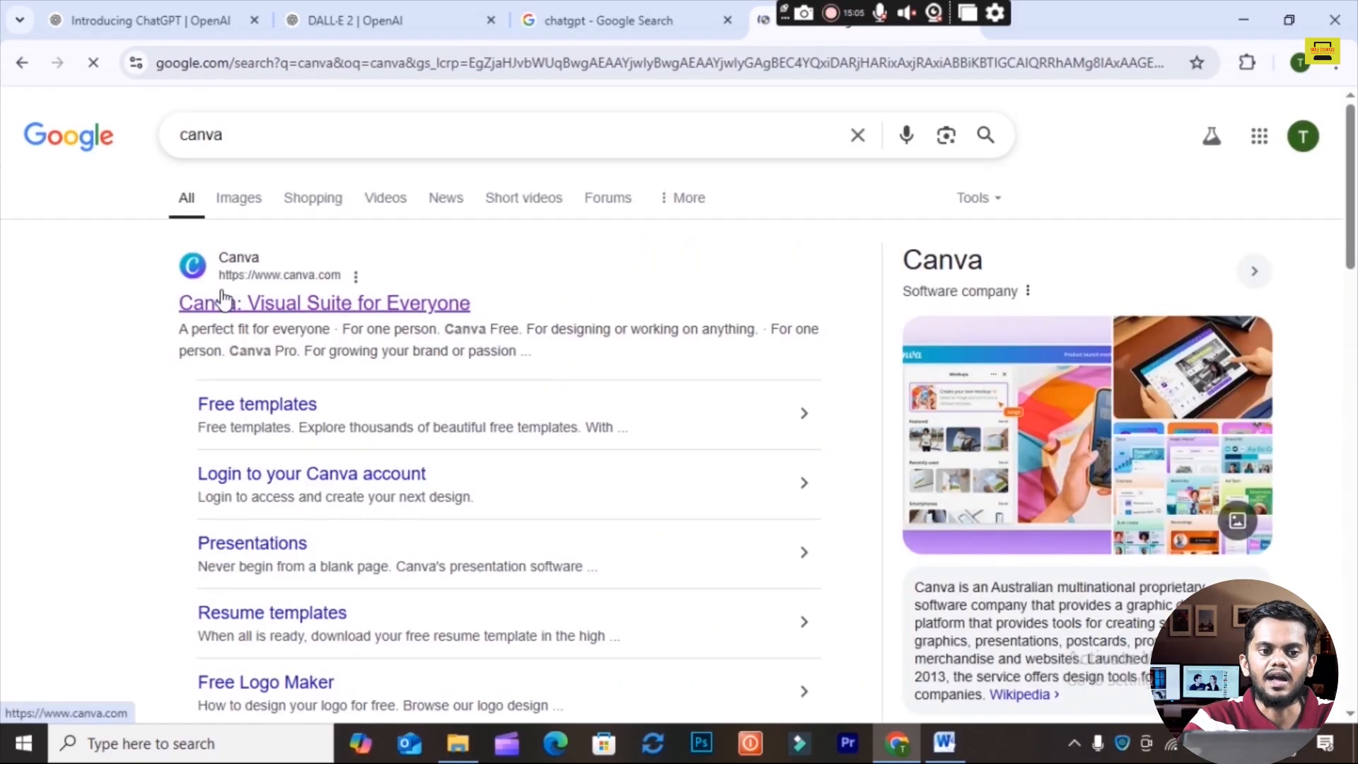
pyautogui.click(221, 298)
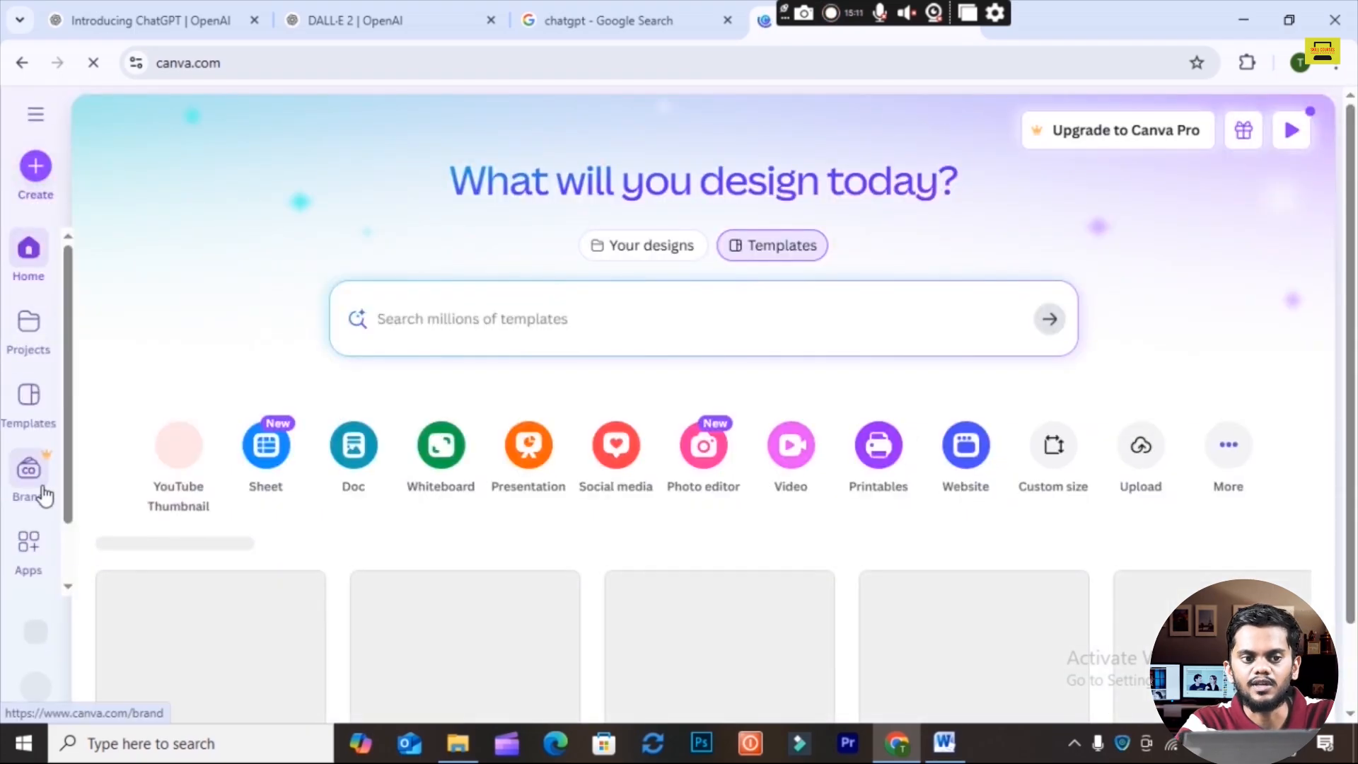
# Step: Open Canva's Brand Kits page and review its Canva Pro brand features and existing kit
pyautogui.click(44, 495)
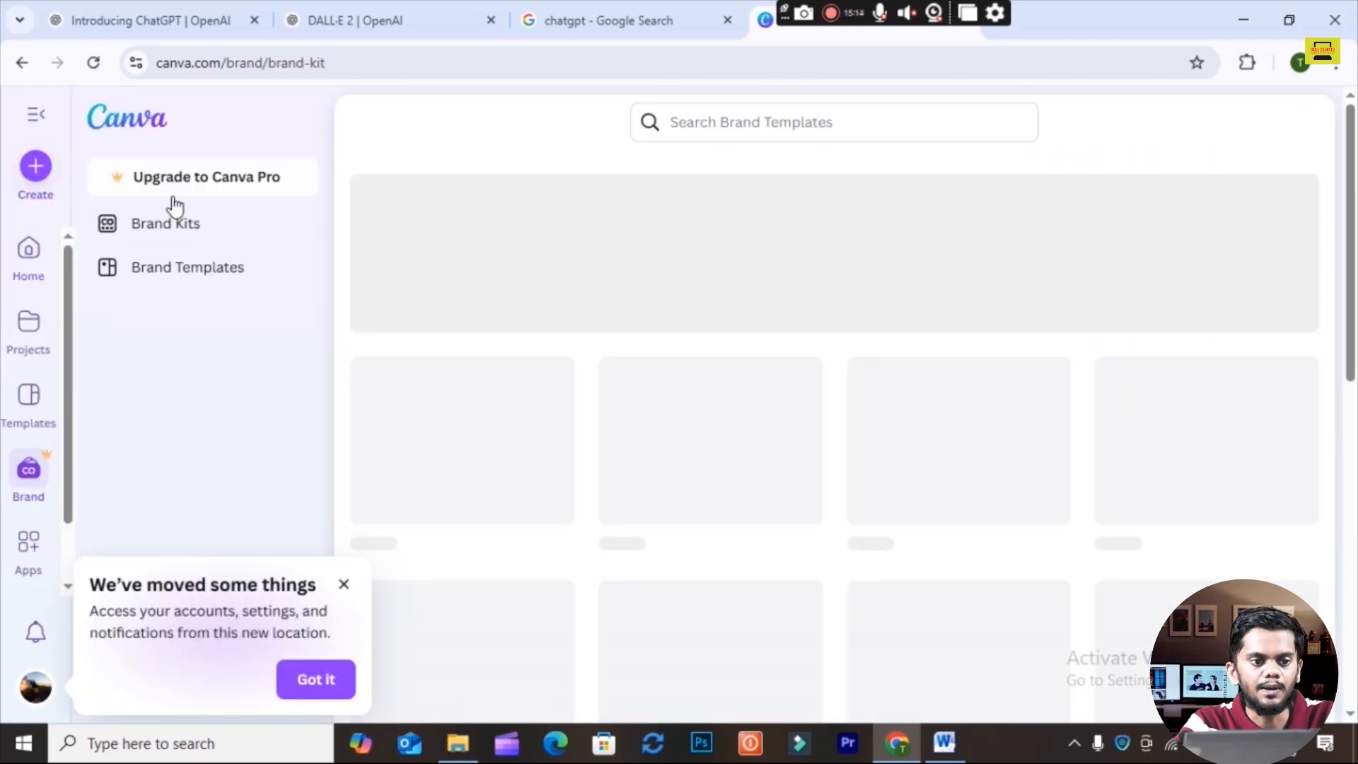
pyautogui.scroll(-3, 737, 406)
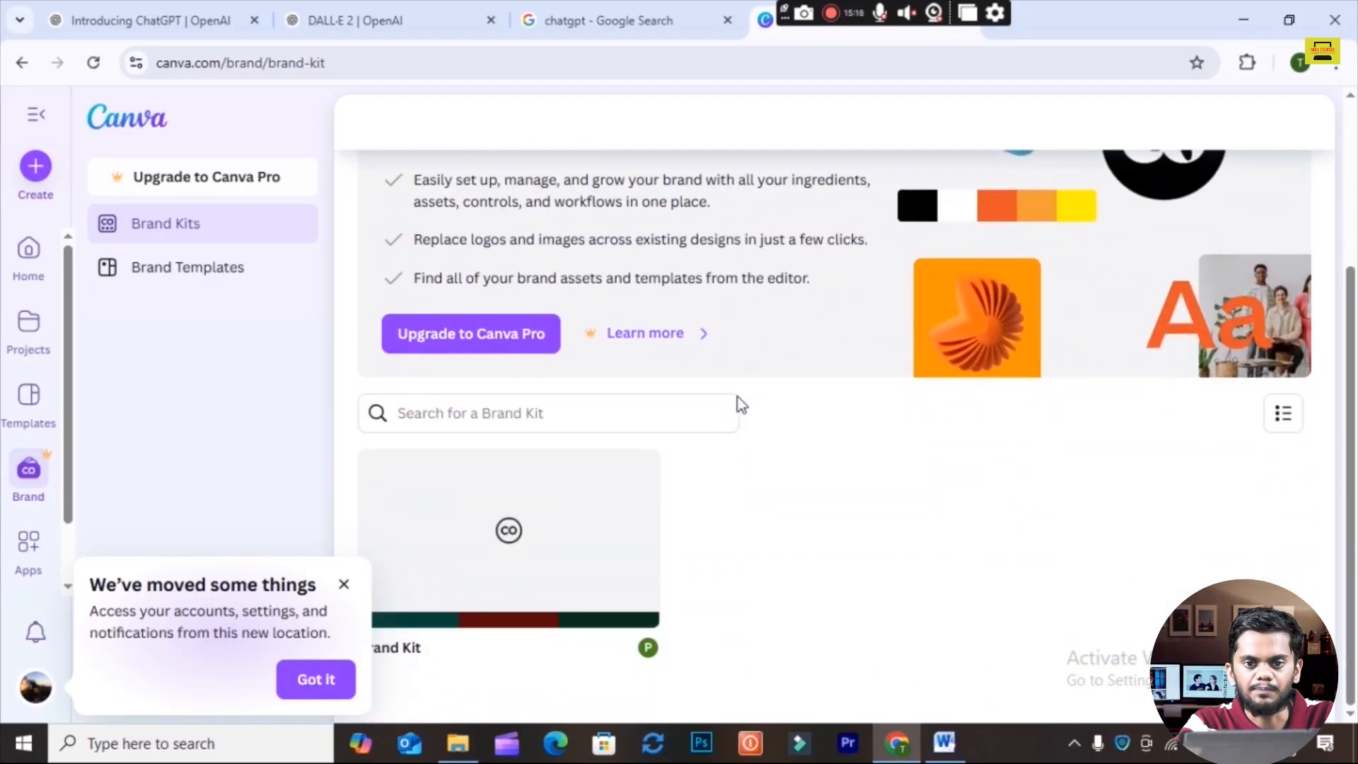
# Step: Open the Canva Pro upgrade plans, compare the 12 months, 1 month and 1 week options, and close the plan chooser
pyautogui.click(511, 336)
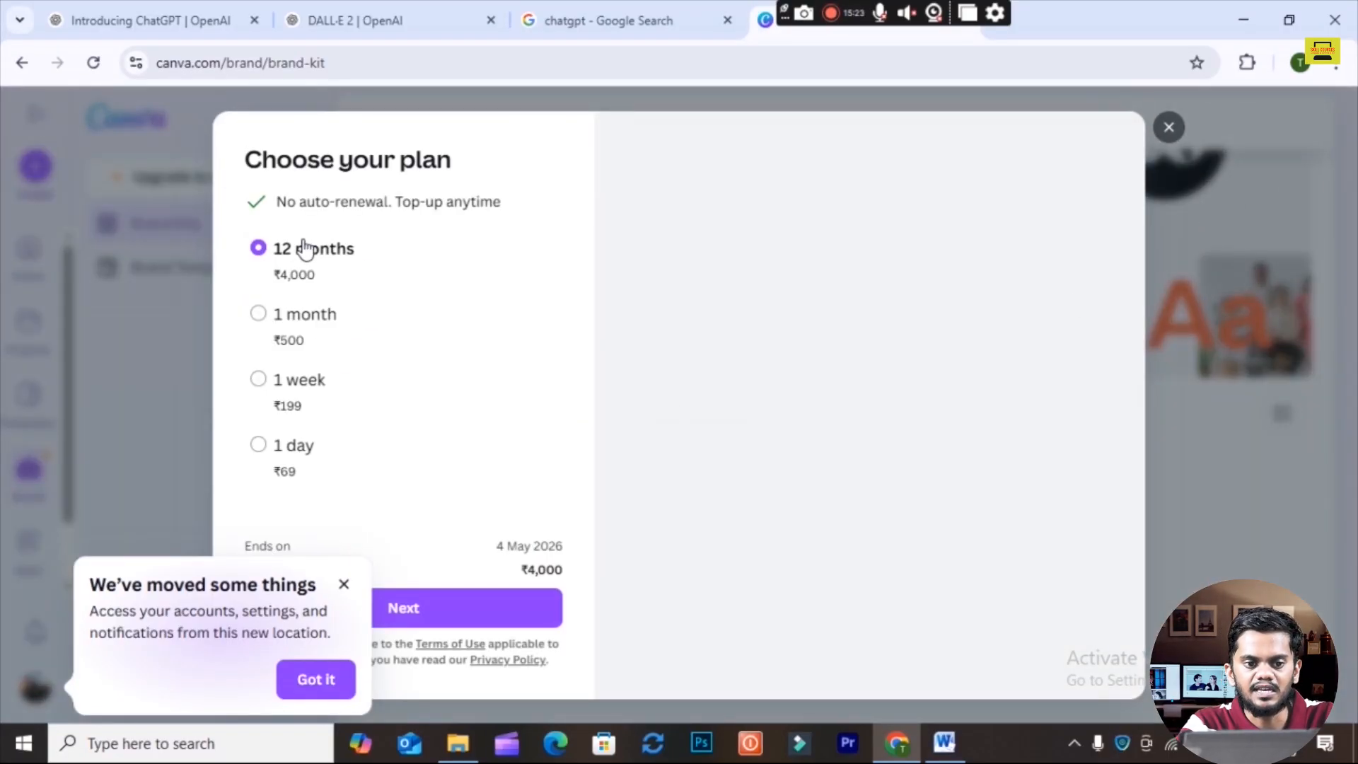
pyautogui.click(343, 585)
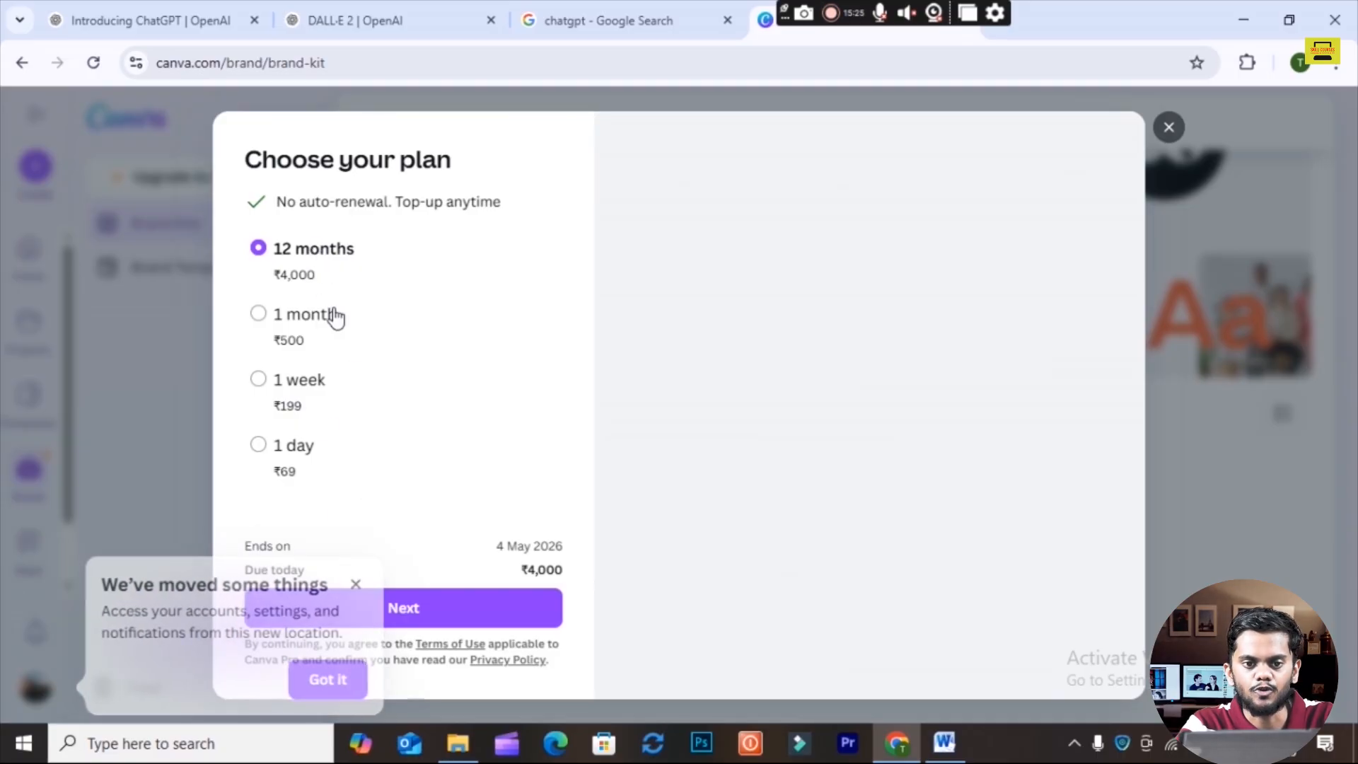
pyautogui.click(258, 315)
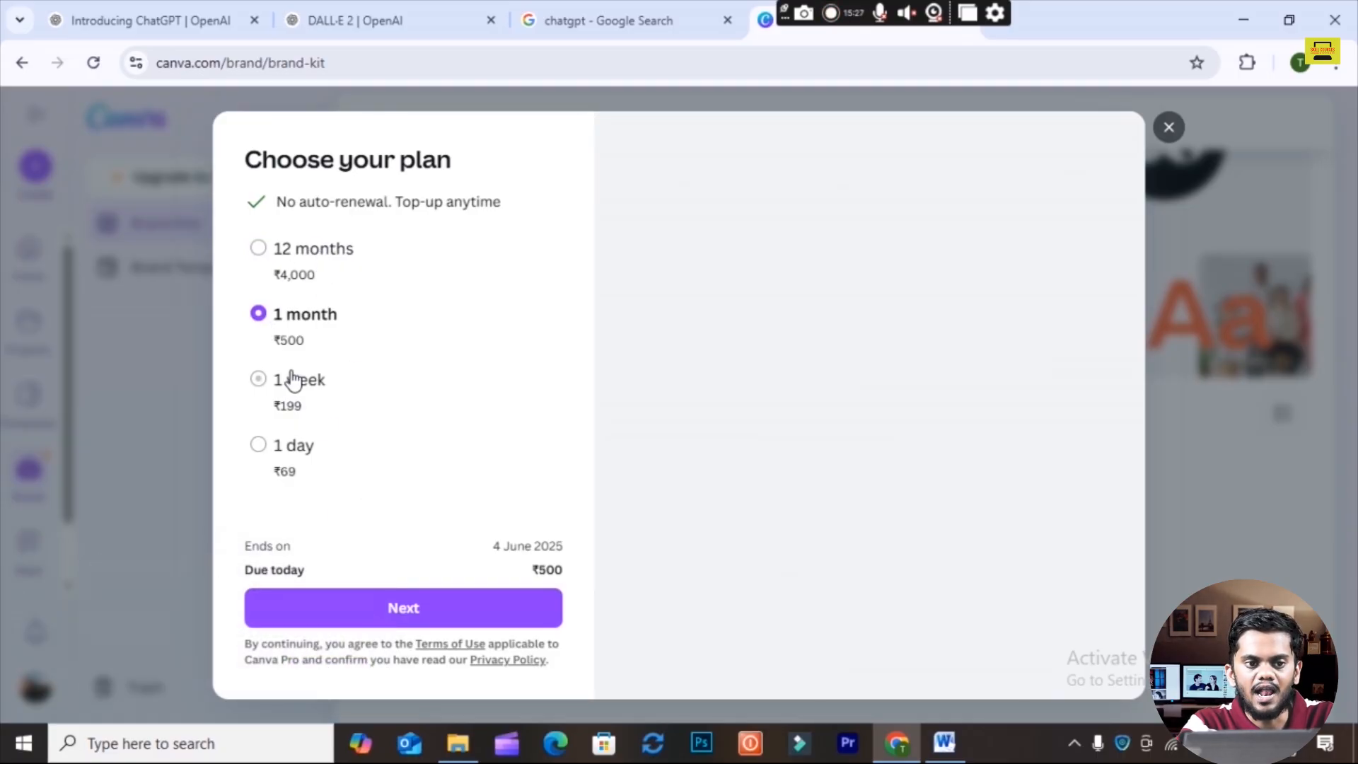
pyautogui.click(259, 384)
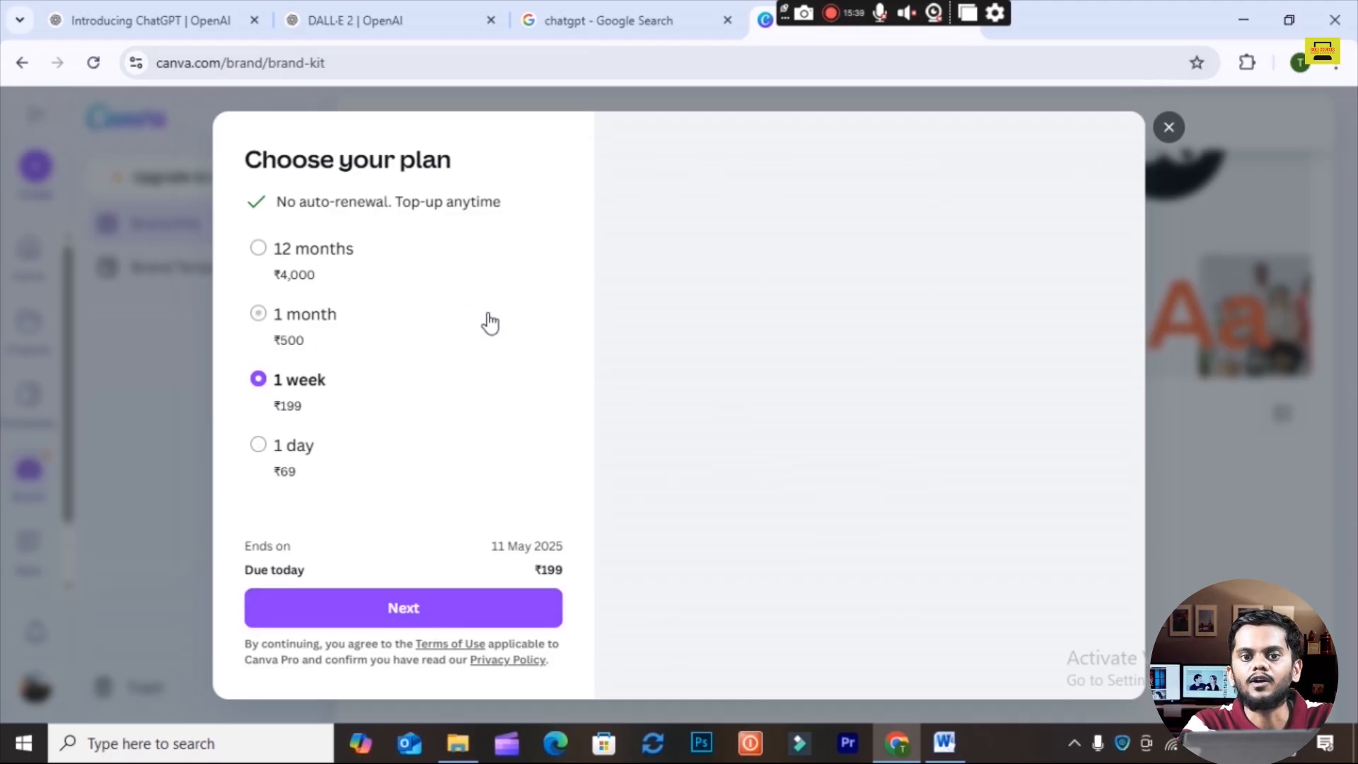
pyautogui.click(1168, 128)
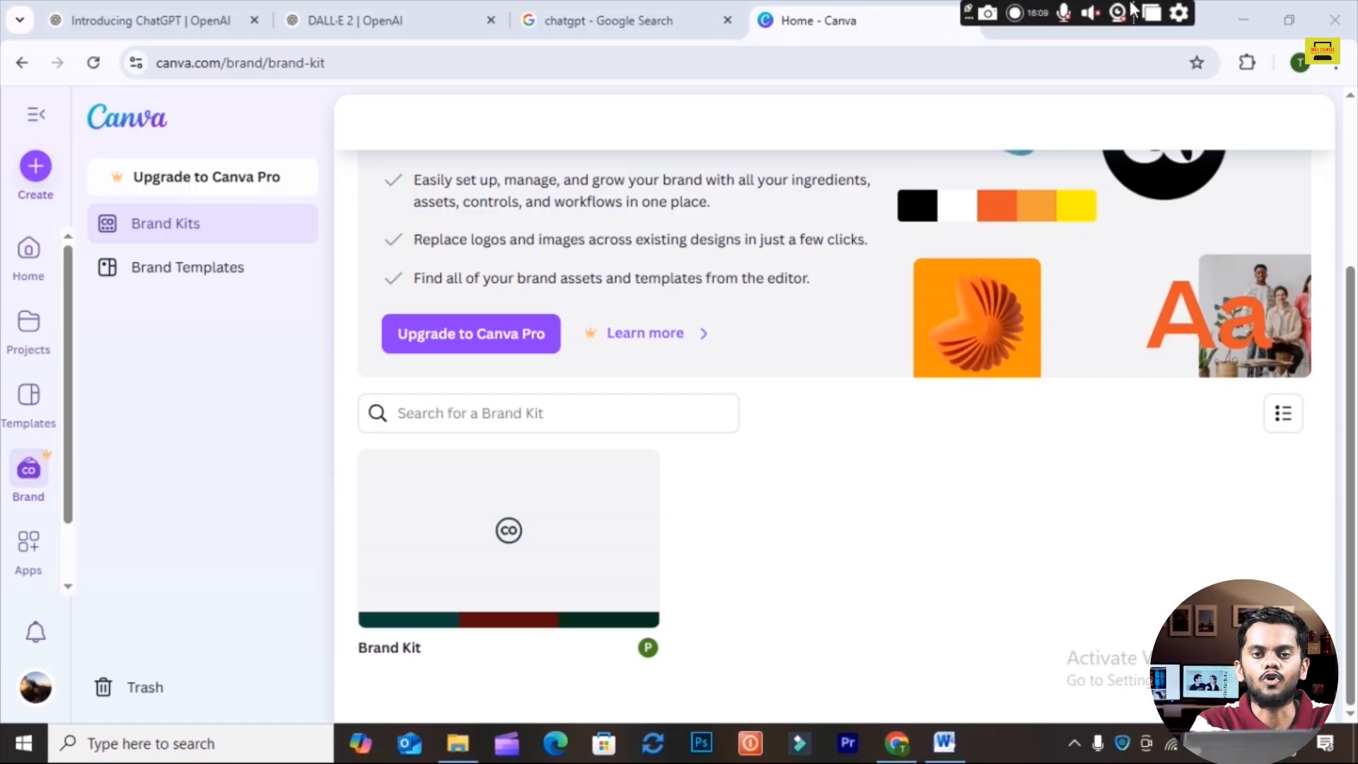
# Step: Close the Canva, ChatGPT search and DALL·E 2 tabs, leaving a blank new tab open beside Introducing ChatGPT
pyautogui.click(968, 21)
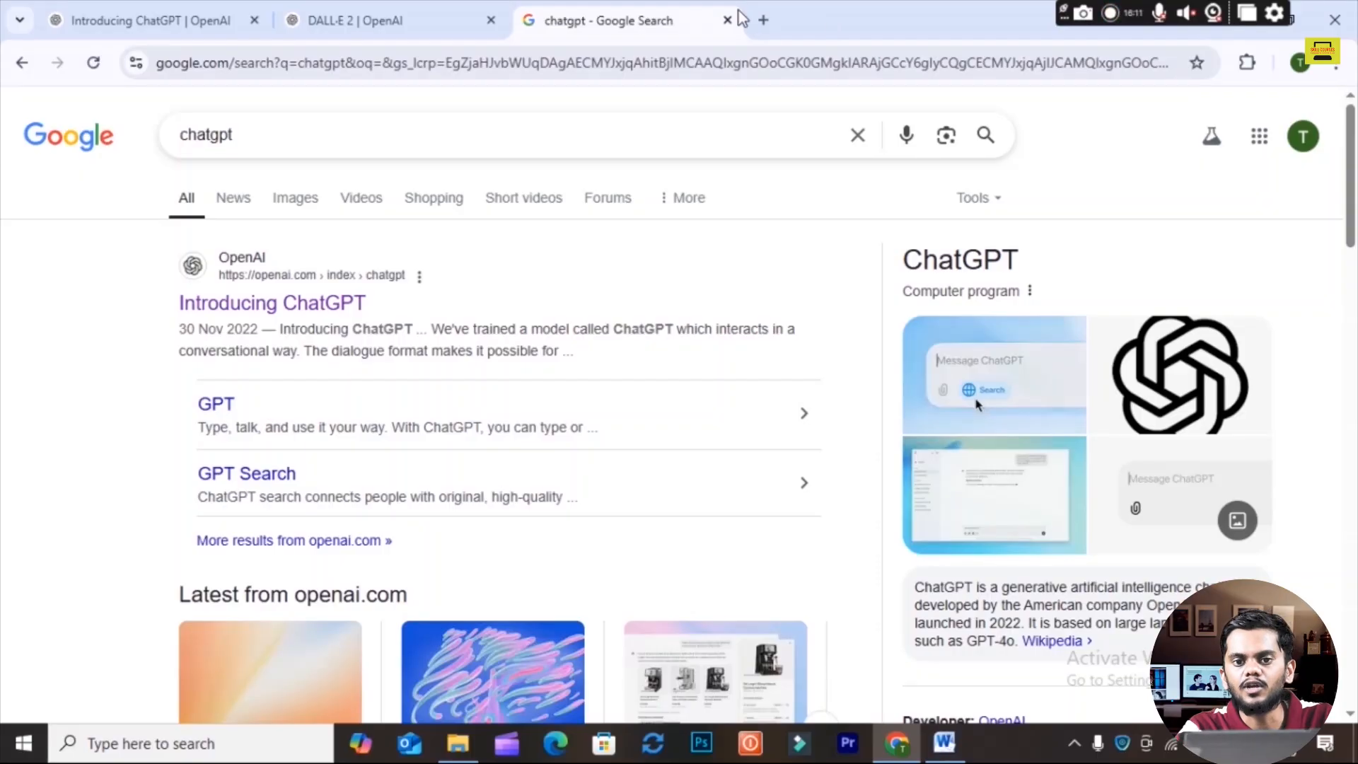
pyautogui.click(753, 20)
pyautogui.click(728, 20)
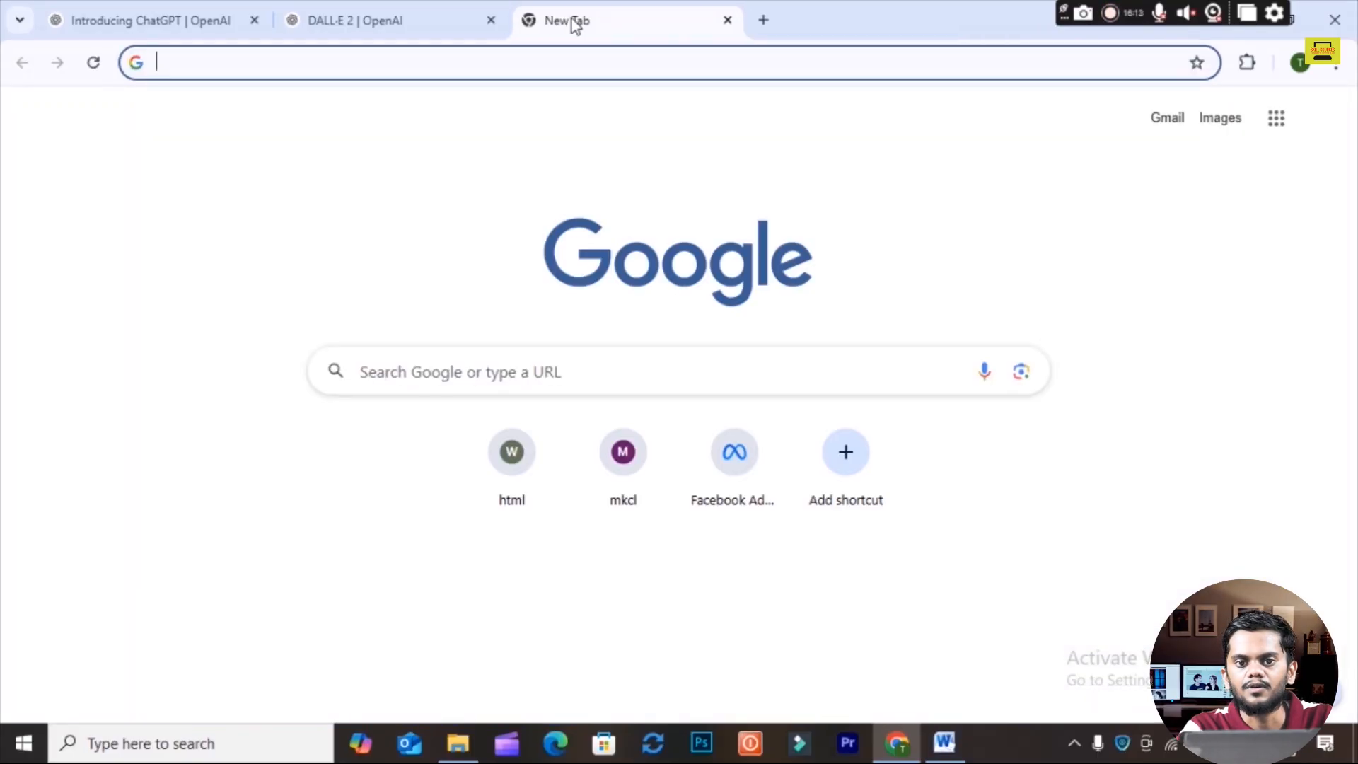
pyautogui.click(493, 20)
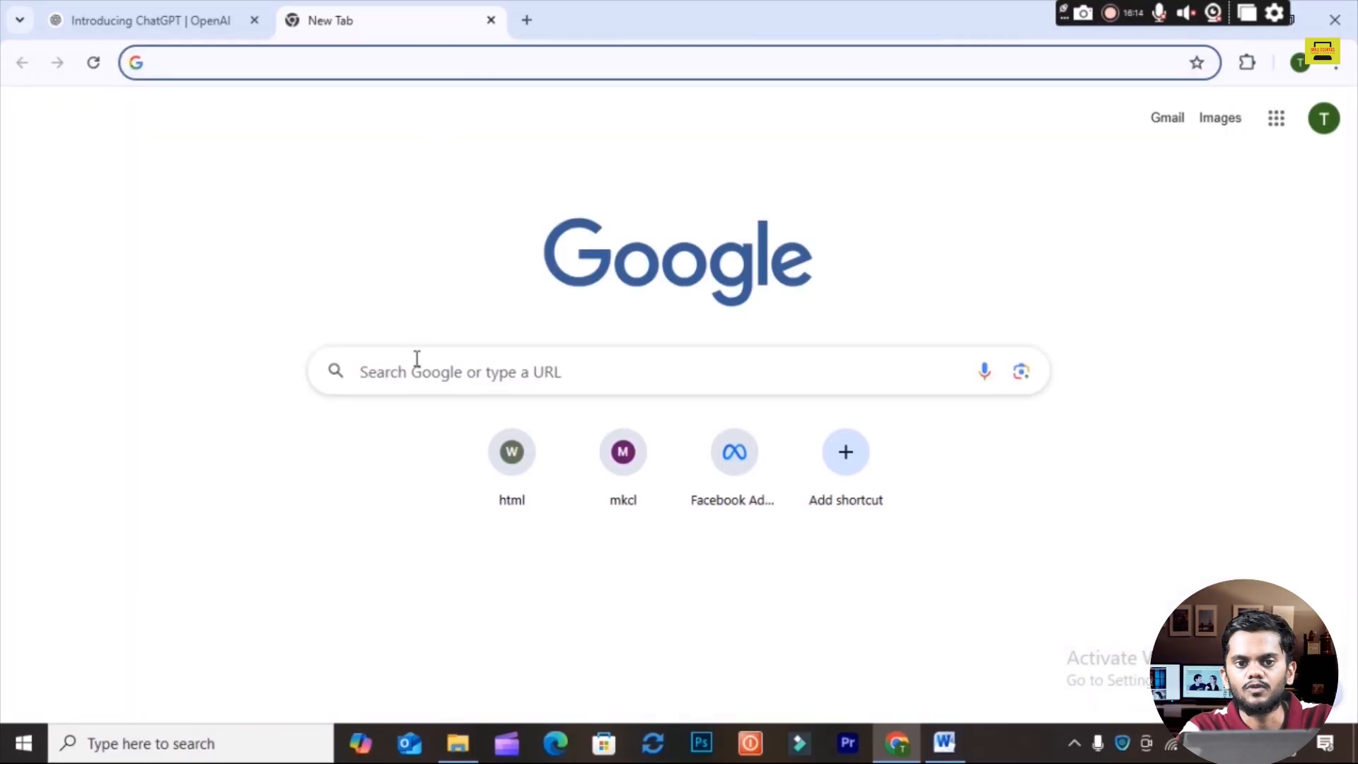
# Step: Search Google for "wix" and open the Wix.com website builder page from the non-sponsored result
pyautogui.click(465, 369)
pyautogui.write('wix')
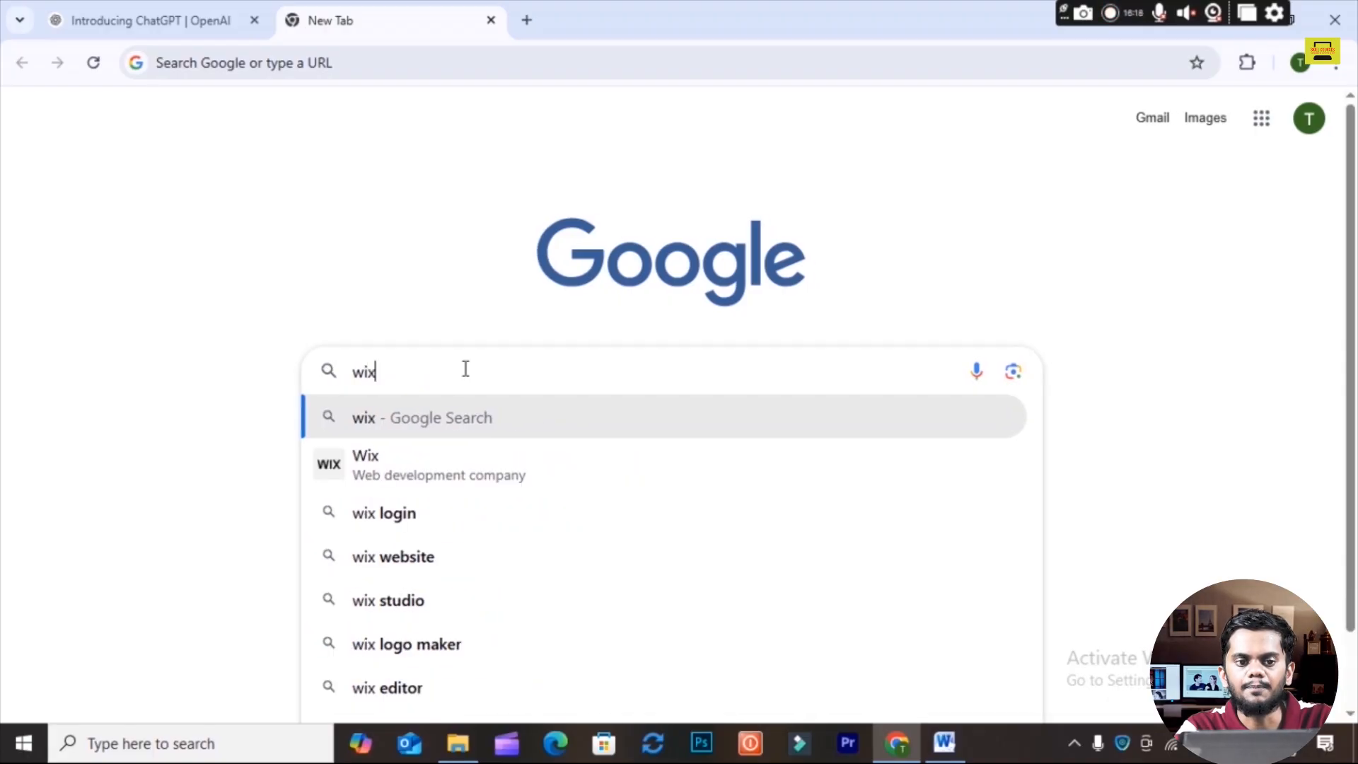
pyautogui.press('Down')
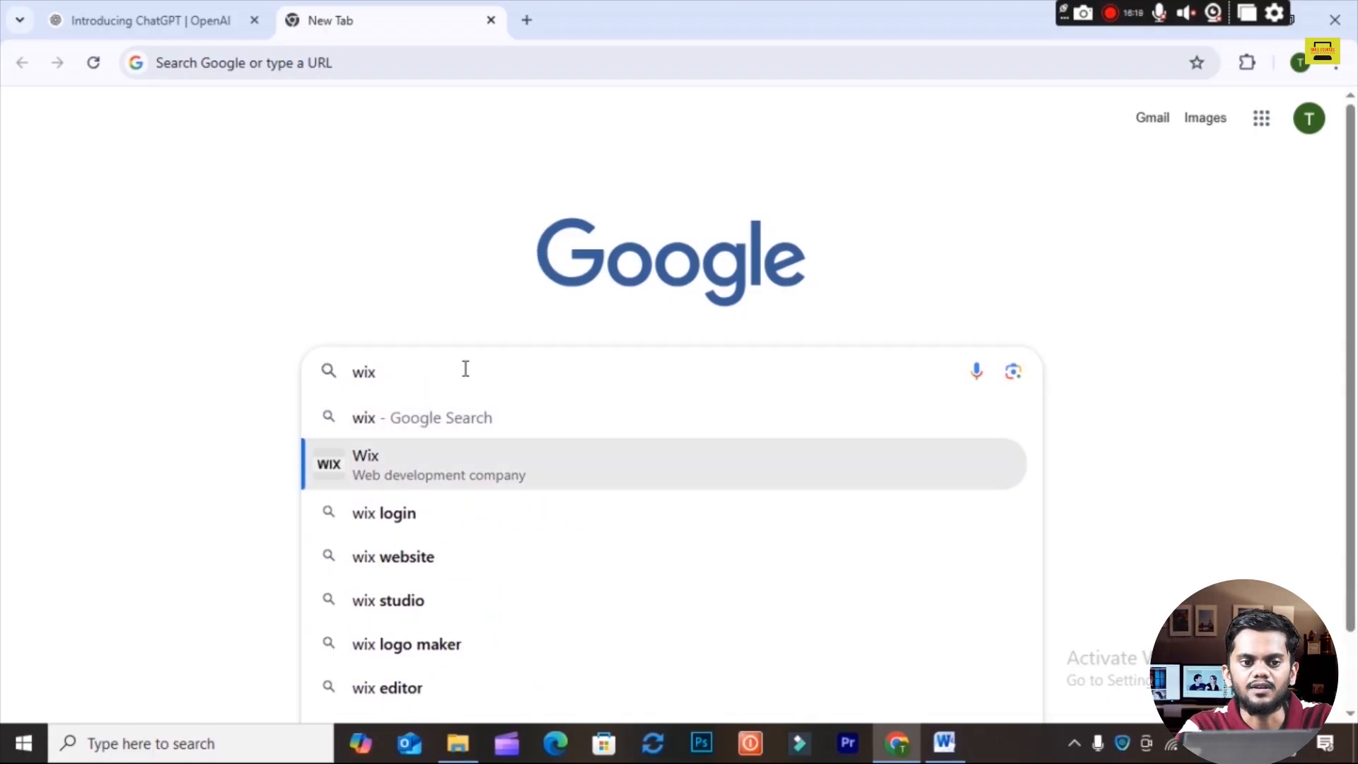
pyautogui.press('Return')
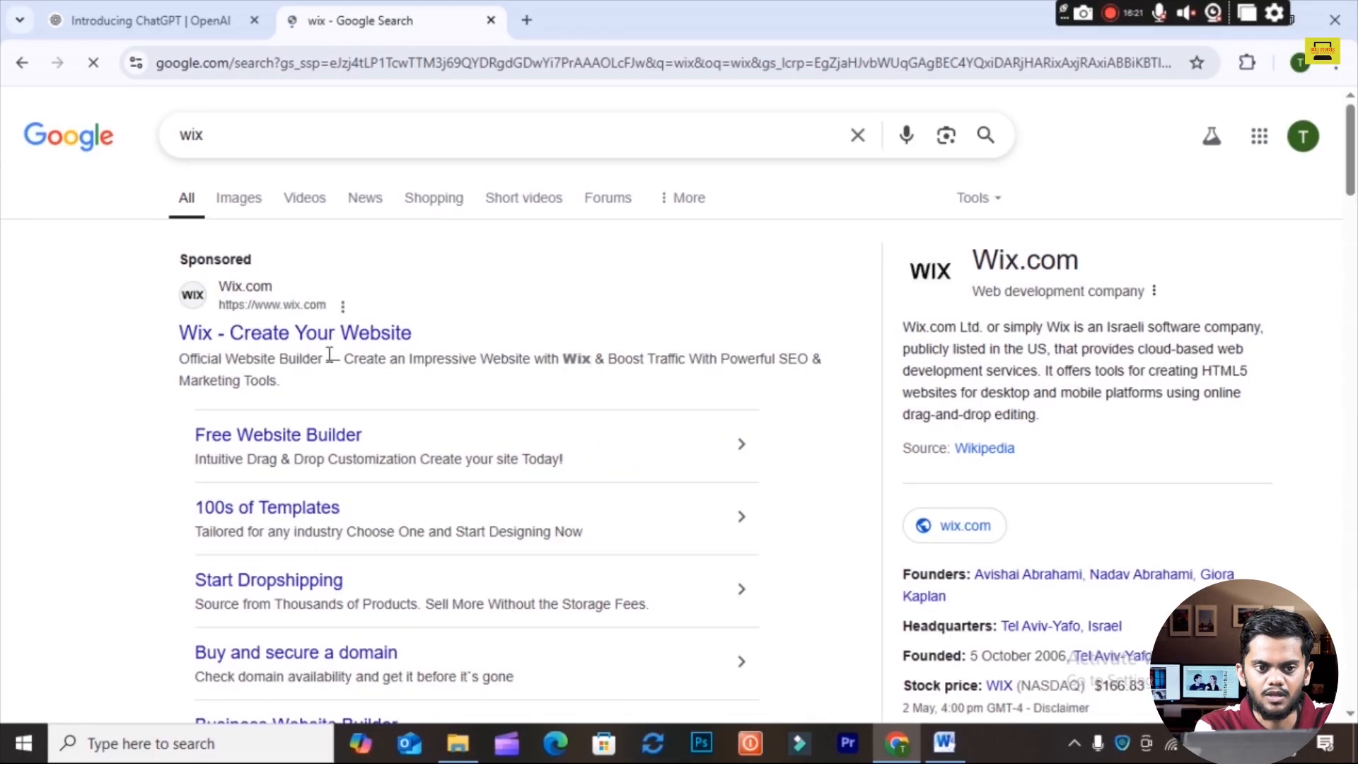
pyautogui.scroll(-4, 340, 389)
pyautogui.scroll(-4, 345, 410)
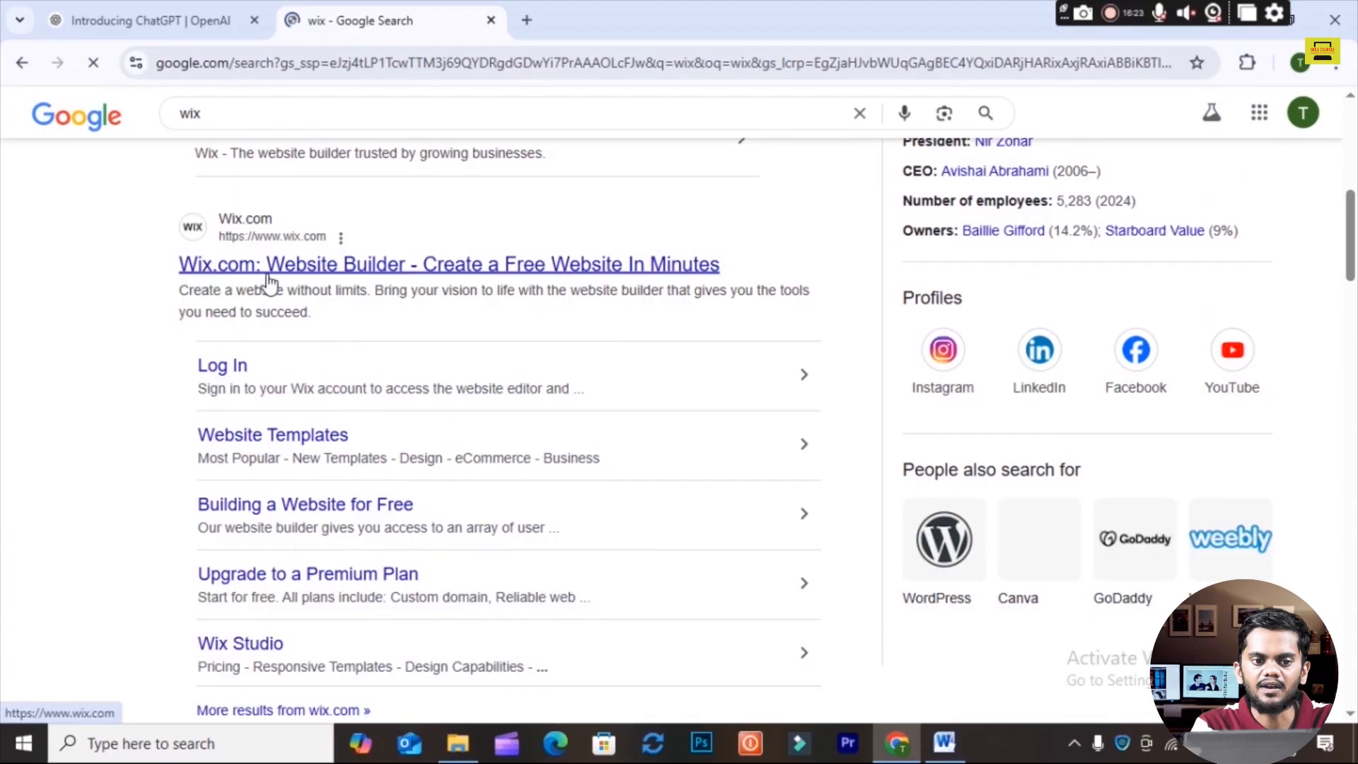
pyautogui.click(663, 273)
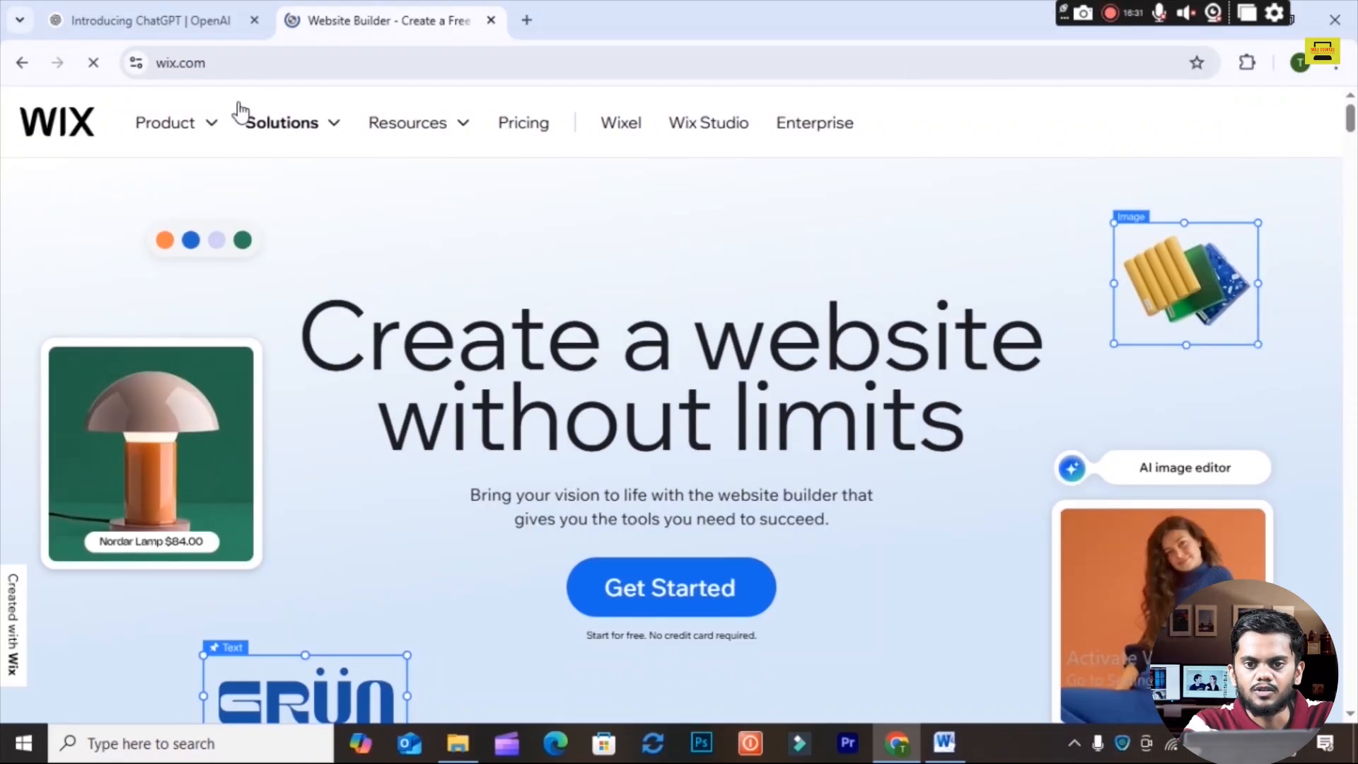
# Step: View Wix's Product offerings and sign in to Wix with the suggested account to reach the Sites dashboard
pyautogui.moveTo(212, 137)
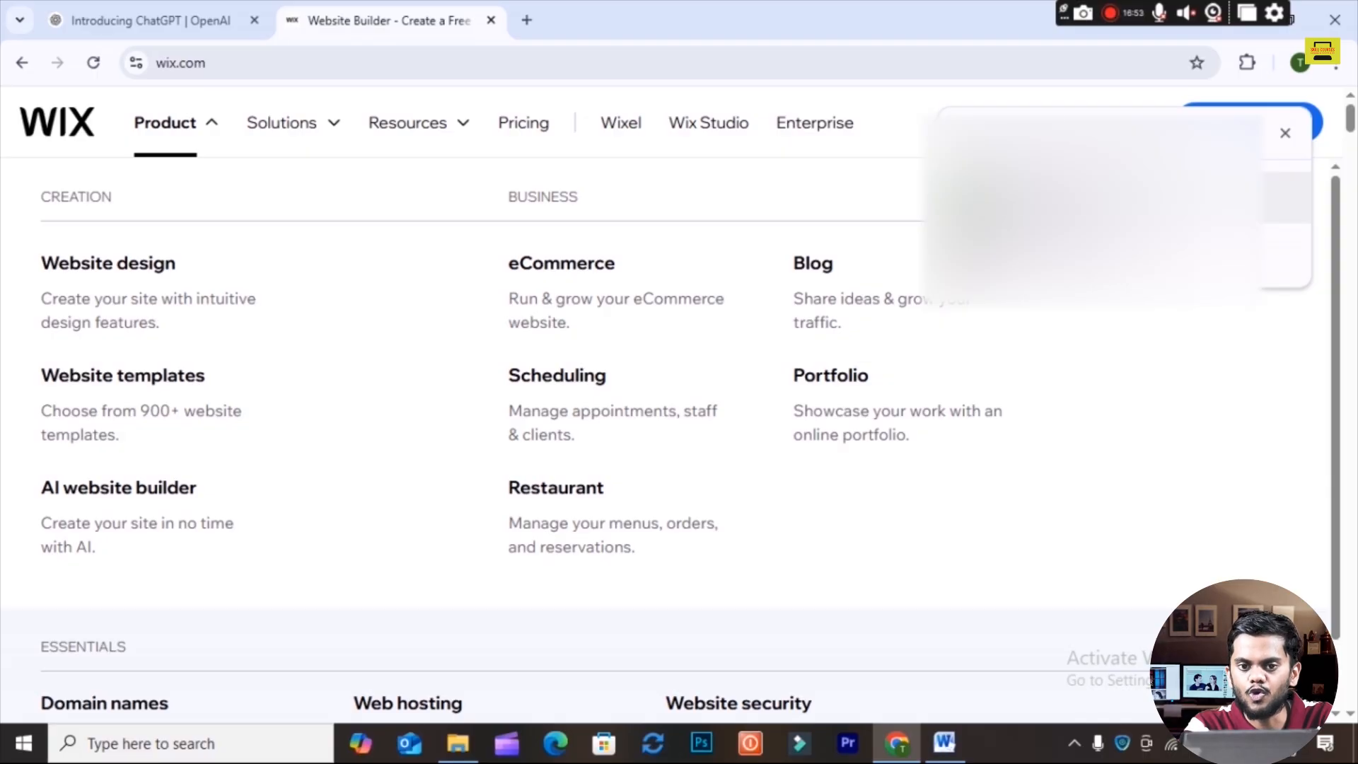
pyautogui.click(1104, 249)
pyautogui.click(1117, 246)
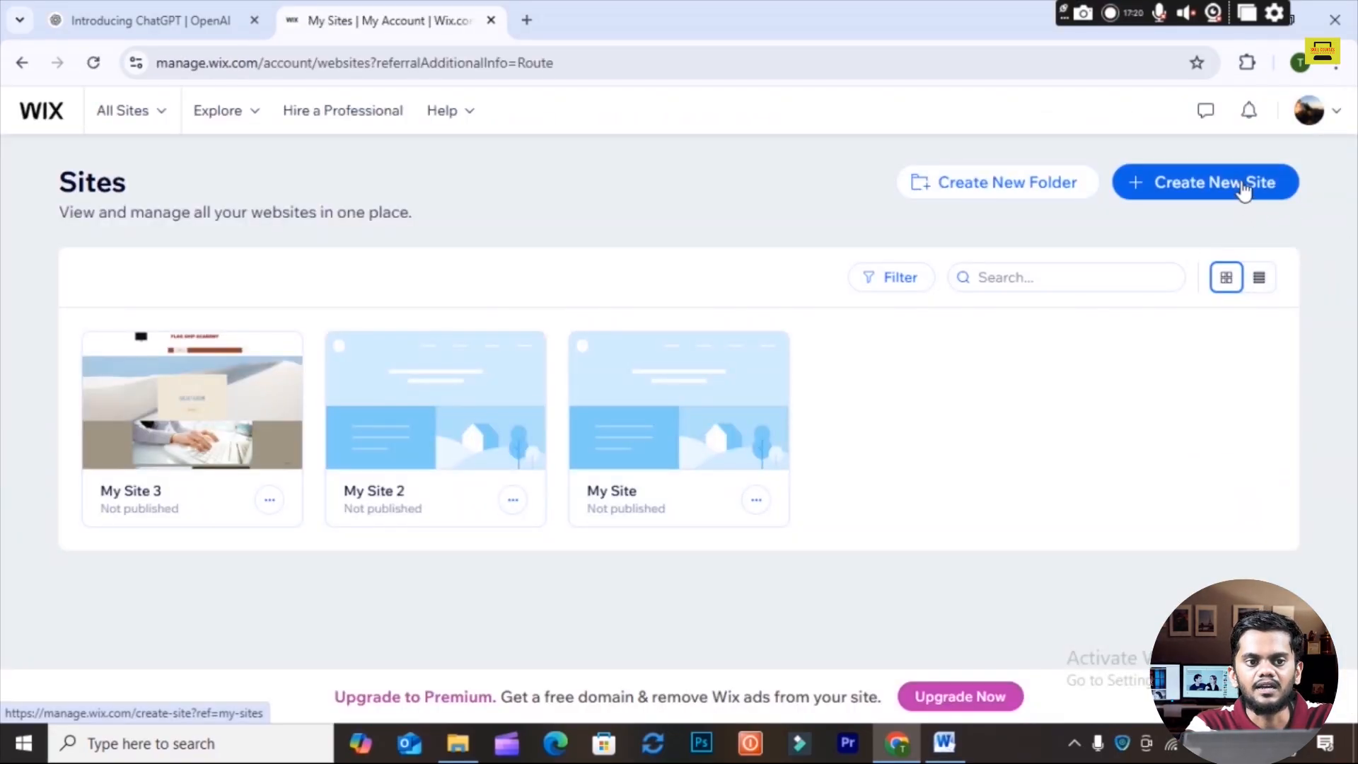
# Step: Review Wix's Explore options and the Hire a Professional marketplace page, and return to the Sites dashboard by closing the marketplace tab
pyautogui.click(251, 113)
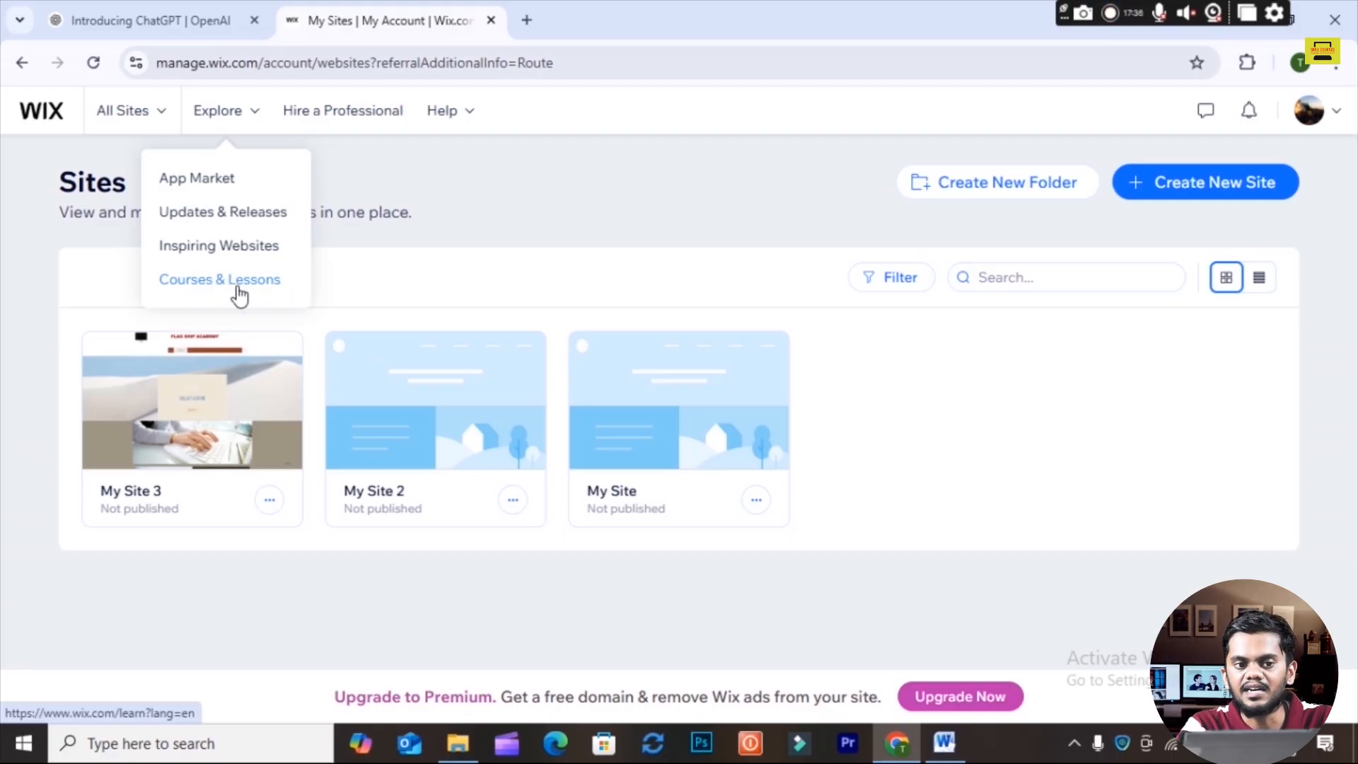
pyautogui.click(389, 113)
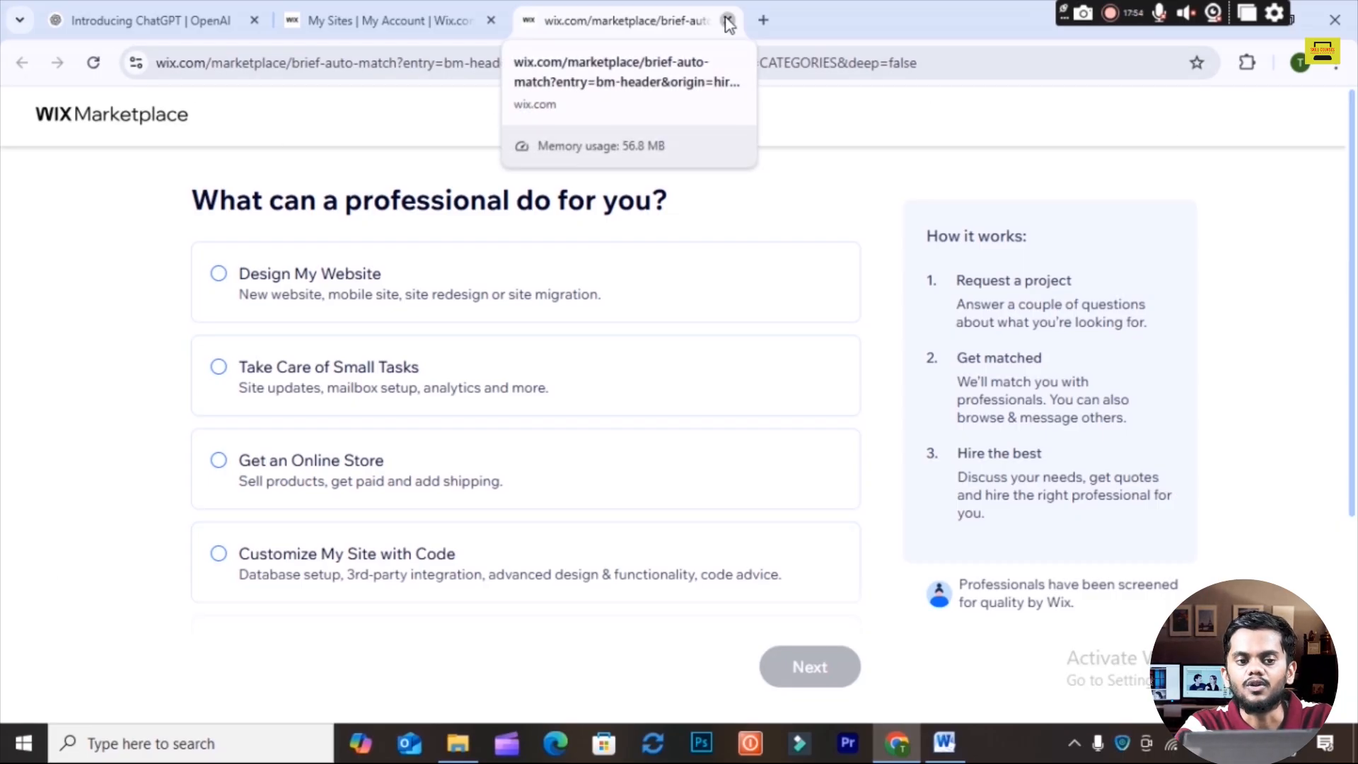
pyautogui.click(728, 21)
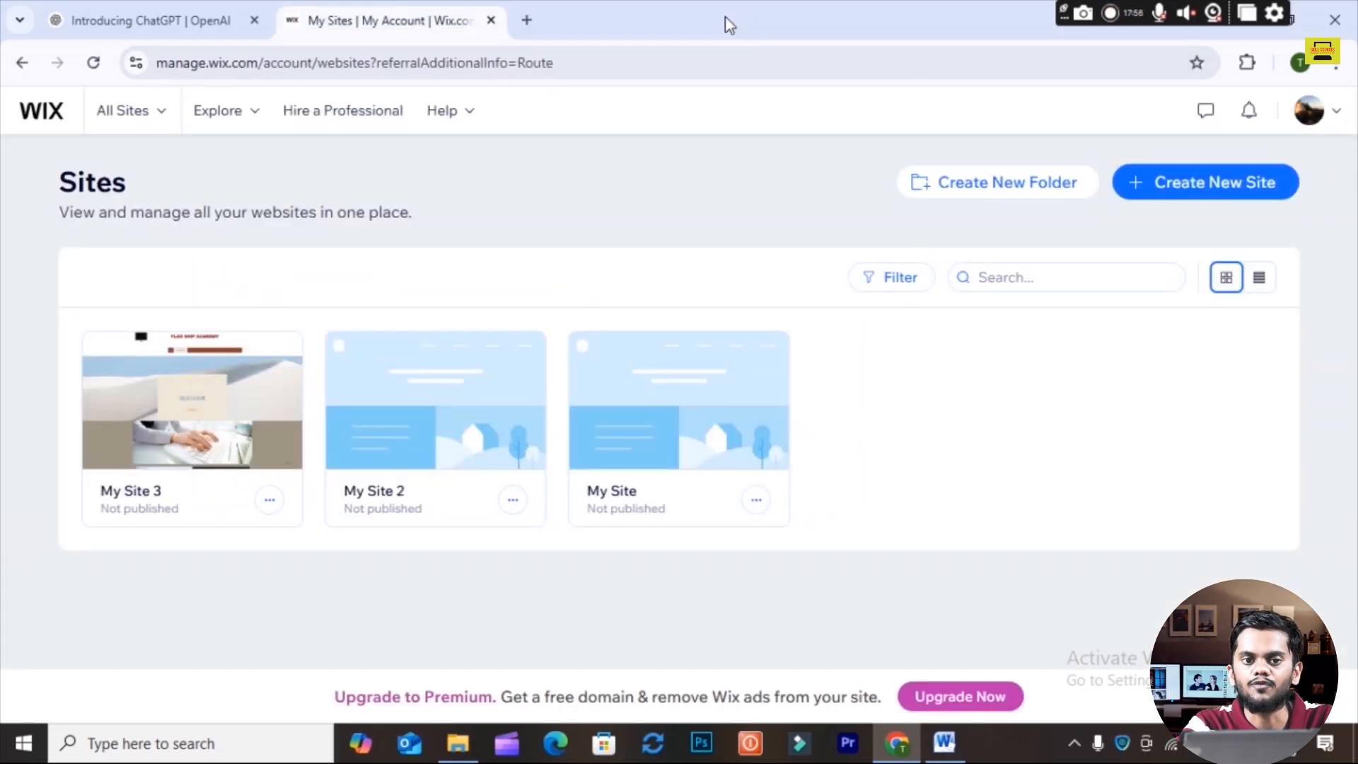